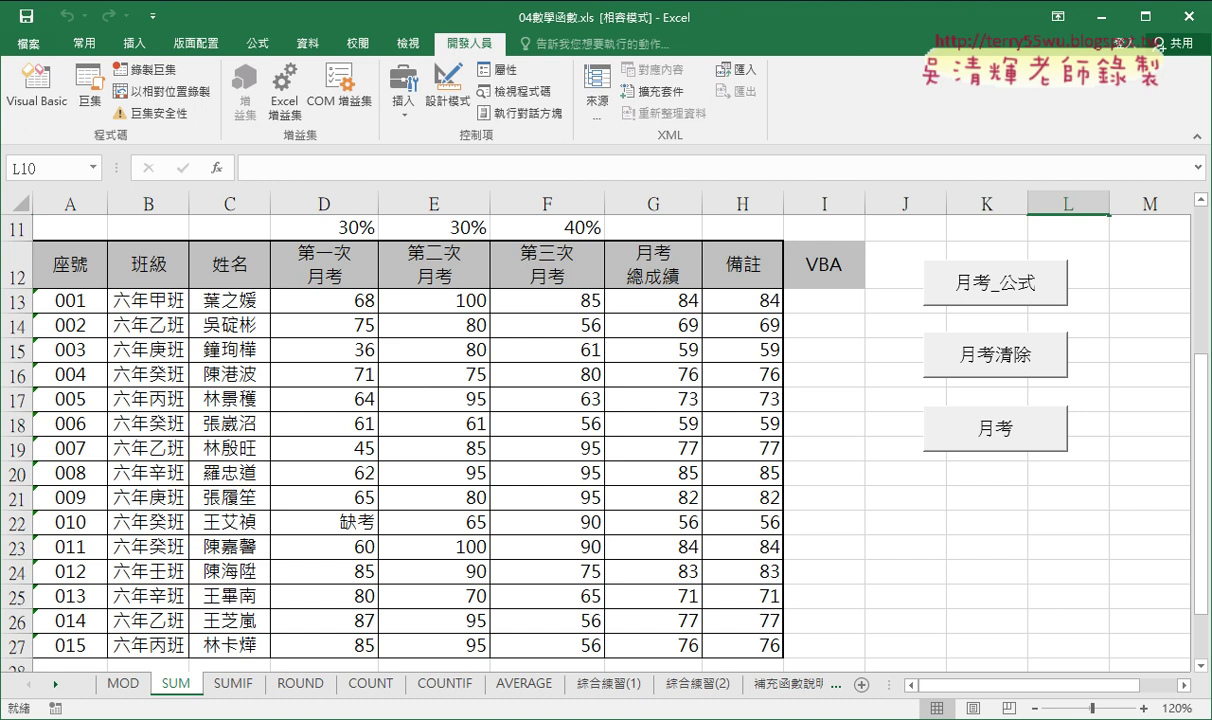
# Step: Bring up the Google Doc notes and select the first formula and SUMPRODUCT formula lines
pyautogui.click(200, 690)
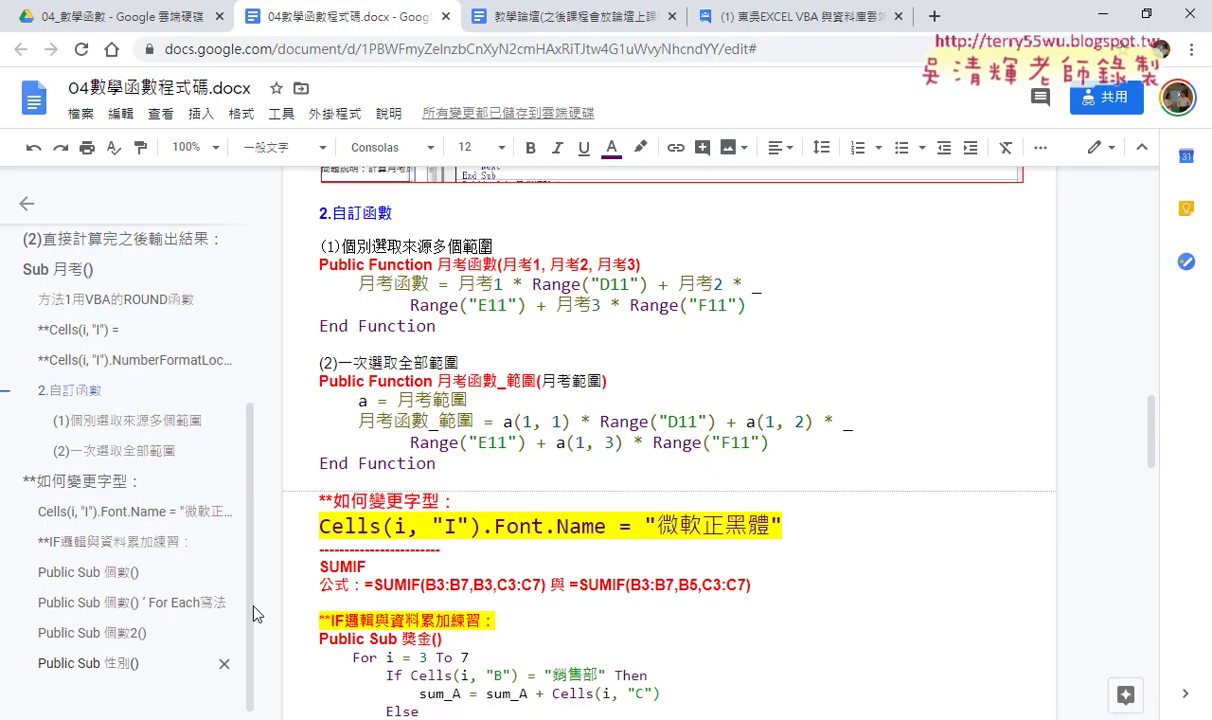
pyautogui.scroll(5, 409, 482)
pyautogui.scroll(5, 409, 482)
pyautogui.scroll(15, 409, 482)
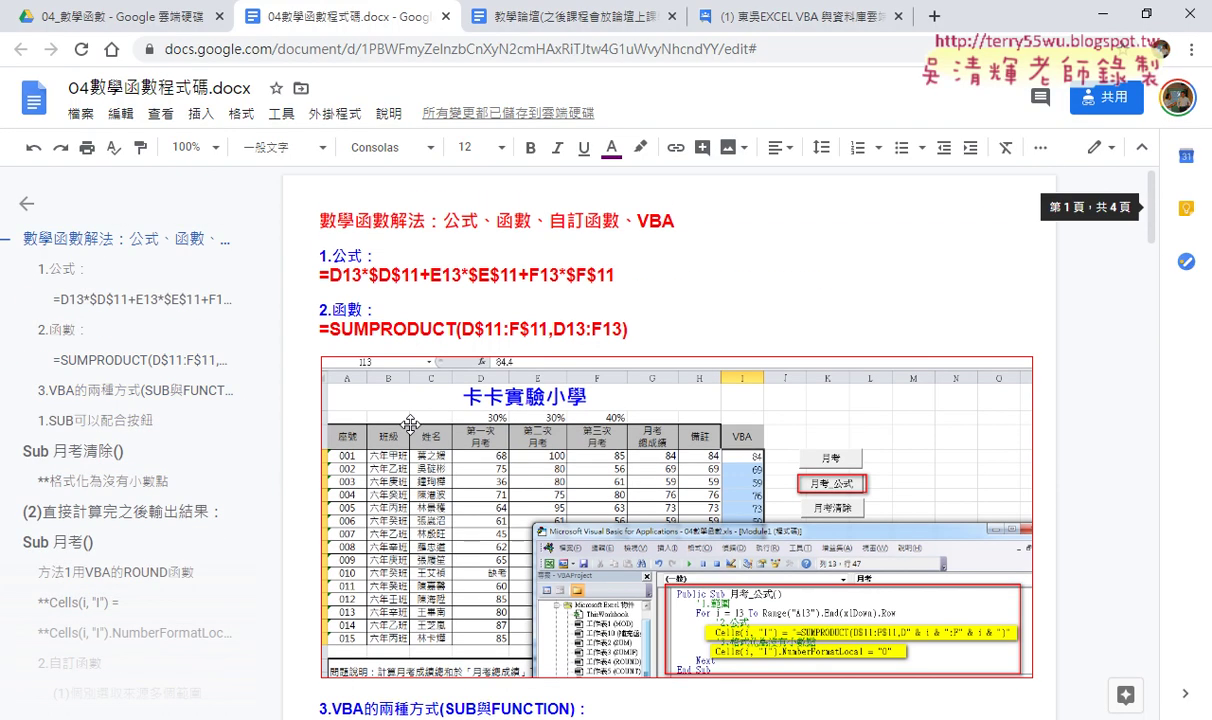
pyautogui.moveTo(320, 276); pyautogui.dragTo(654, 279)
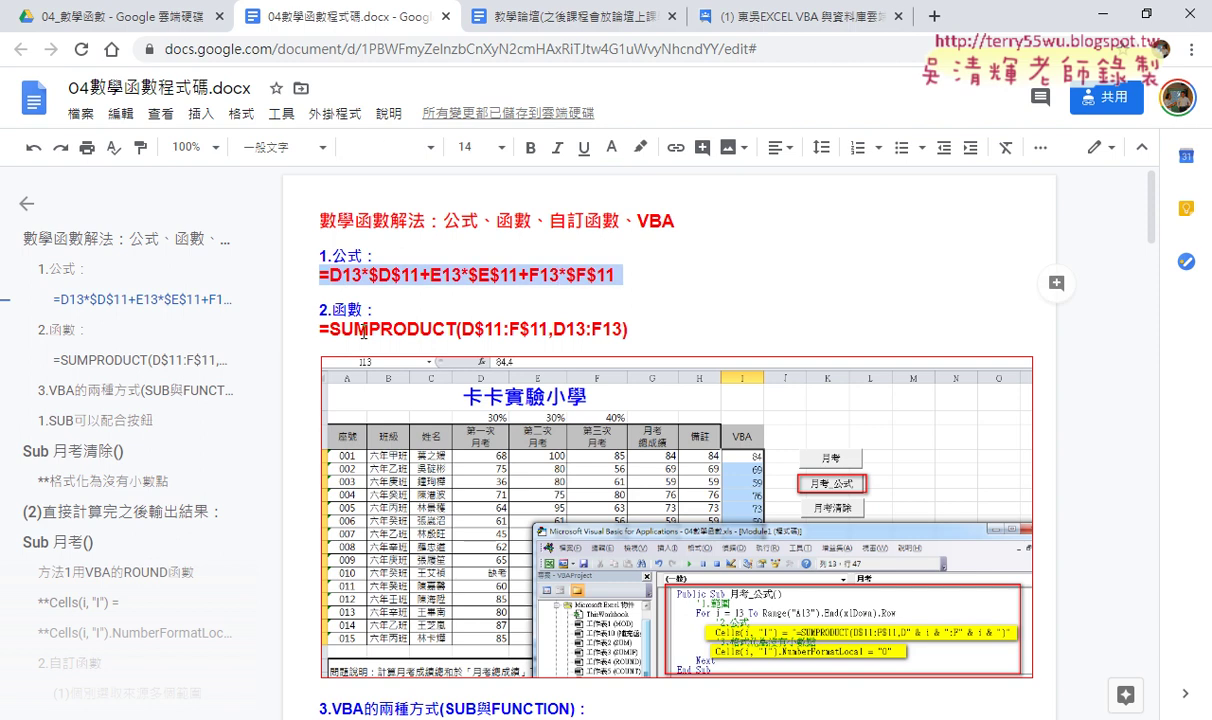
pyautogui.moveTo(318, 328); pyautogui.dragTo(638, 325)
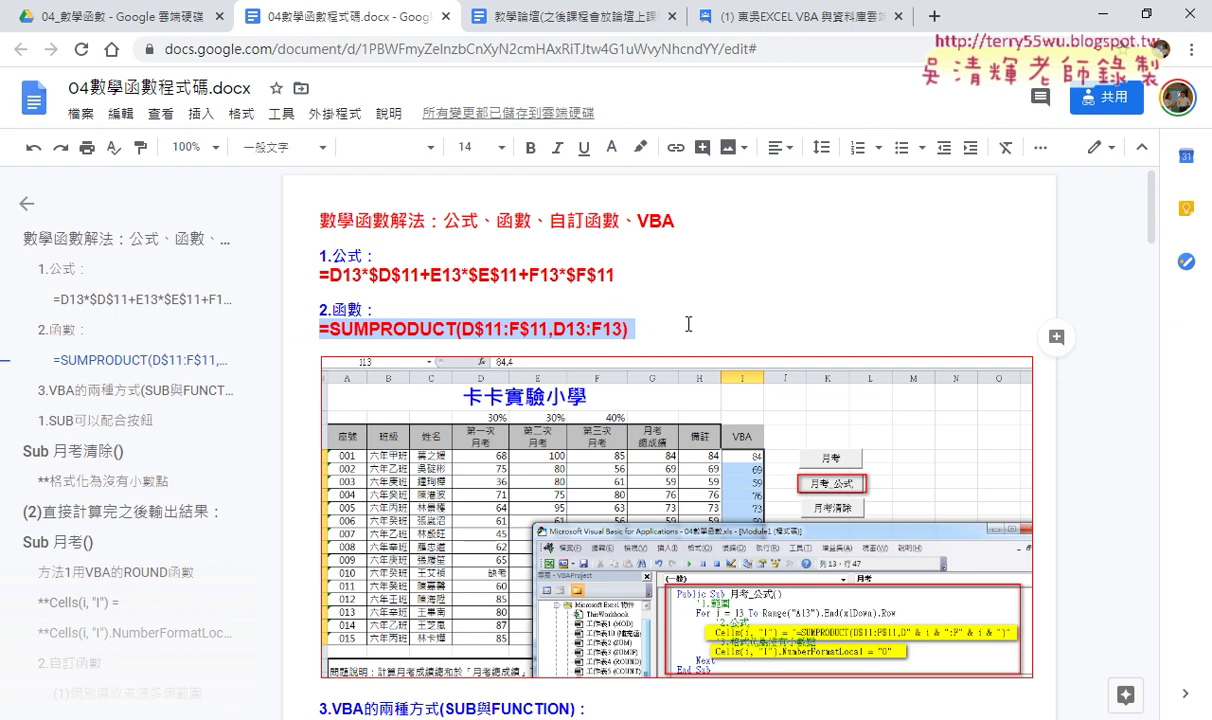
# Step: Delete the $ before D, E and F so the weights read D$11, E$11 and F$11
pyautogui.click(361, 264)
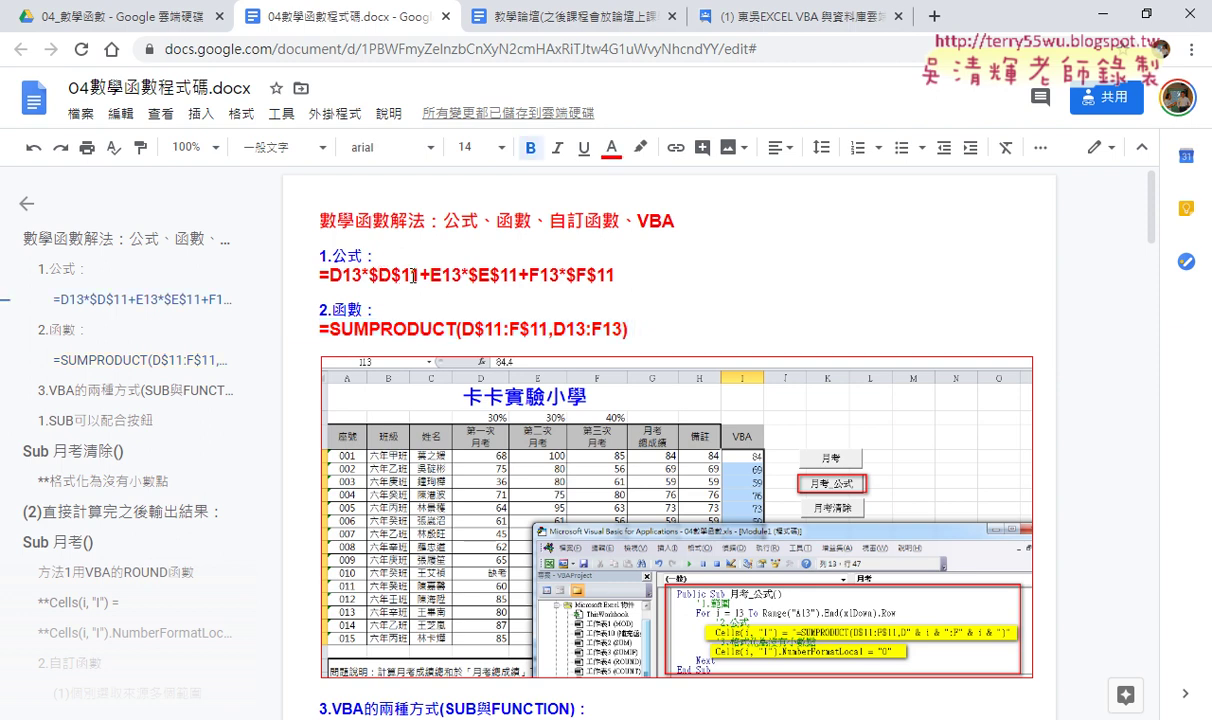
pyautogui.hotkey('shift', 'Right')
pyautogui.press('Delete')
pyautogui.press('Right')
pyautogui.press('Right')
pyautogui.press('Right')
pyautogui.press('Right')
pyautogui.press('Right')
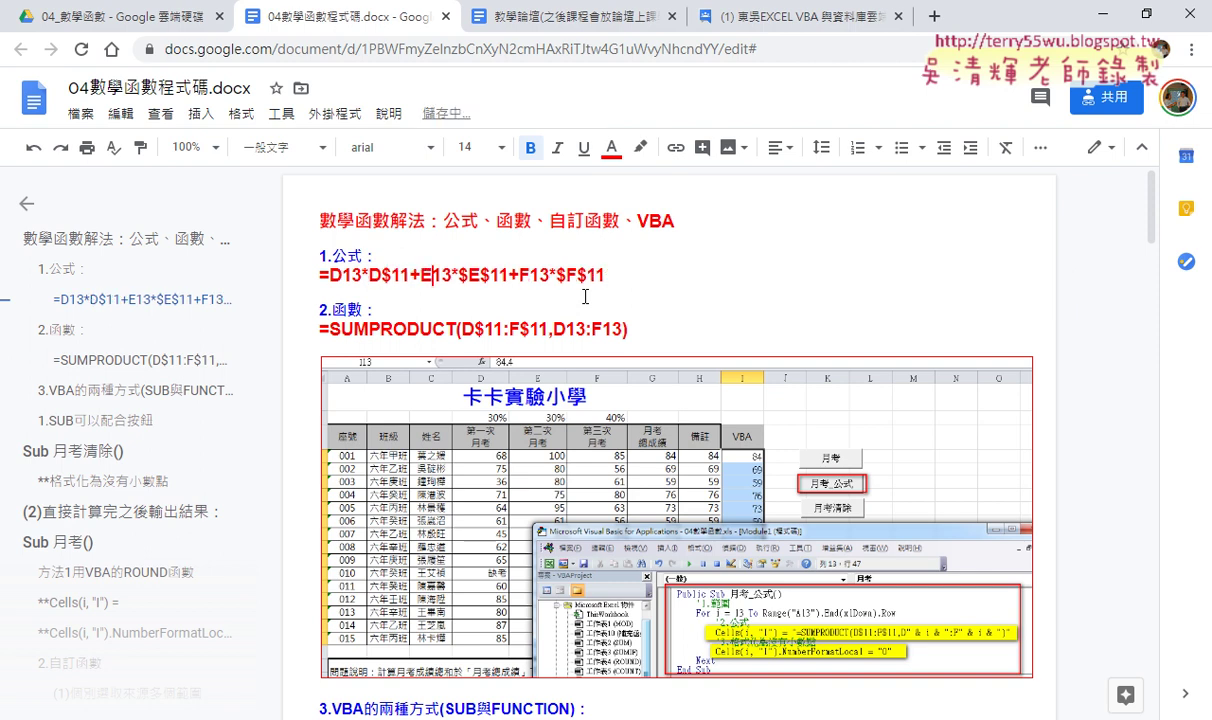
pyautogui.press('Right')
pyautogui.press('Right')
pyautogui.press('Right')
pyautogui.press('Right')
pyautogui.press('Delete')
pyautogui.press('Right')
pyautogui.press('Right')
pyautogui.press('Right')
pyautogui.press('Right')
pyautogui.press('Right')
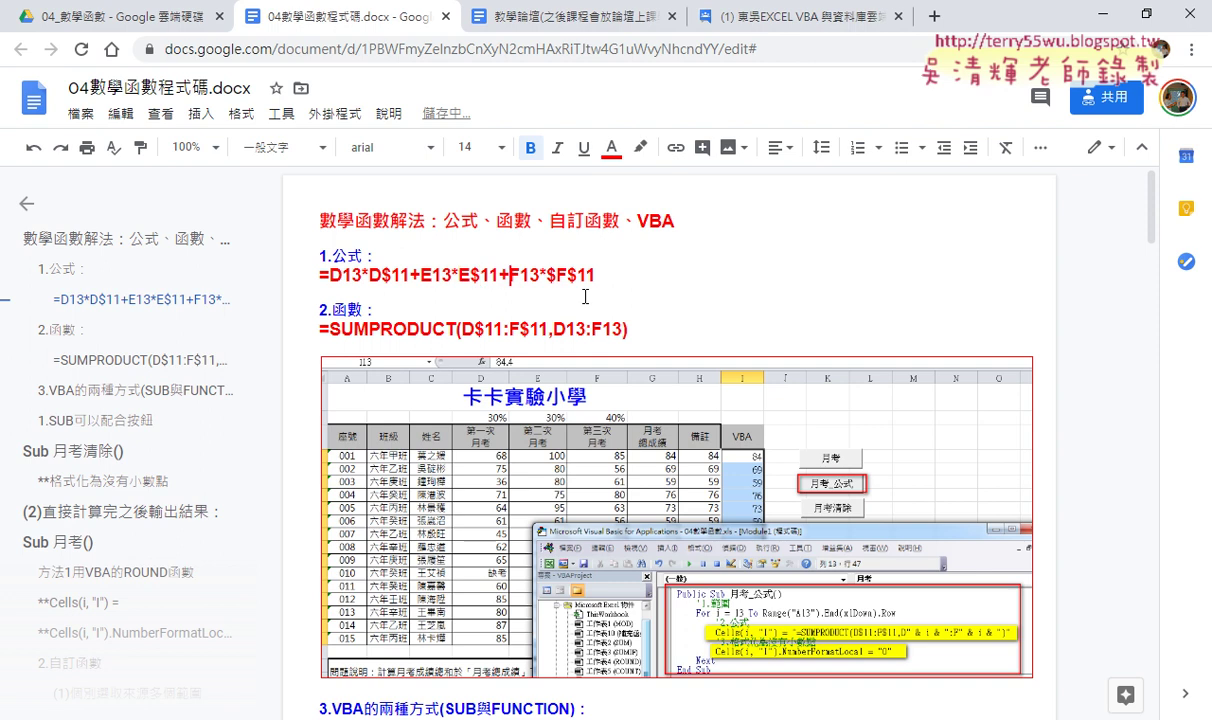
pyautogui.press('Right')
pyautogui.press('Right')
pyautogui.press('Right')
pyautogui.press('Delete')
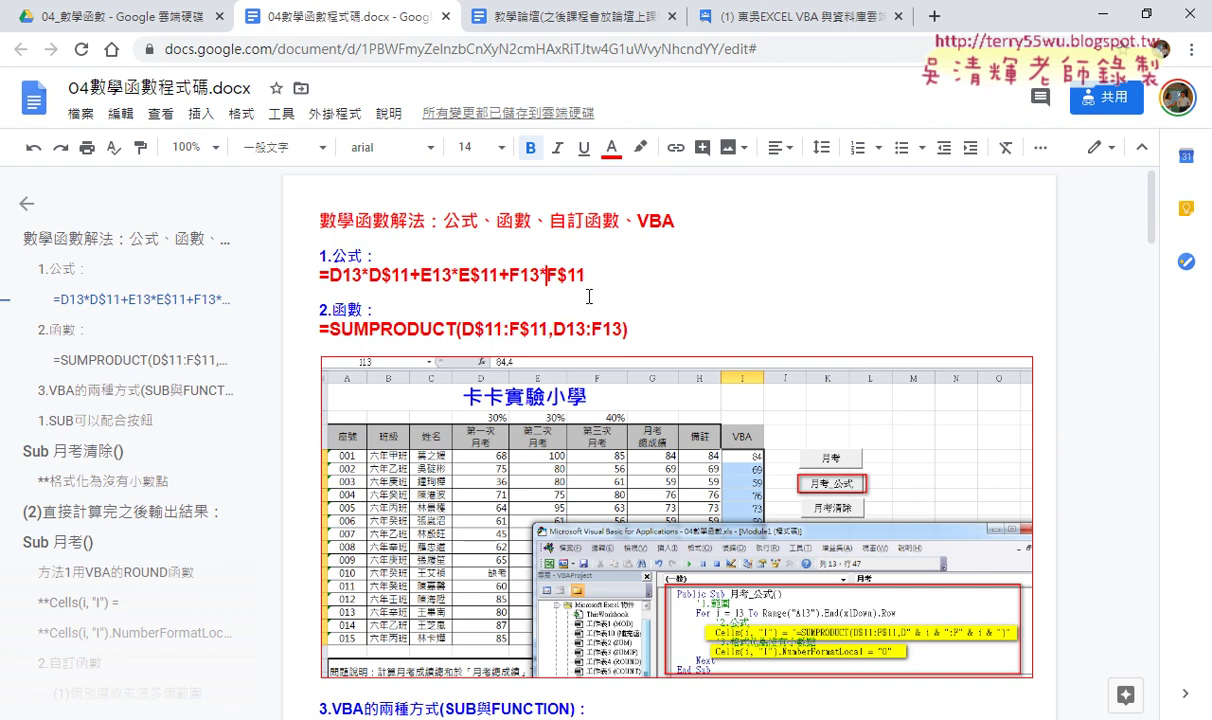
pyautogui.scroll(-4, 600, 310)
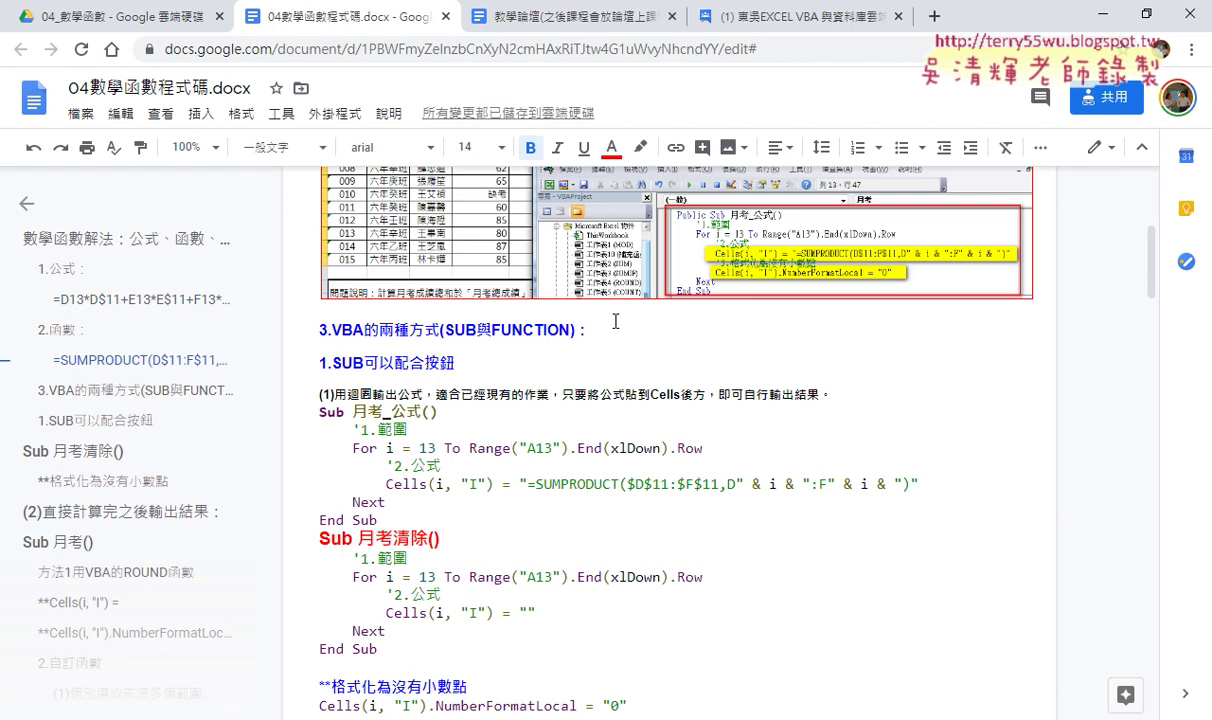
pyautogui.click(1101, 14)
# Step: Run the 月考_公式, 月考清除 and 月考 macros in turn, ending with column I holding plain totals like 84.4
pyautogui.click(1140, 349)
pyautogui.click(946, 288)
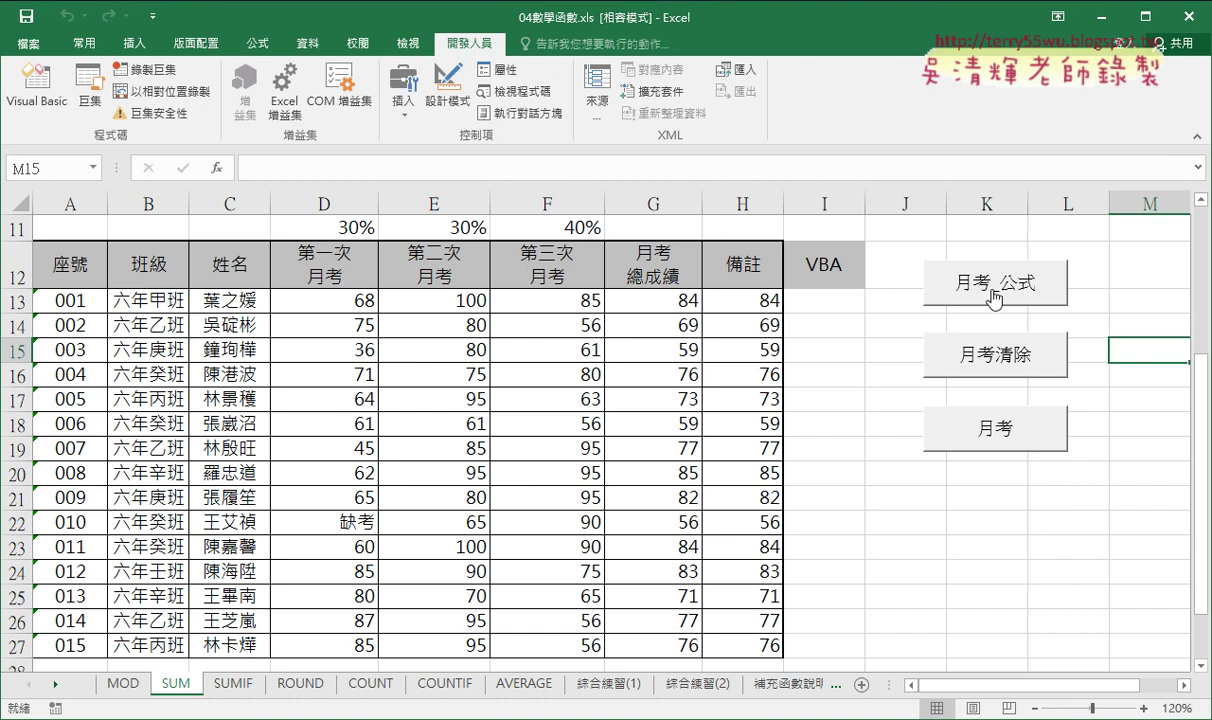
pyautogui.click(972, 343)
pyautogui.click(1007, 445)
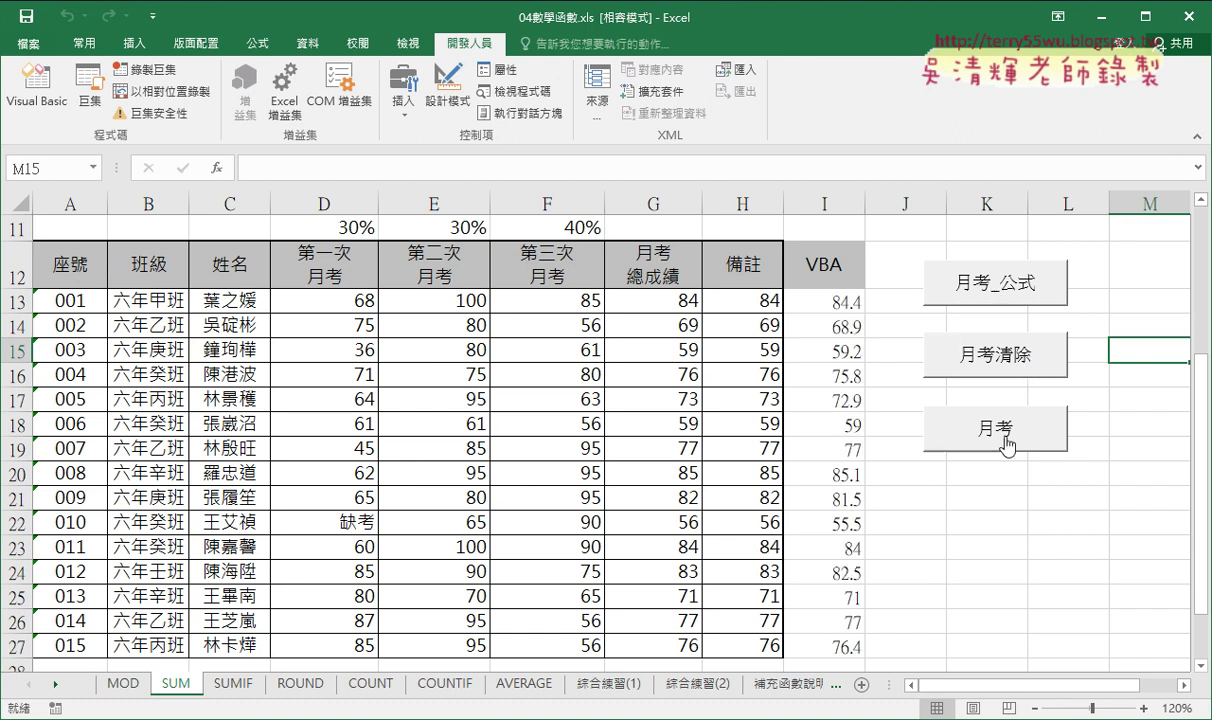
pyautogui.click(1028, 293)
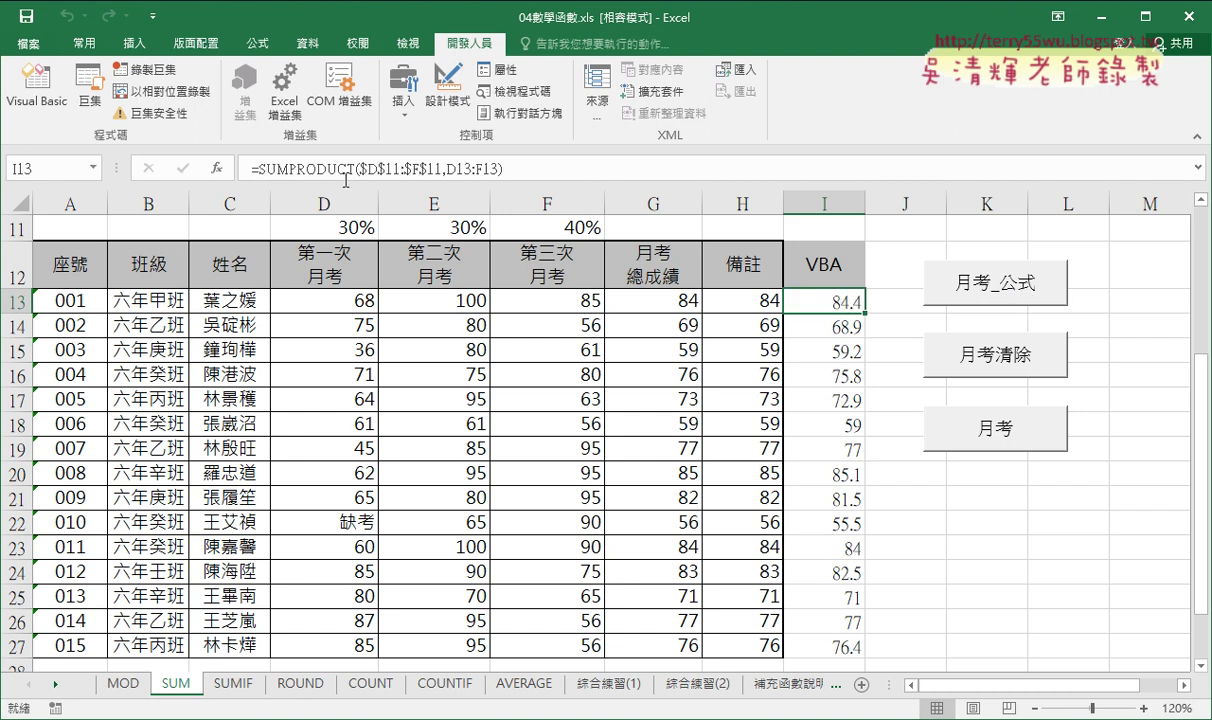
pyautogui.click(948, 426)
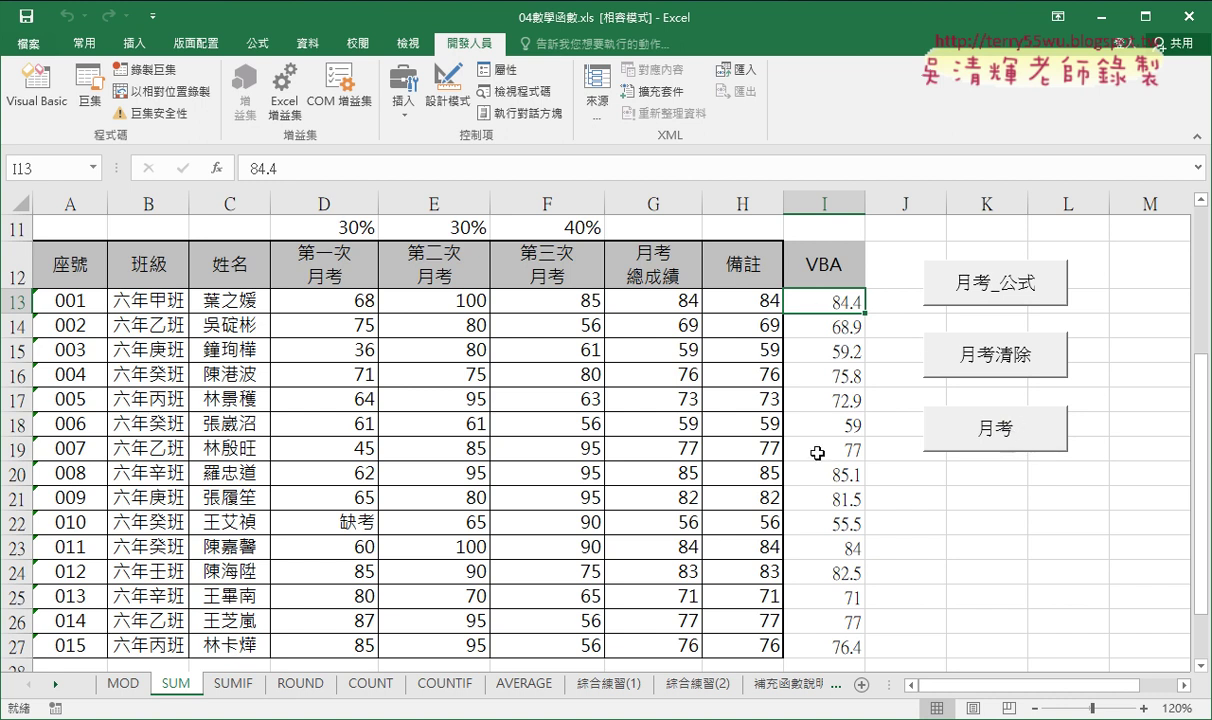
pyautogui.click(988, 291)
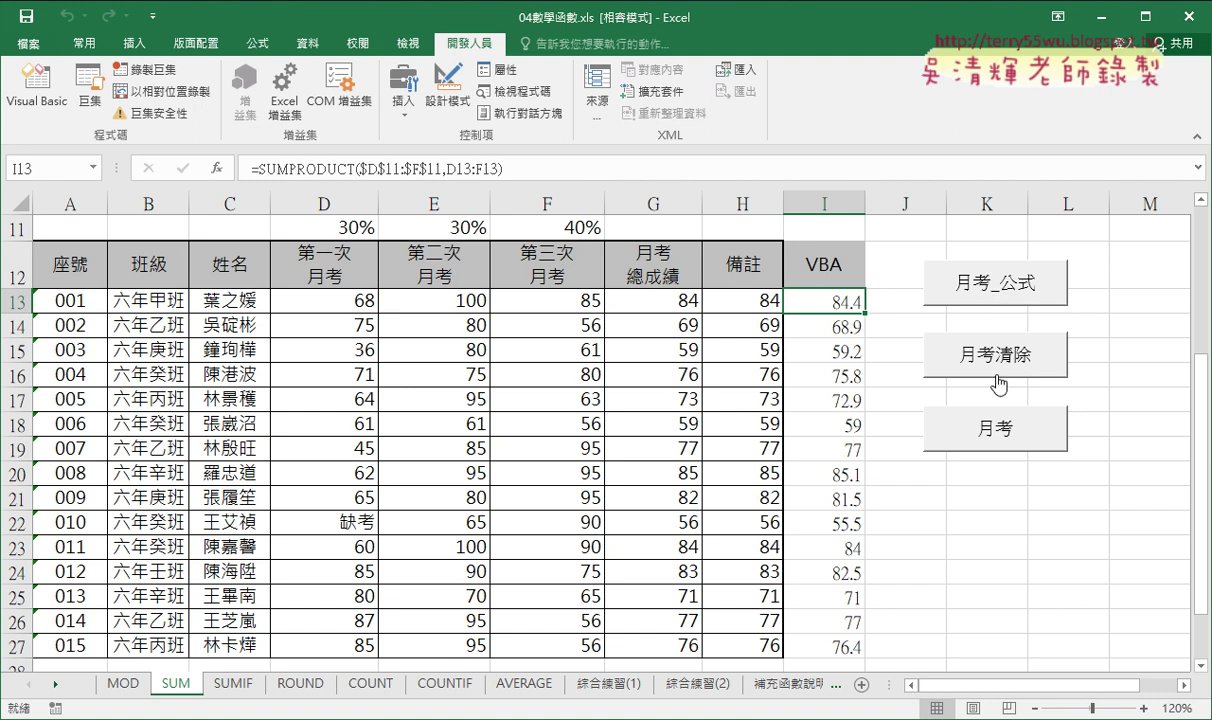
pyautogui.click(945, 352)
pyautogui.click(1003, 438)
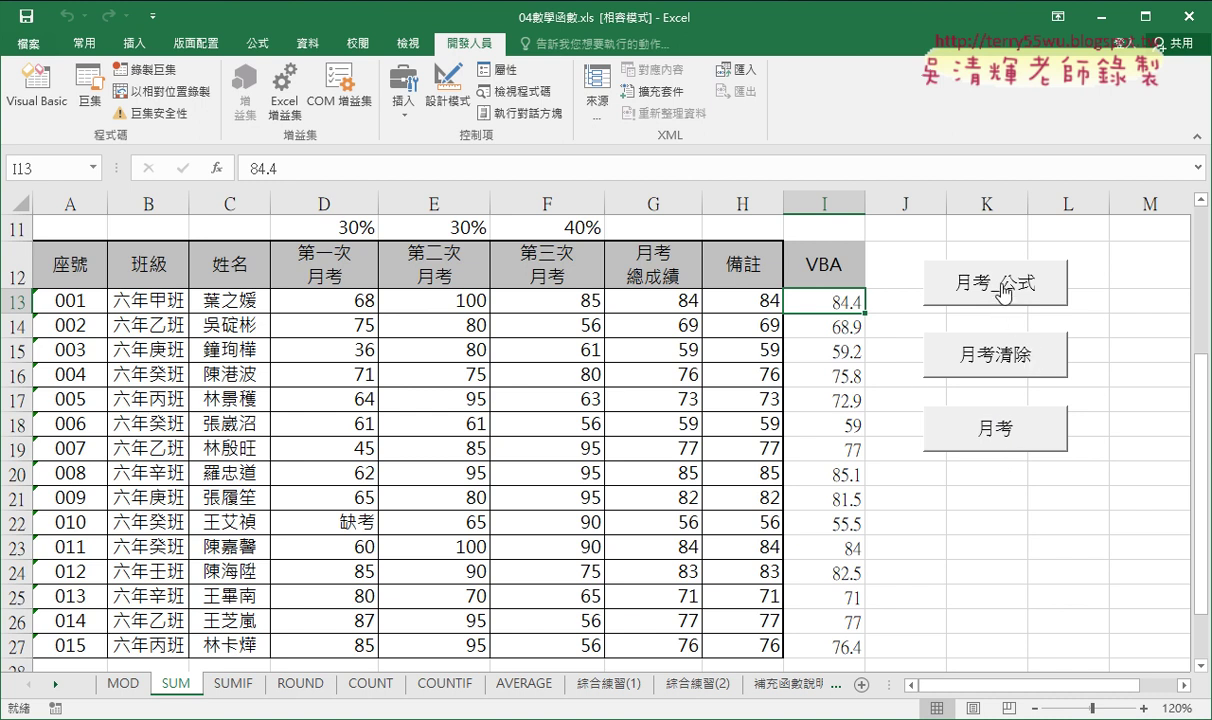
# Step: Open the Visual Basic editor and select Module1 in the project tree
pyautogui.click(41, 110)
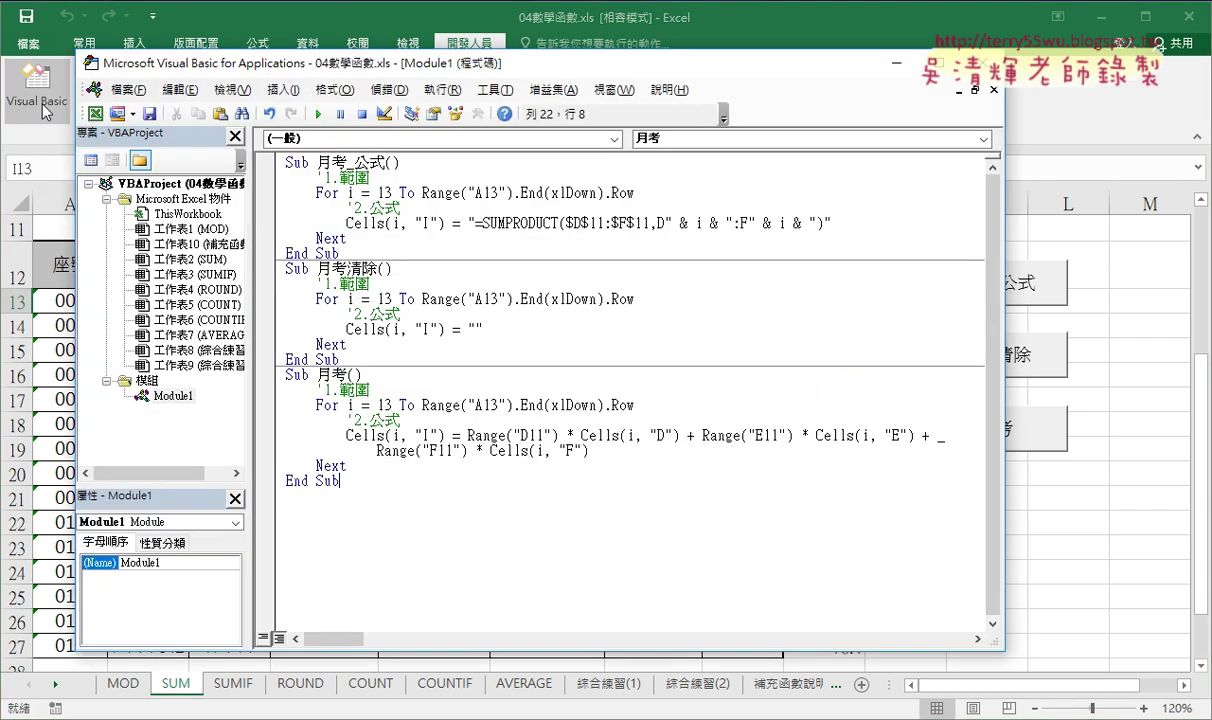
pyautogui.moveTo(311, 72); pyautogui.dragTo(514, 79)
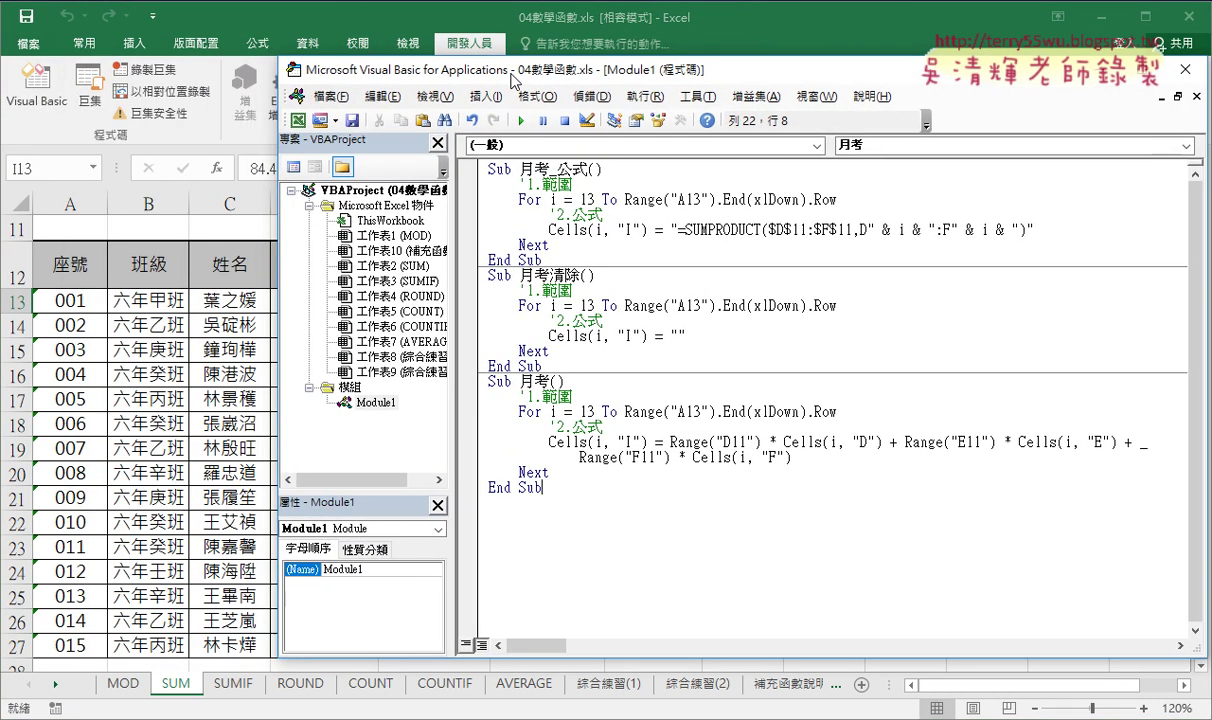
pyautogui.click(375, 403)
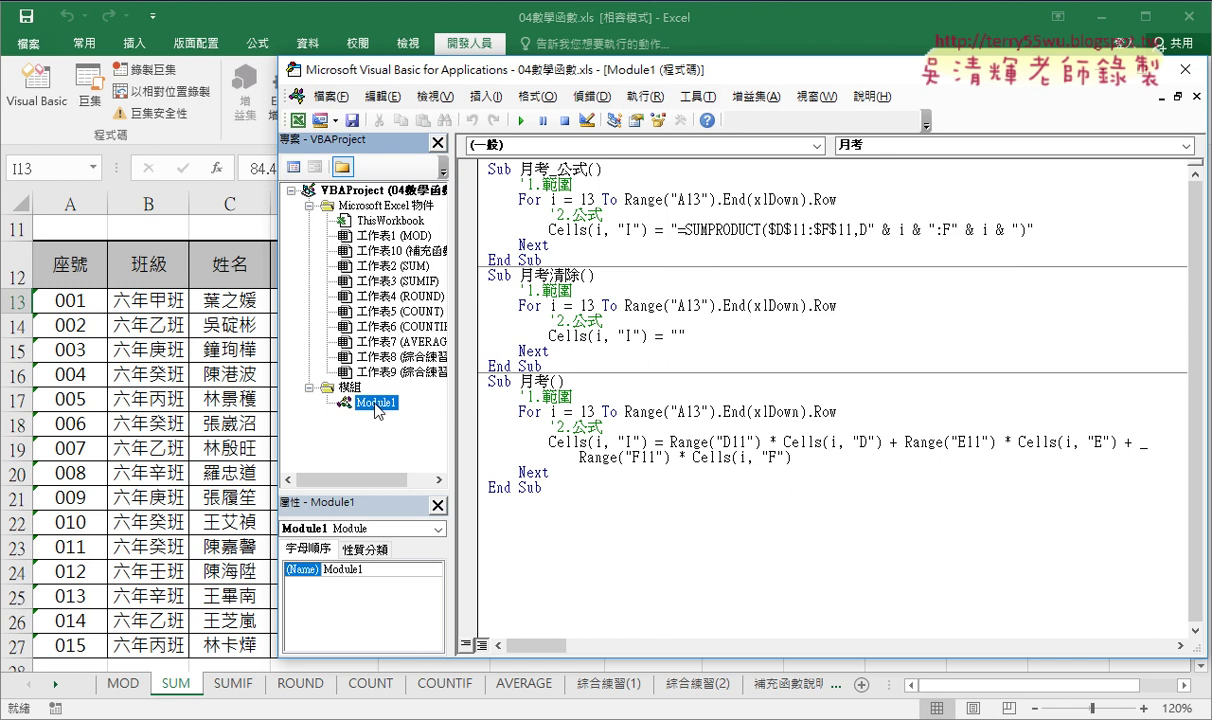
pyautogui.rightClick(373, 357)
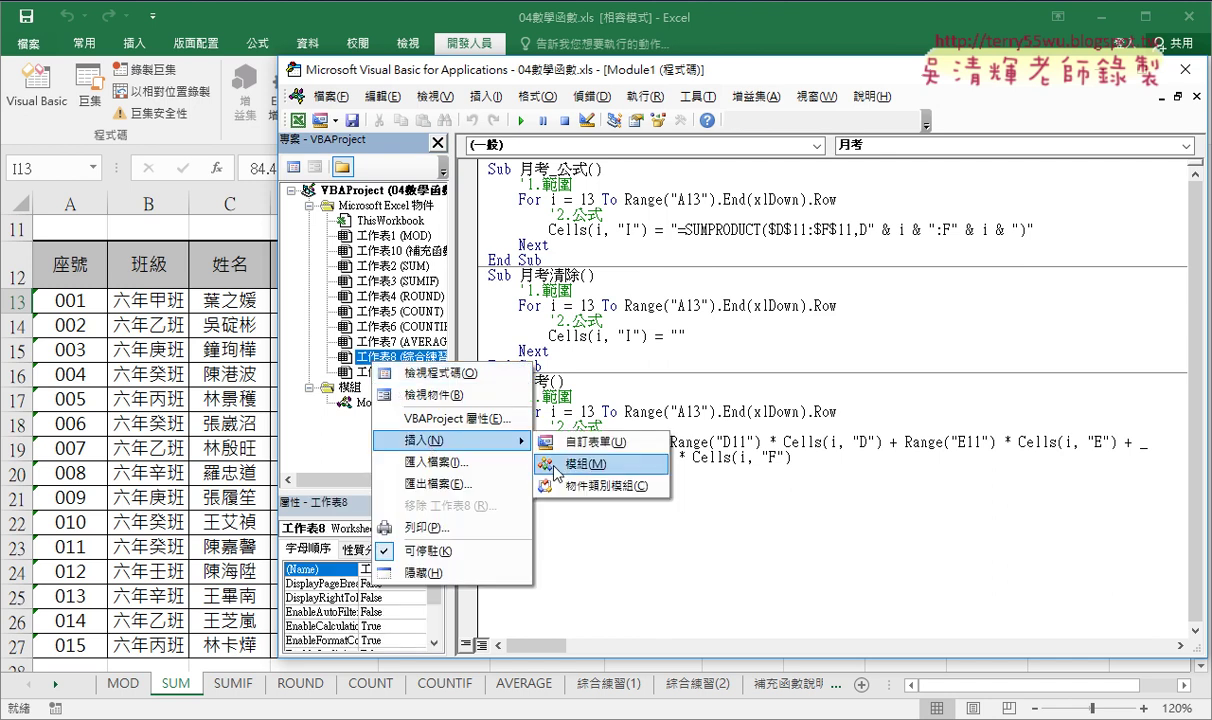
pyautogui.click(654, 306)
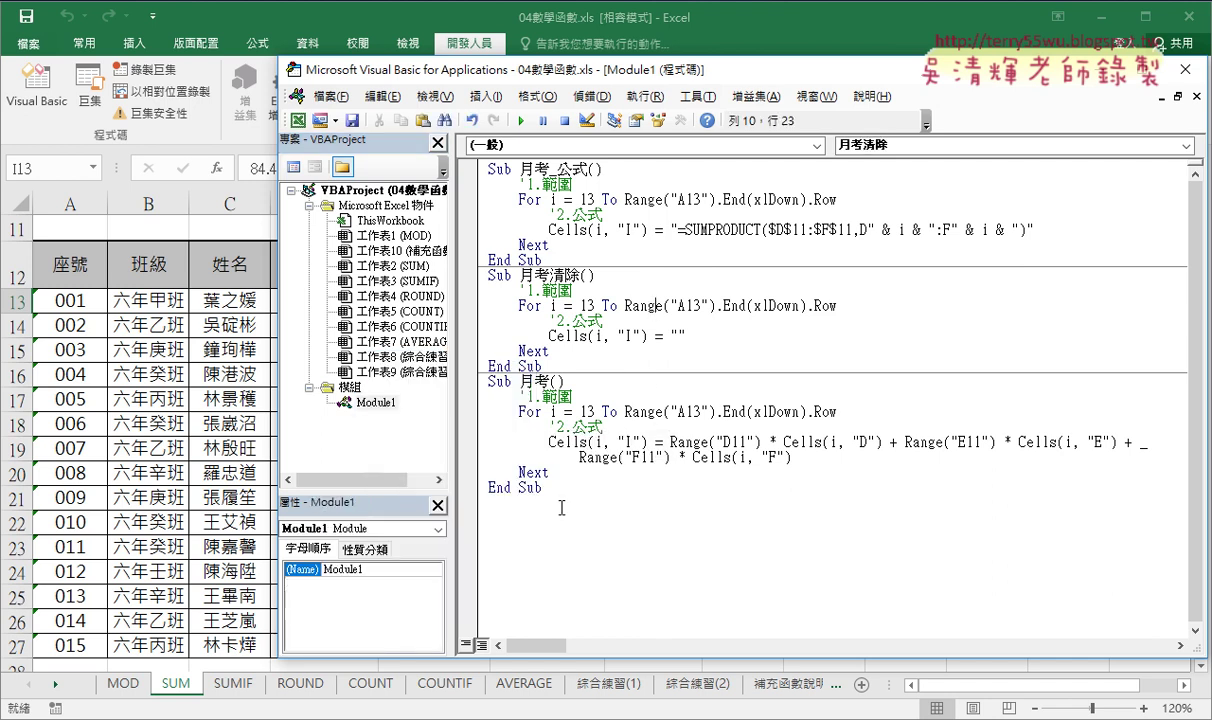
# Step: Delete the macro bodies and Sub 月考, leaving empty 月考_公式 and 月考清除 procedures
pyautogui.moveTo(545, 488)
pyautogui.mouseDown()
pyautogui.moveTo(481, 393)
pyautogui.moveTo(478, 291)
pyautogui.mouseUp()
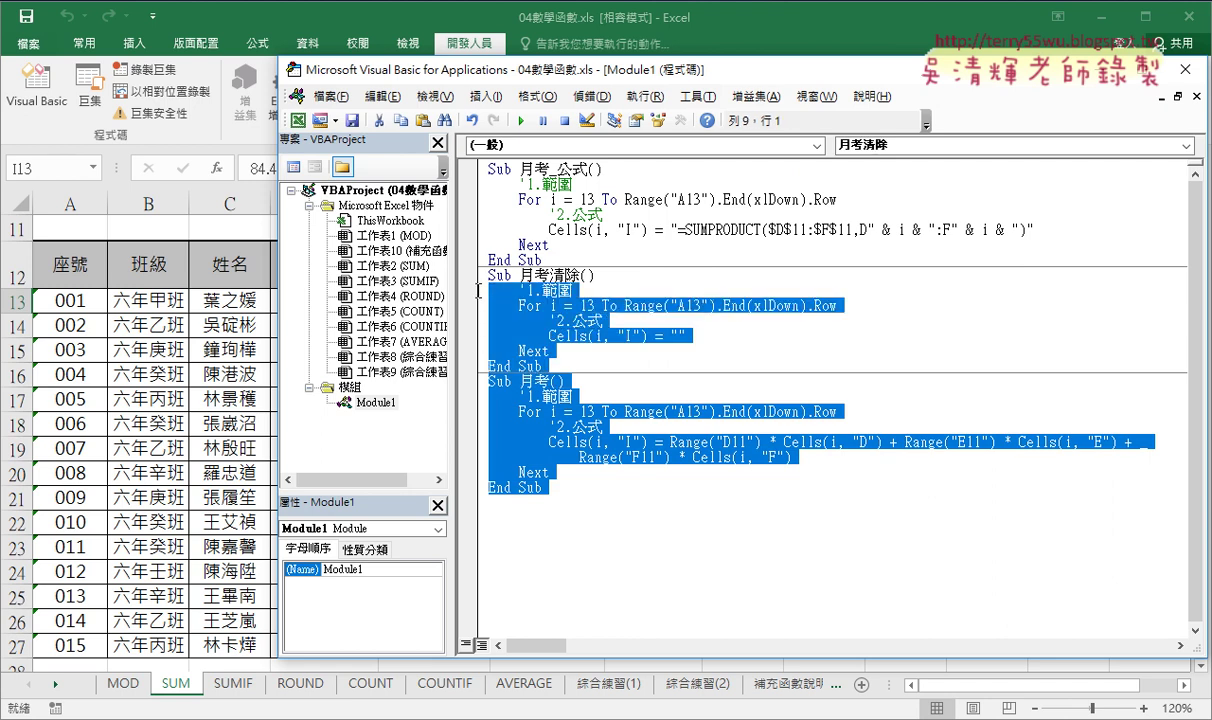
pyautogui.press('Delete')
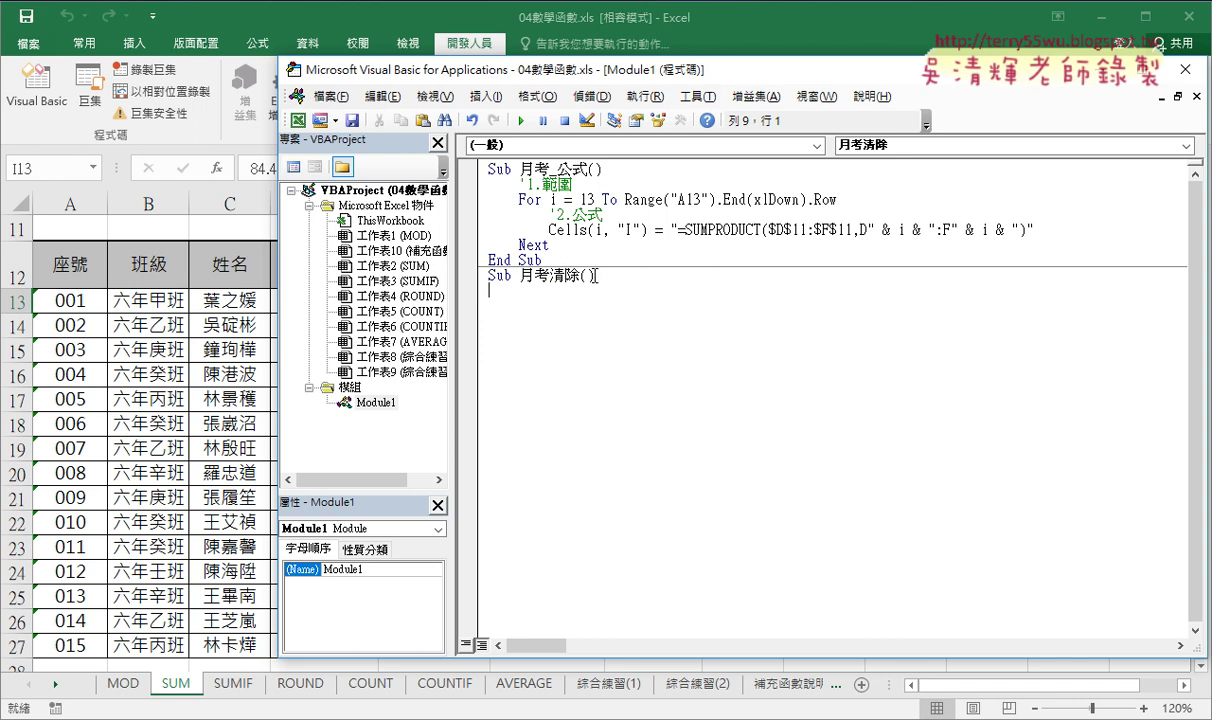
pyautogui.moveTo(548, 244); pyautogui.dragTo(476, 190)
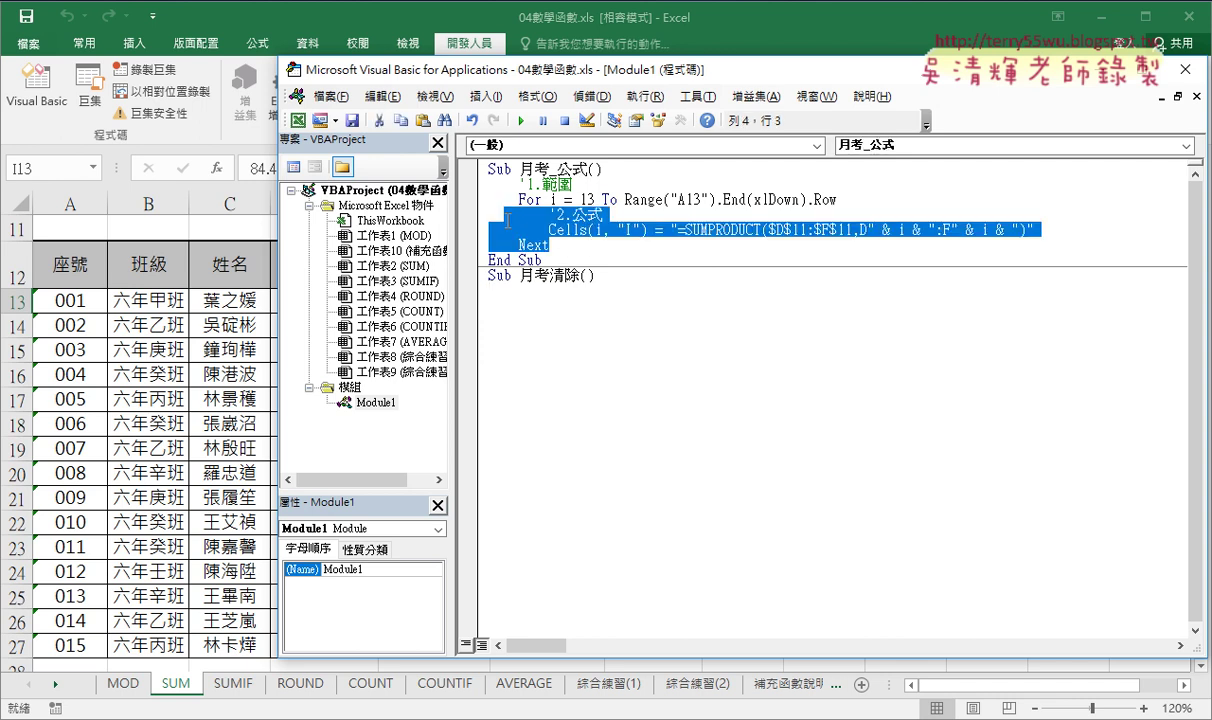
pyautogui.press('Delete')
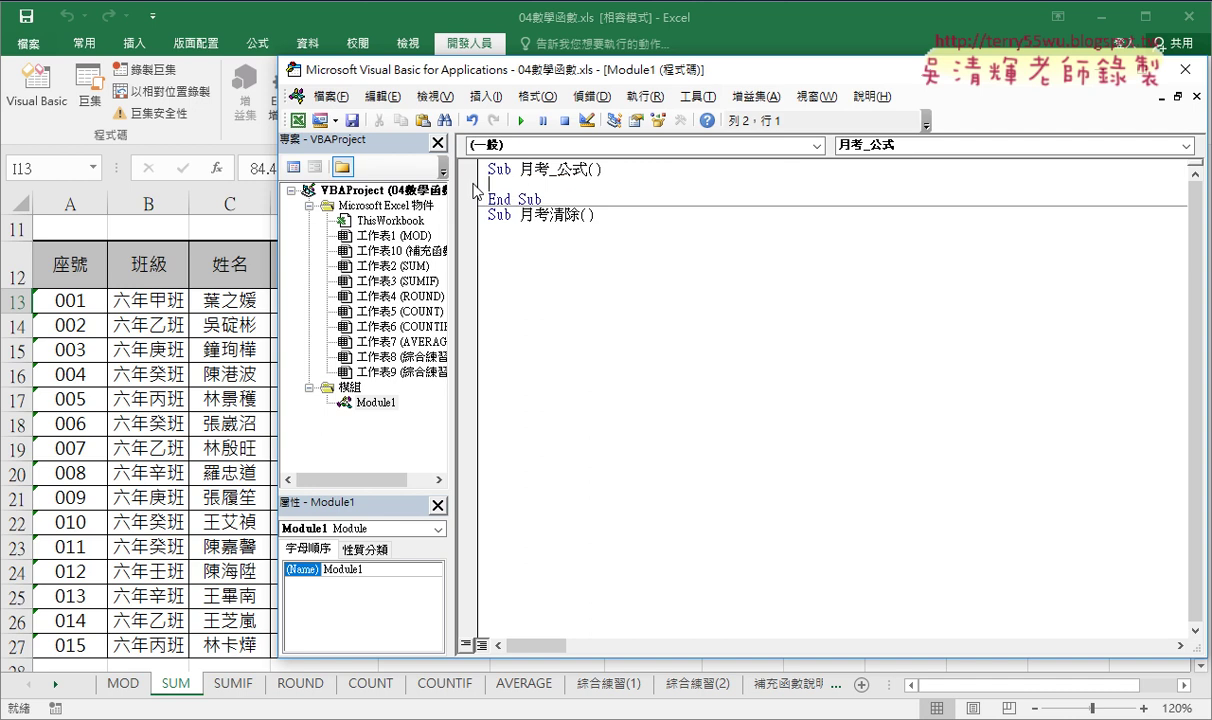
pyautogui.click(620, 215)
pyautogui.press('Return')
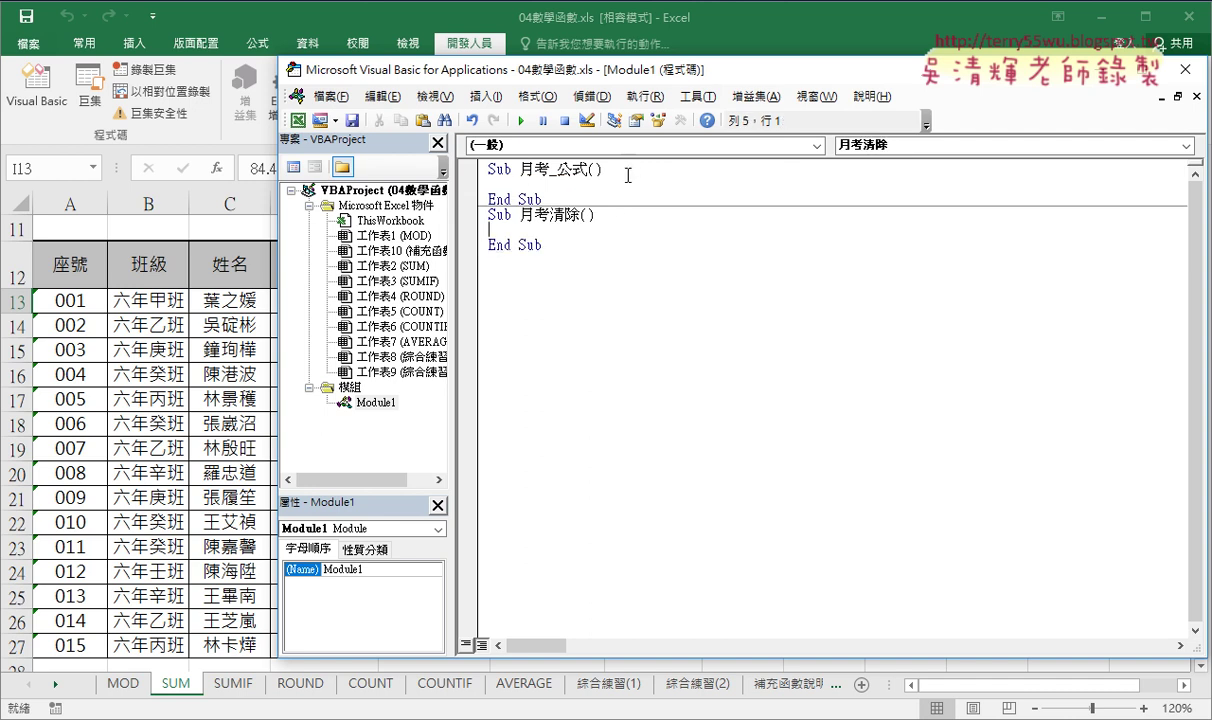
pyautogui.click(575, 184)
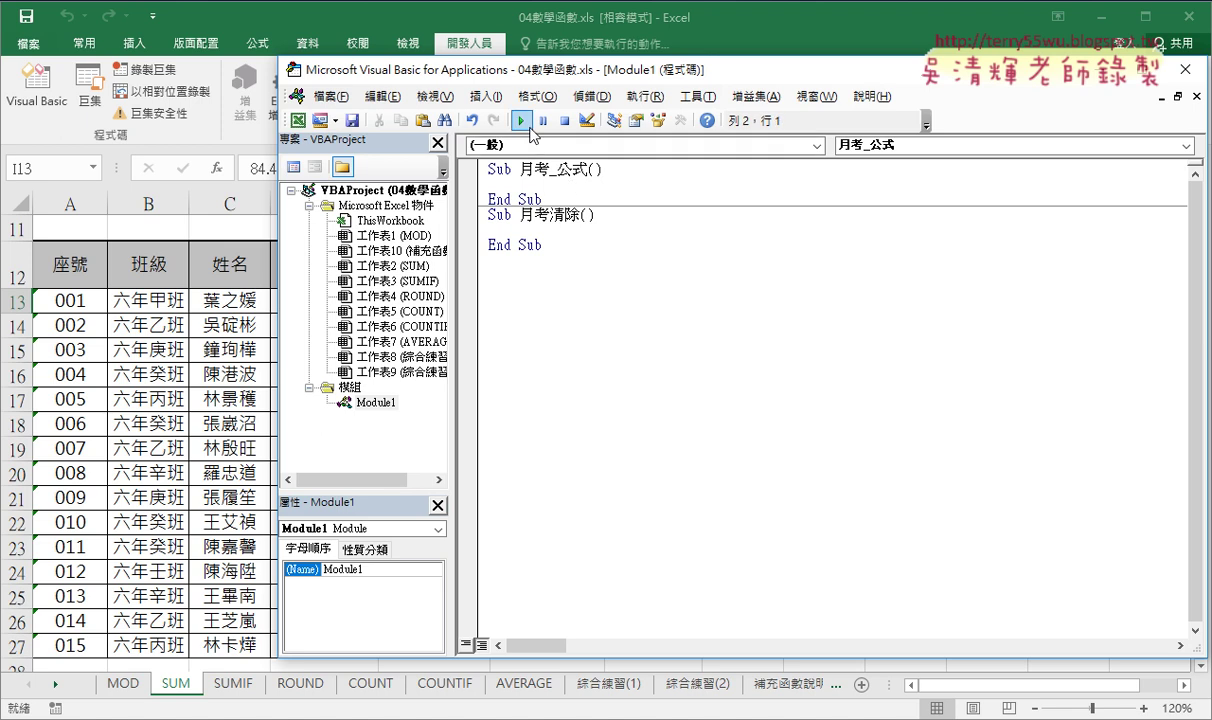
pyautogui.moveTo(528, 72)
pyautogui.mouseDown()
pyautogui.moveTo(985, 72)
pyautogui.moveTo(1118, 97)
pyautogui.mouseUp()
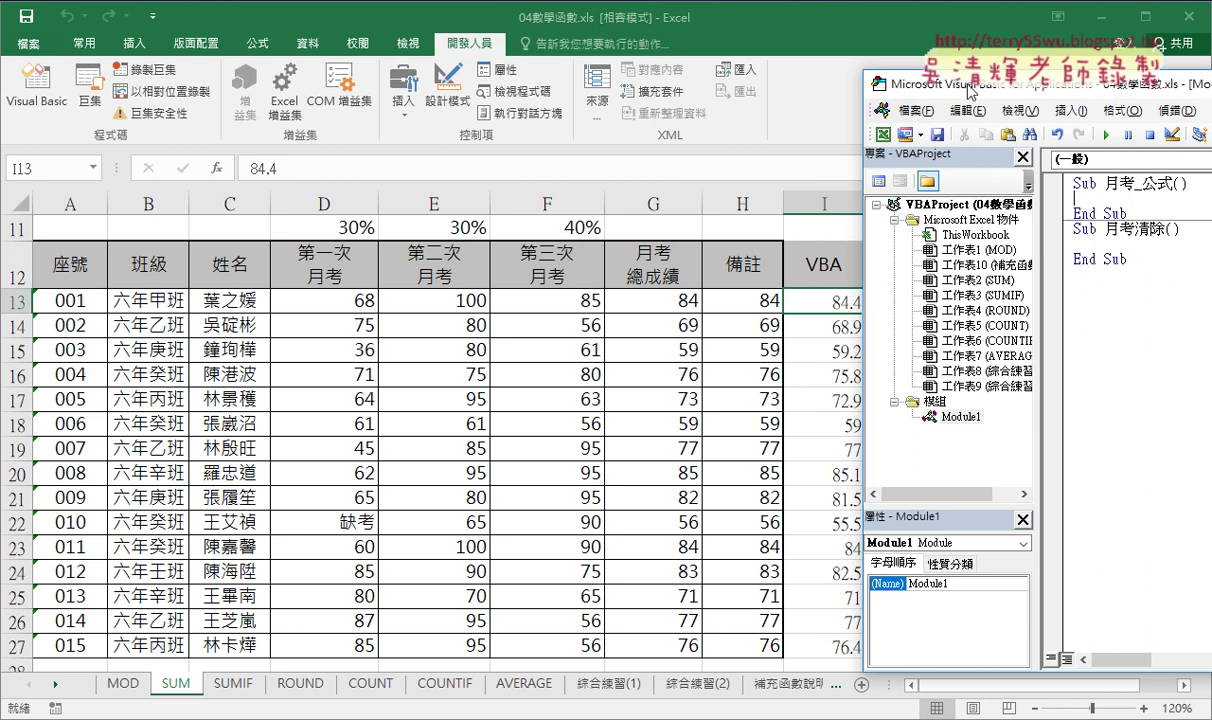
# Step: In 月考_公式, type the loop header For i = 13 To Range("A13").End(xlDown).Row
pyautogui.moveTo(940, 86); pyautogui.dragTo(363, 87)
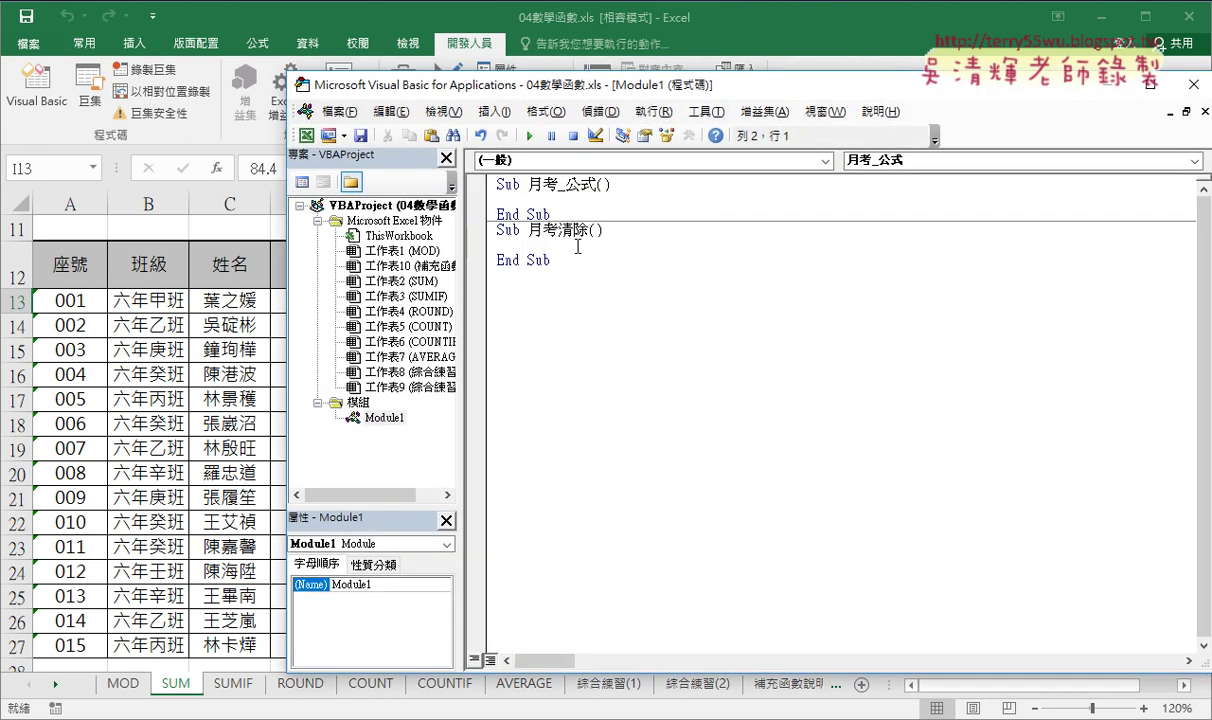
pyautogui.press('Tab')
pyautogui.write('for ')
pyautogui.write('i=')
pyautogui.write('13')
pyautogui.write(' t')
pyautogui.write('o')
pyautogui.write('ran')
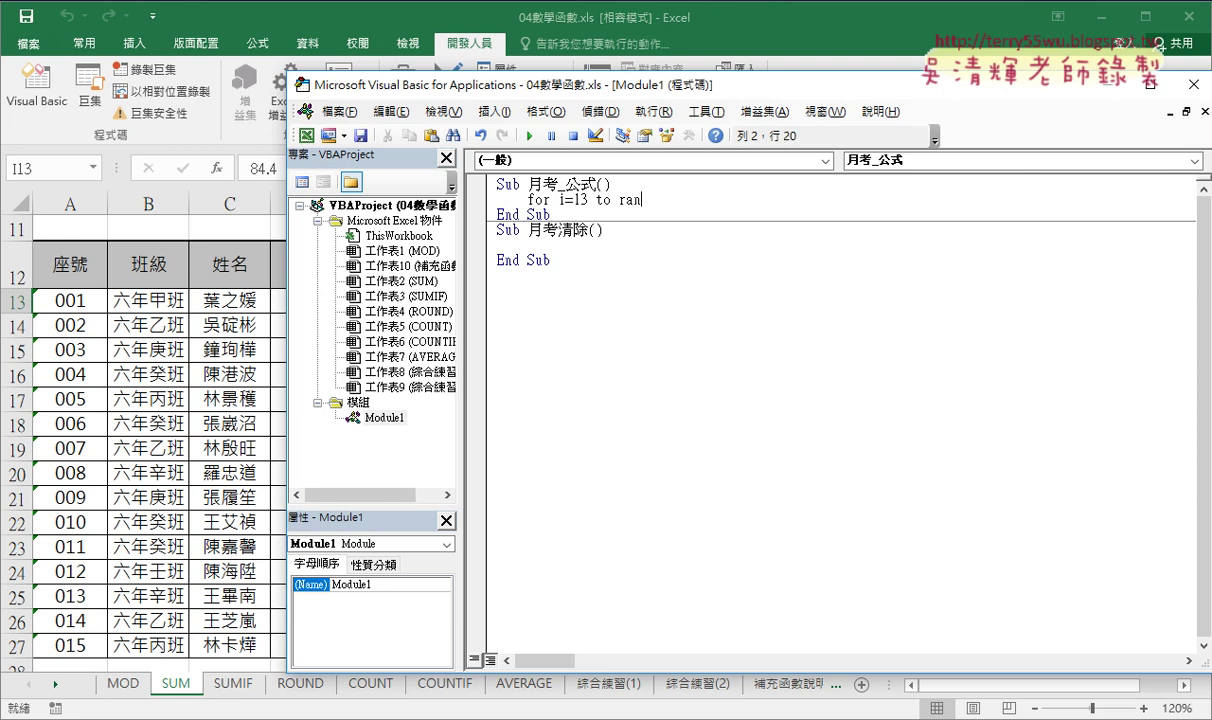
pyautogui.write('ge(')
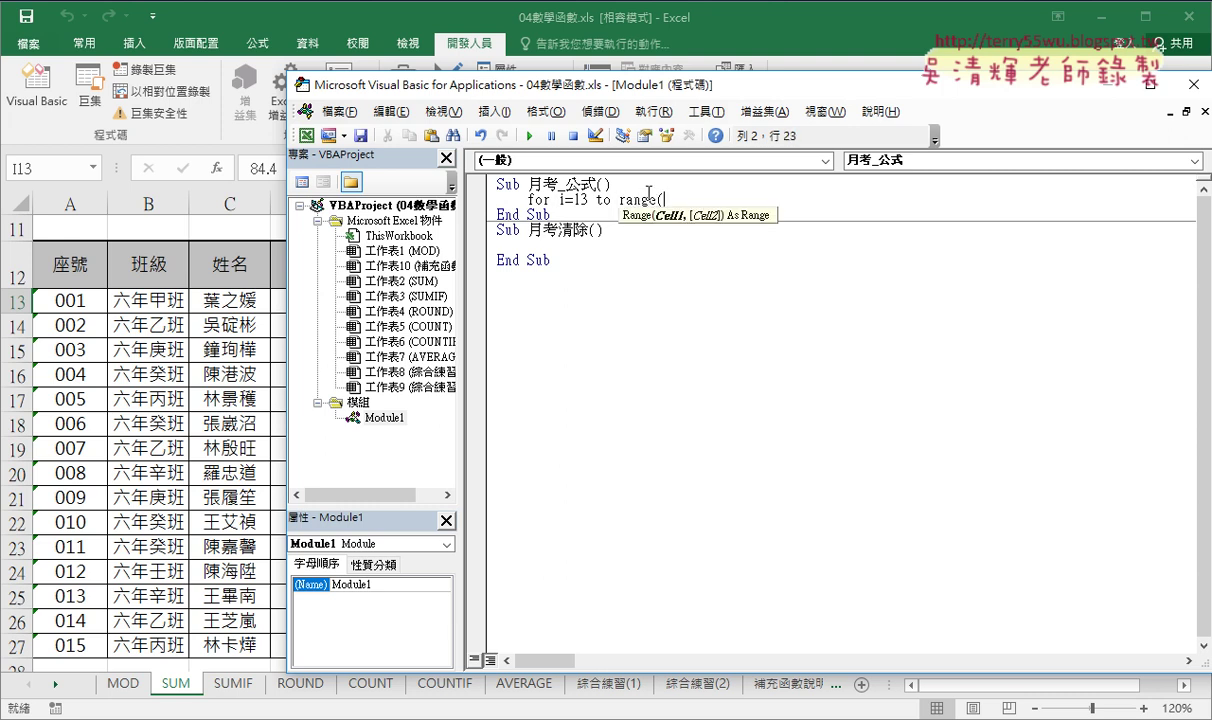
pyautogui.write('"A')
pyautogui.write('13')
pyautogui.write('"')
pyautogui.write(').')
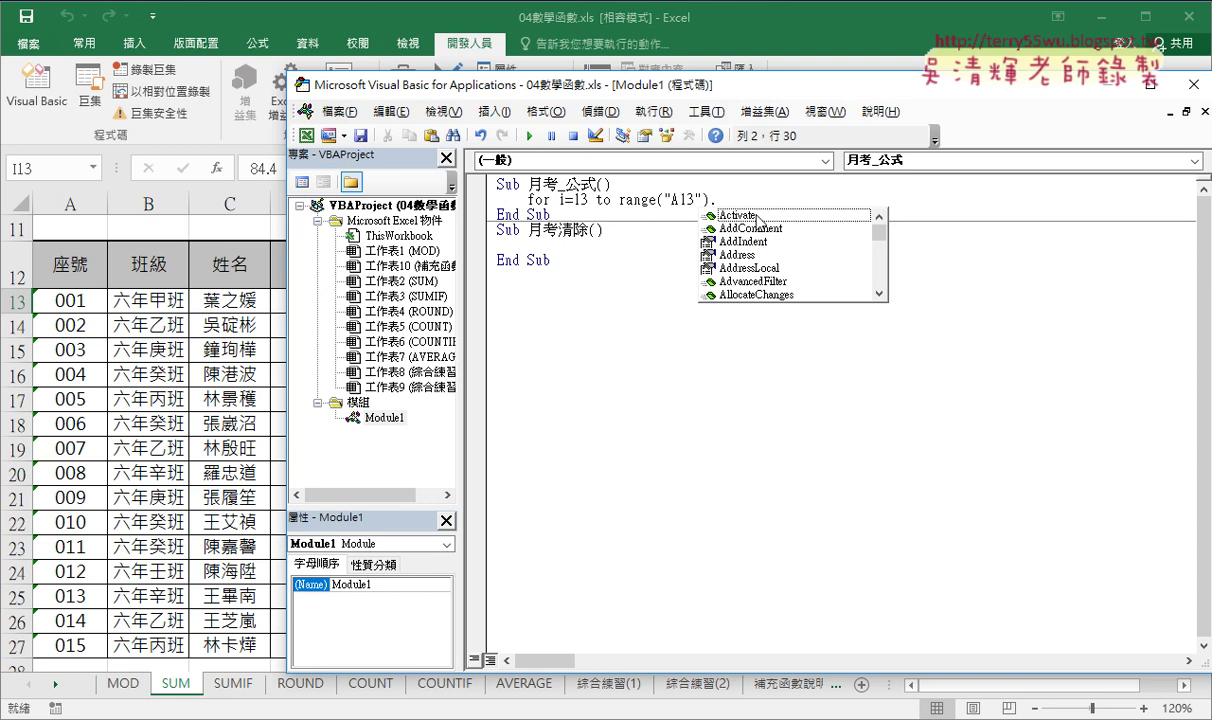
pyautogui.write('E')
pyautogui.press('Down')
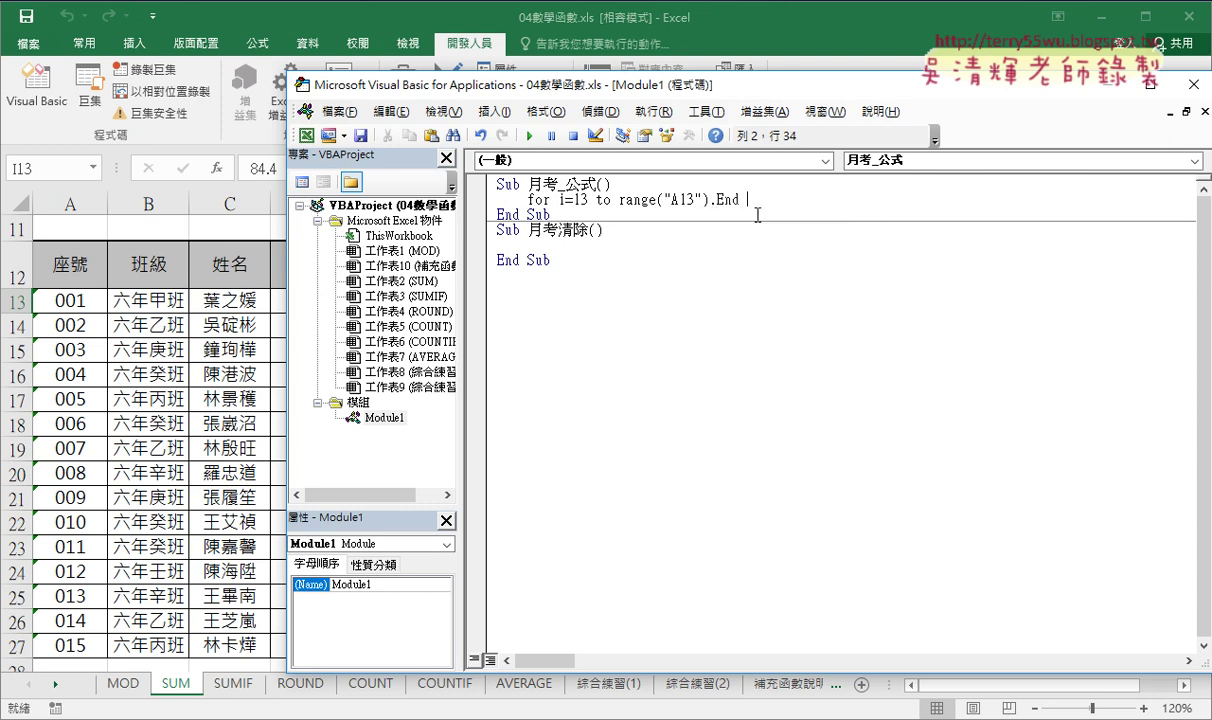
pyautogui.press('BackSpace')
pyautogui.write('(')
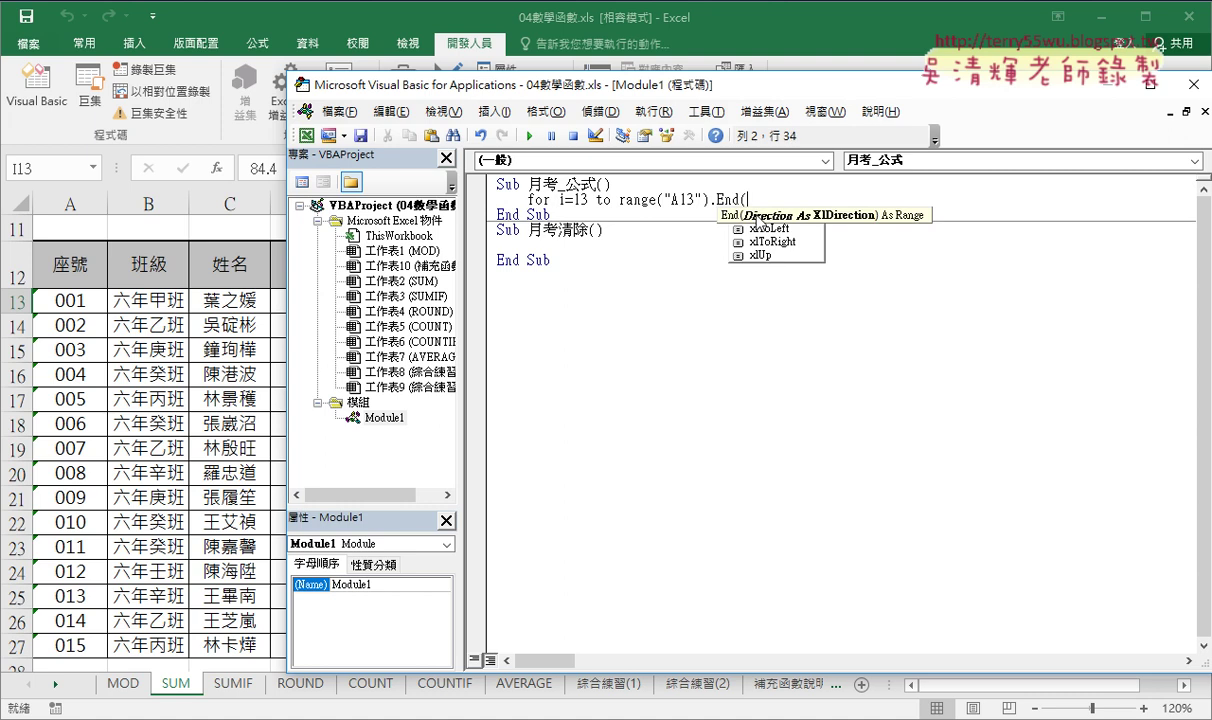
pyautogui.press('Up')
pyautogui.press('Up')
pyautogui.press('Up')
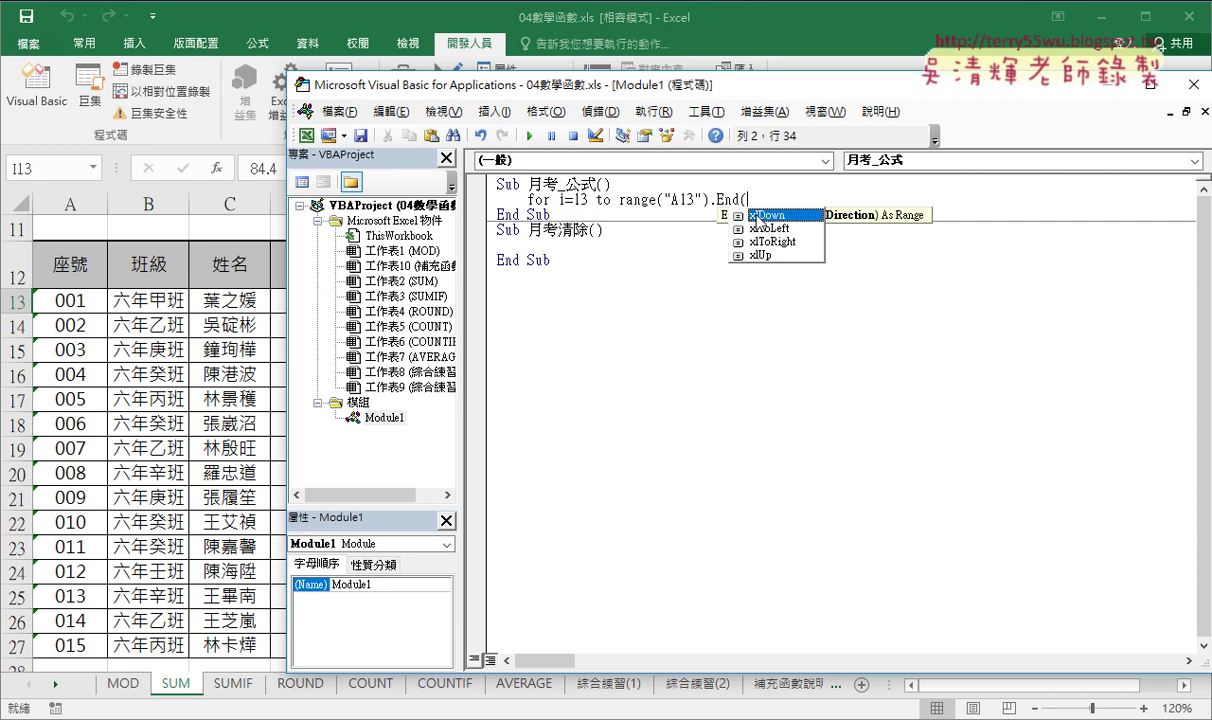
pyautogui.doubleClick(757, 218)
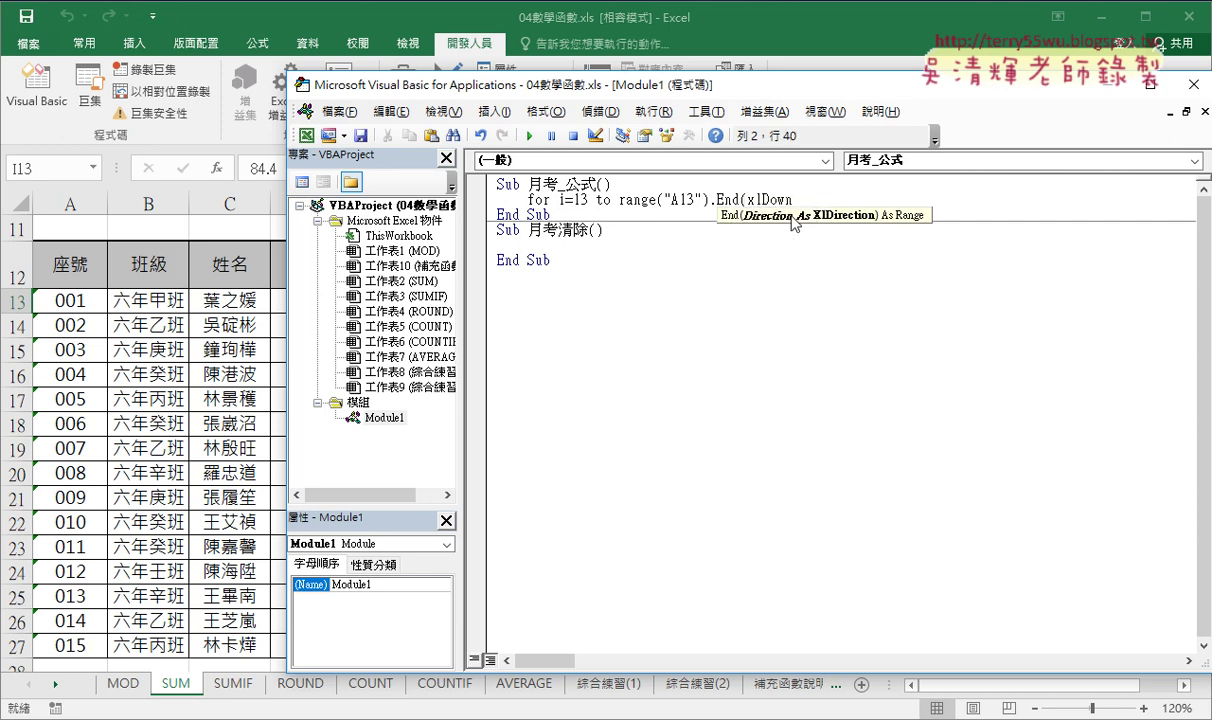
pyautogui.write(')')
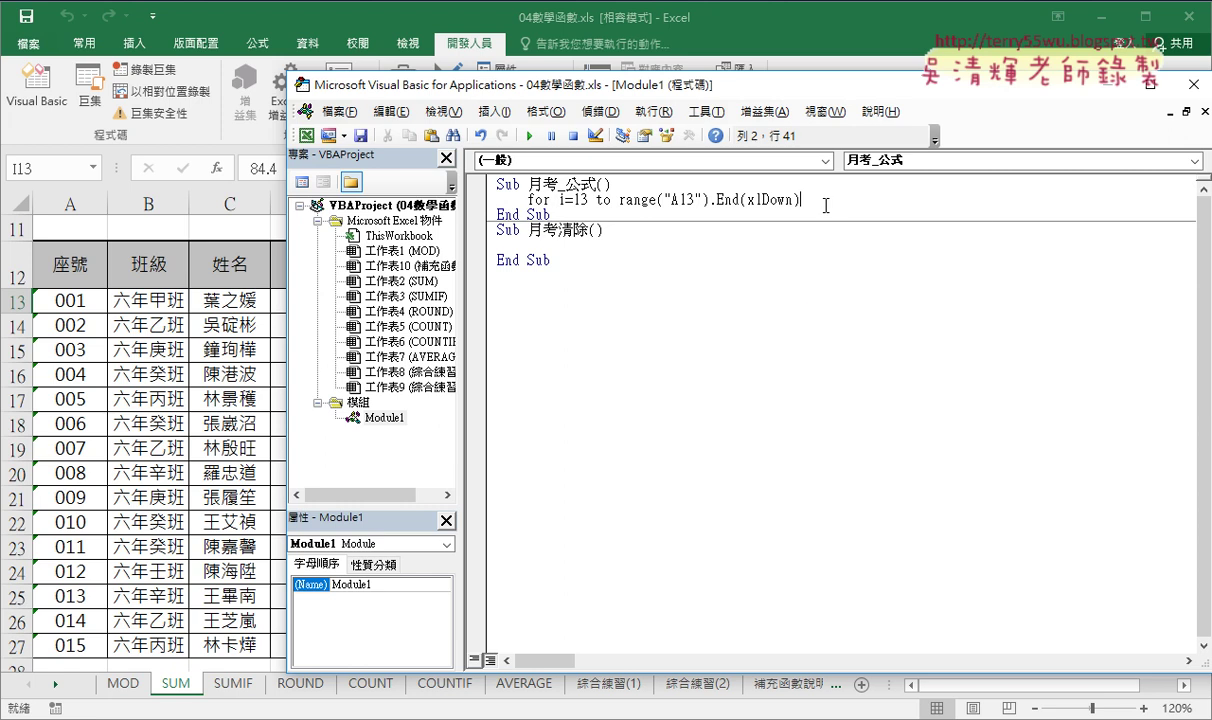
pyautogui.write('.')
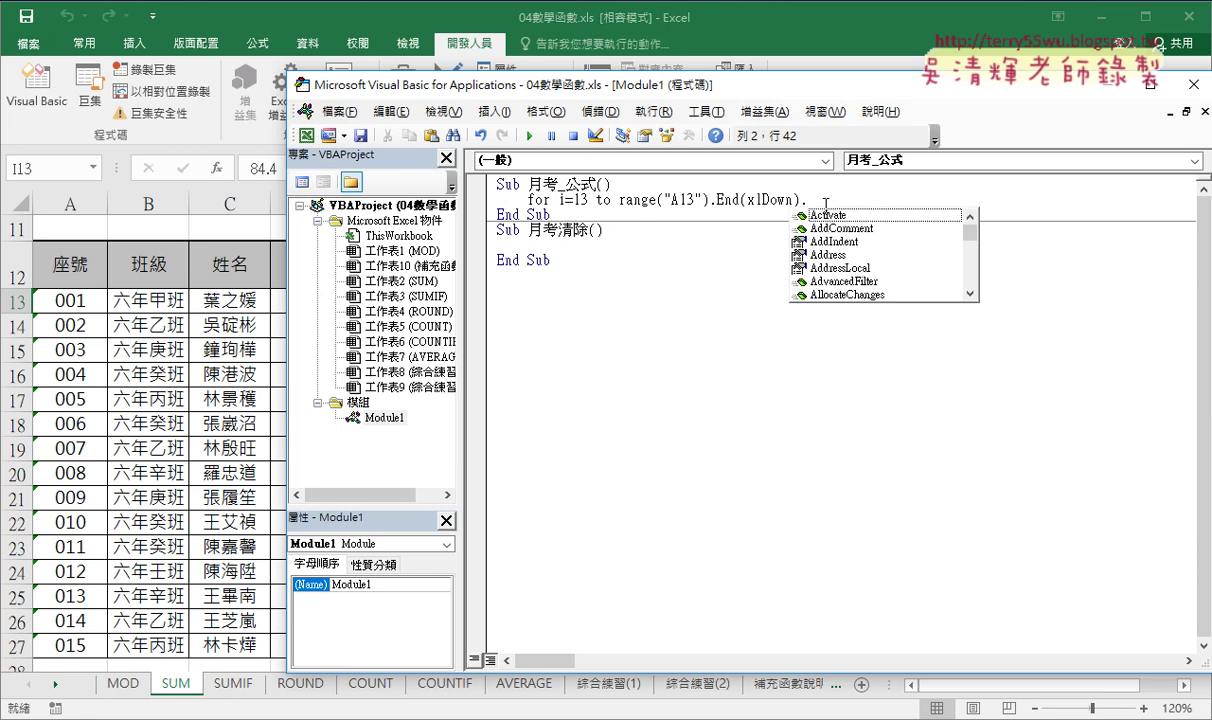
pyautogui.write('row')
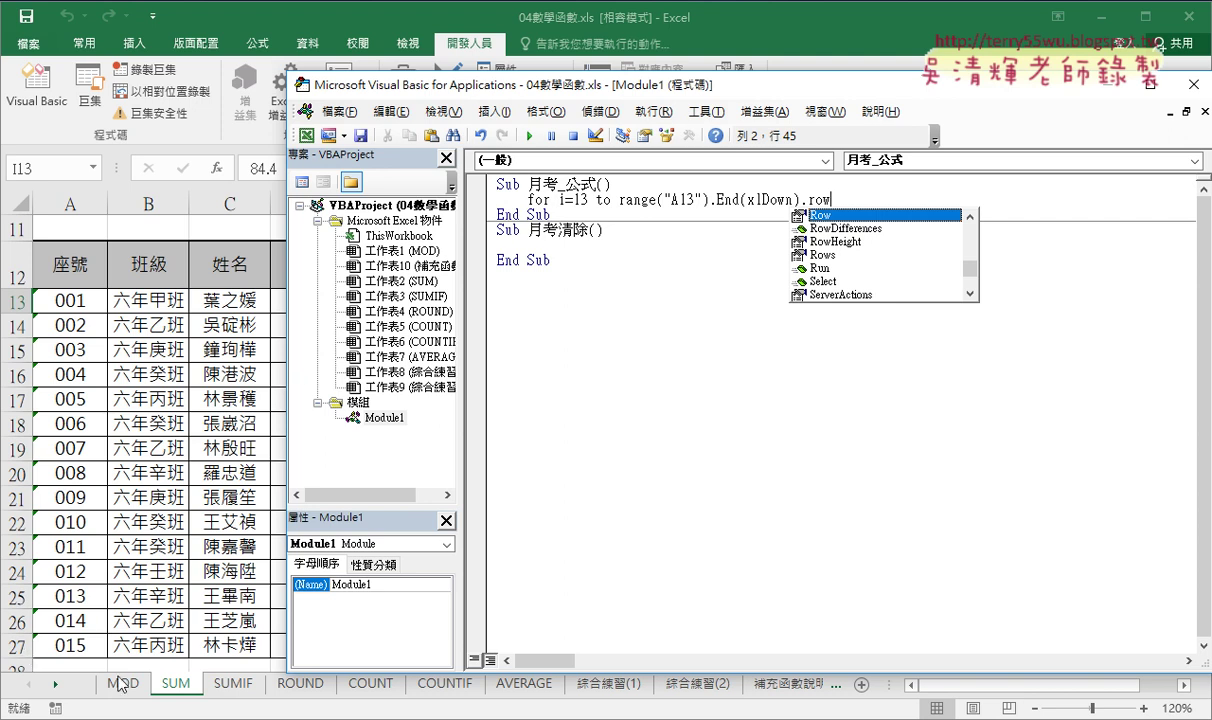
# Step: Close the loop with Next and highlight the start row 13 and the Range("A13") last-row expression
pyautogui.click(700, 368)
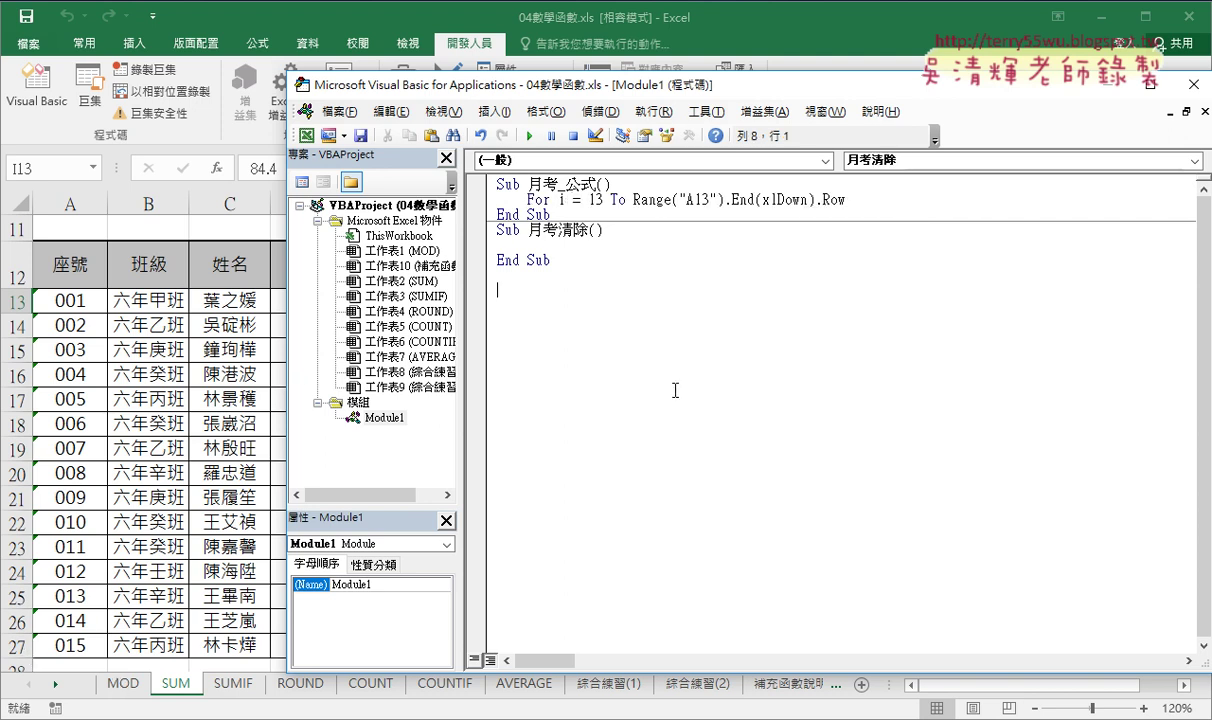
pyautogui.click(884, 197)
pyautogui.press('Return')
pyautogui.press('Return')
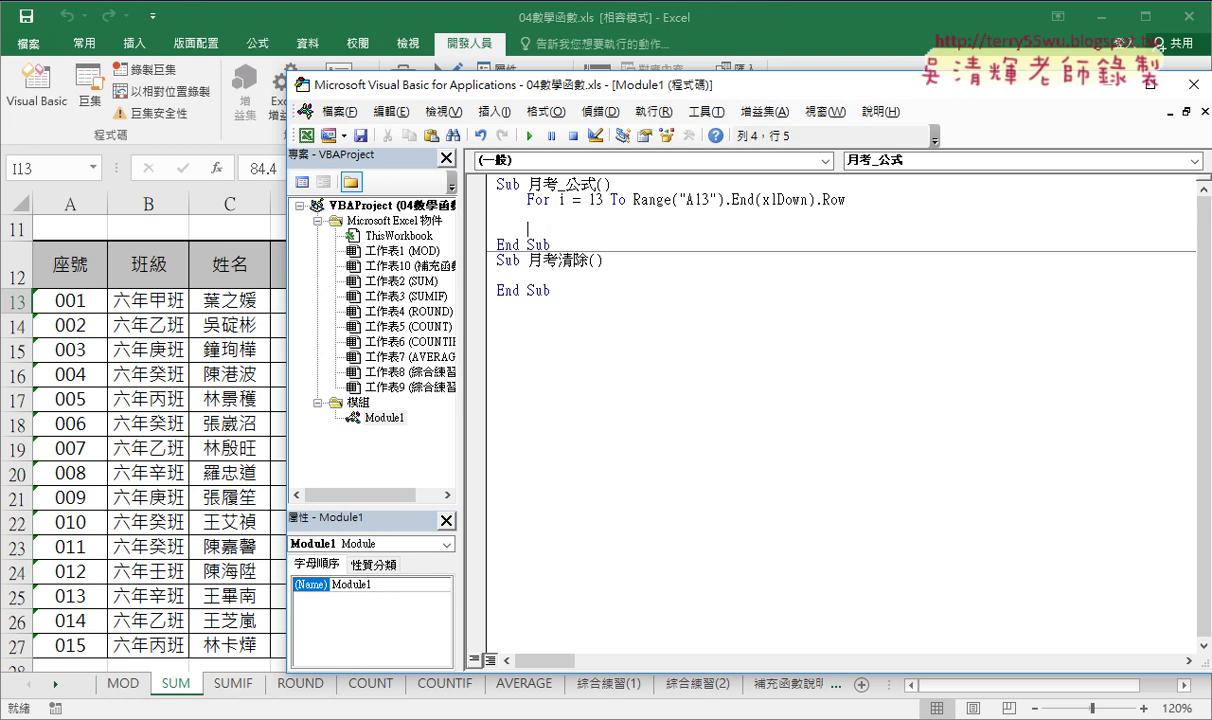
pyautogui.write('next')
pyautogui.click(910, 357)
pyautogui.click(601, 199)
pyautogui.doubleClick(596, 199)
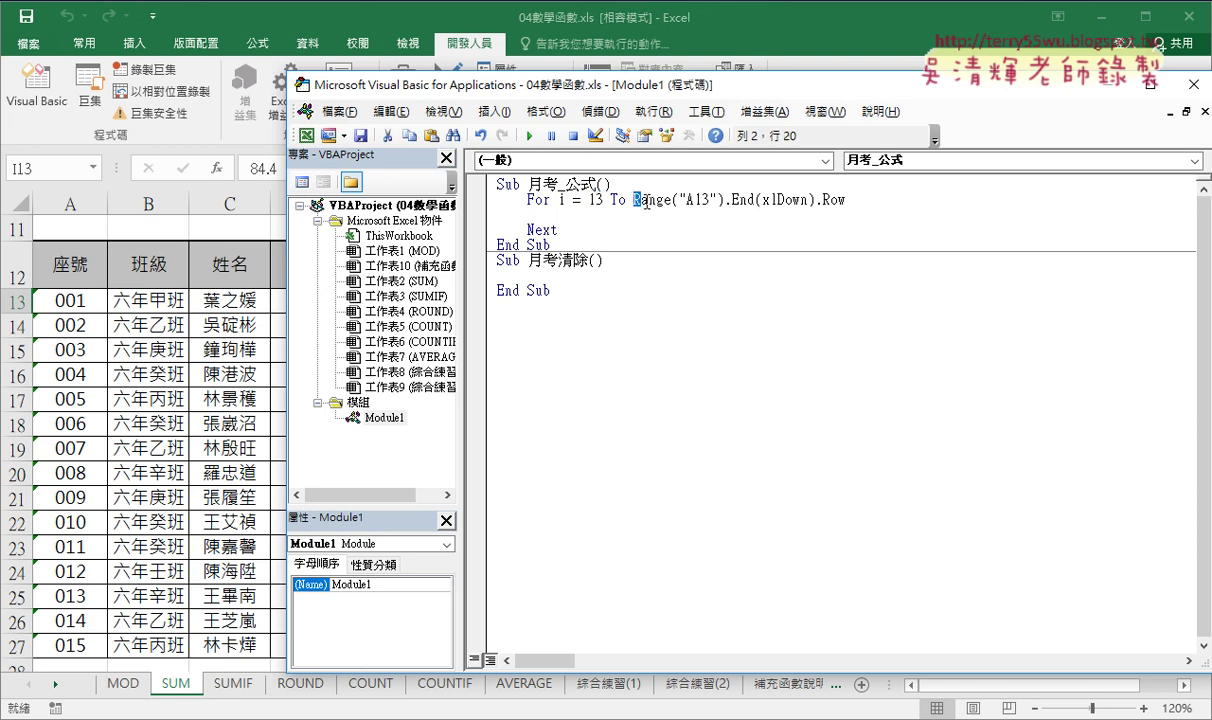
pyautogui.moveTo(633, 199); pyautogui.dragTo(856, 201)
pyautogui.moveTo(633, 199); pyautogui.dragTo(724, 199)
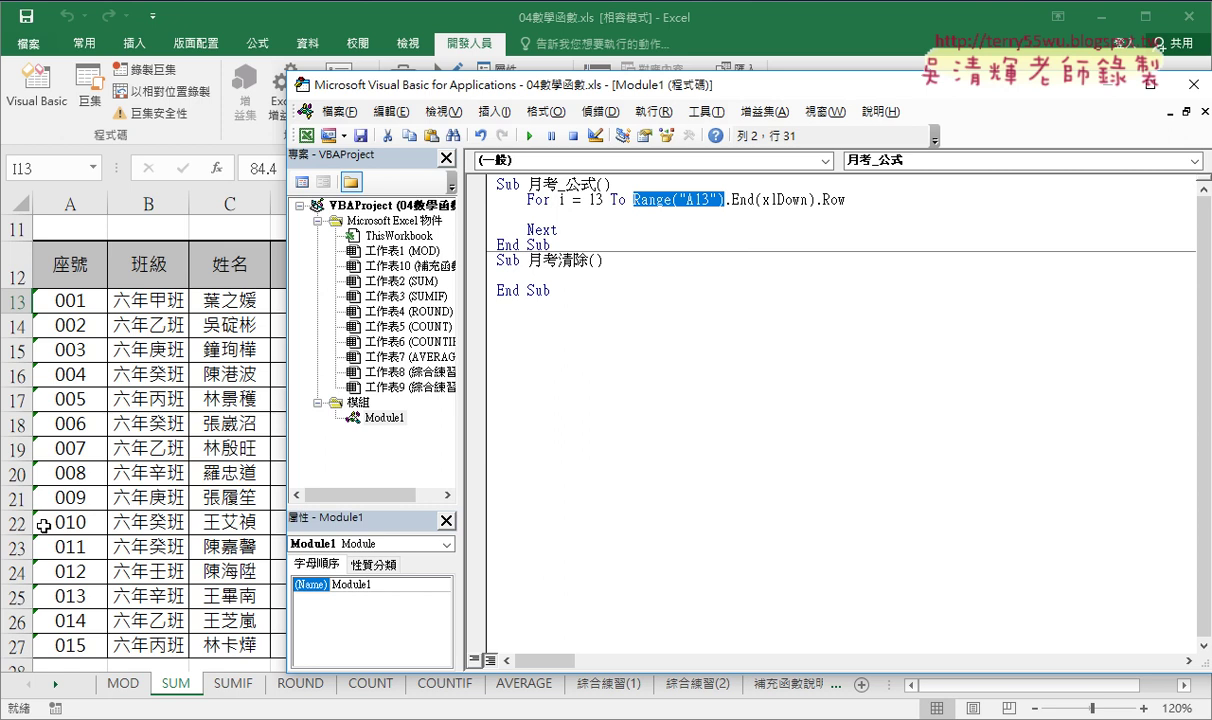
# Step: Add the loop body Cells(i, "I") = "" inside 月考_公式
pyautogui.click(620, 216)
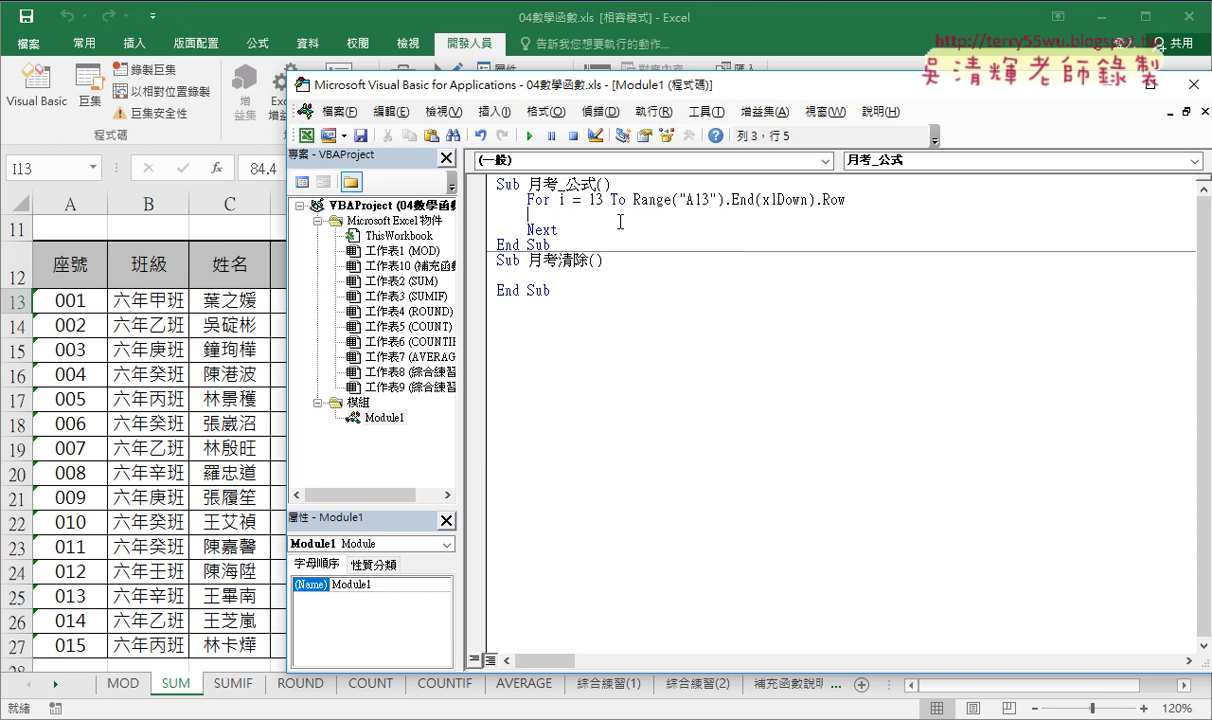
pyautogui.press('Tab')
pyautogui.write('c')
pyautogui.write('ells')
pyautogui.write('(')
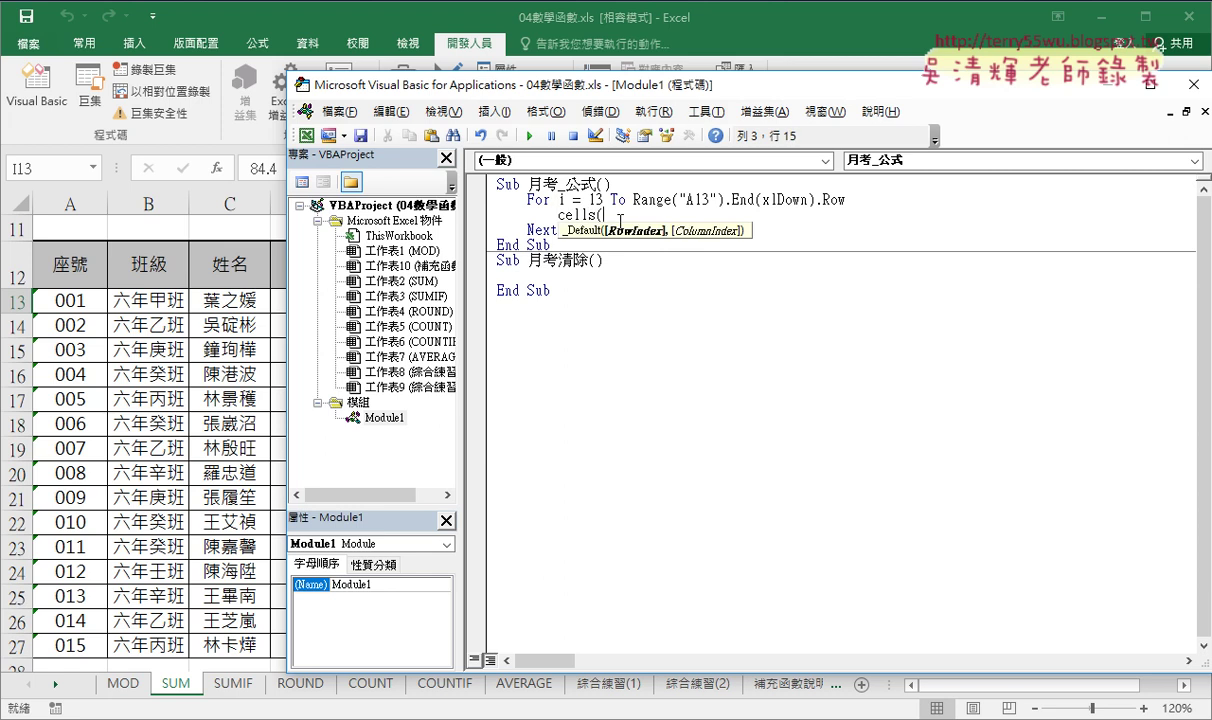
pyautogui.write('i,"')
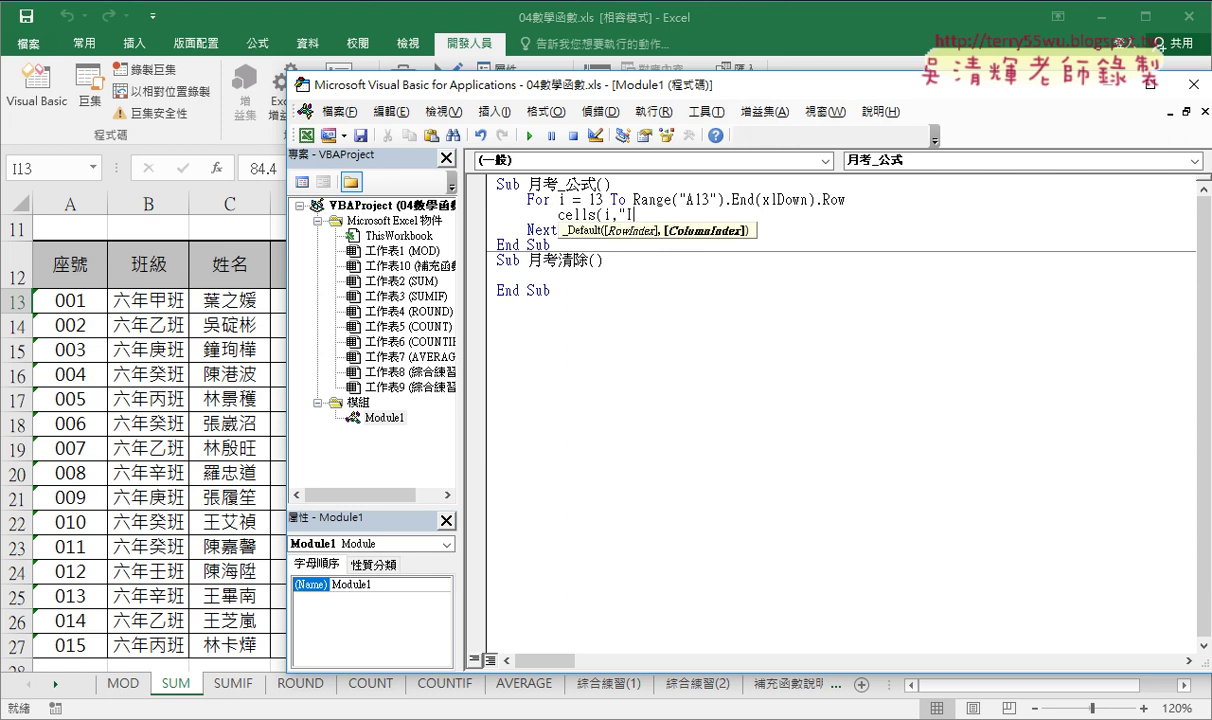
pyautogui.write('I")')
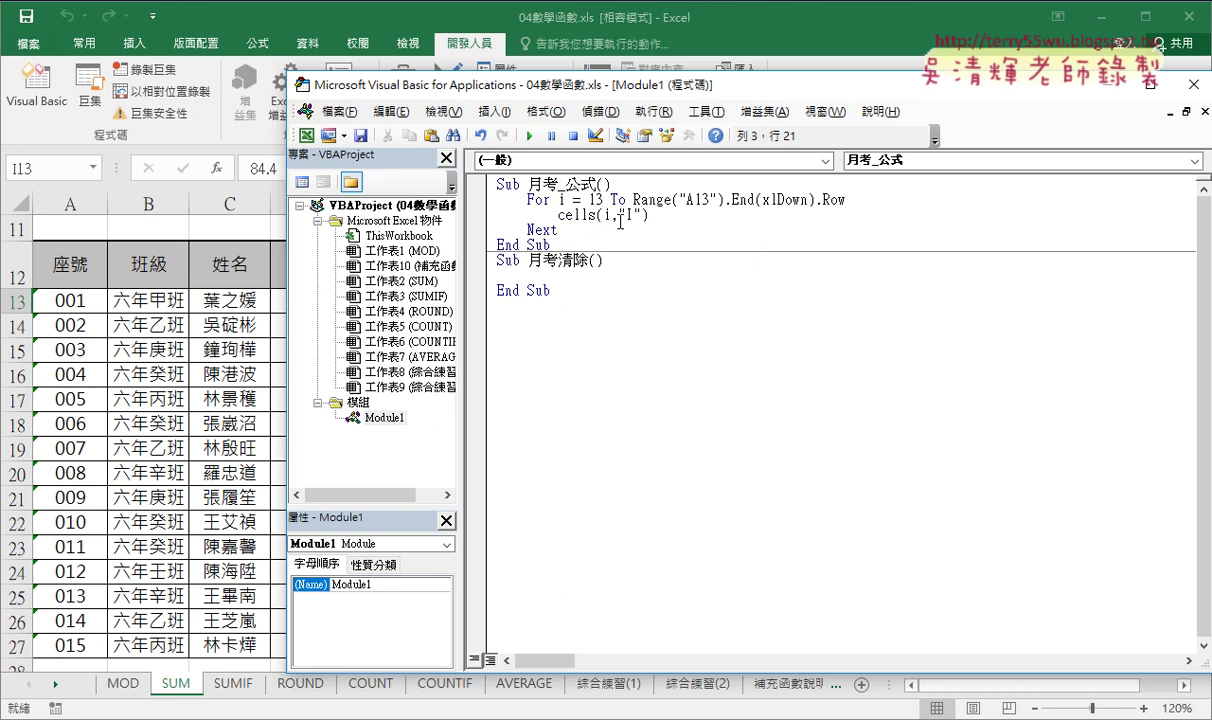
pyautogui.write('=')
pyautogui.write('""')
# Step: Copy the For…Next block into 月考清除, then go back to the worksheet
pyautogui.moveTo(563, 228); pyautogui.dragTo(490, 200)
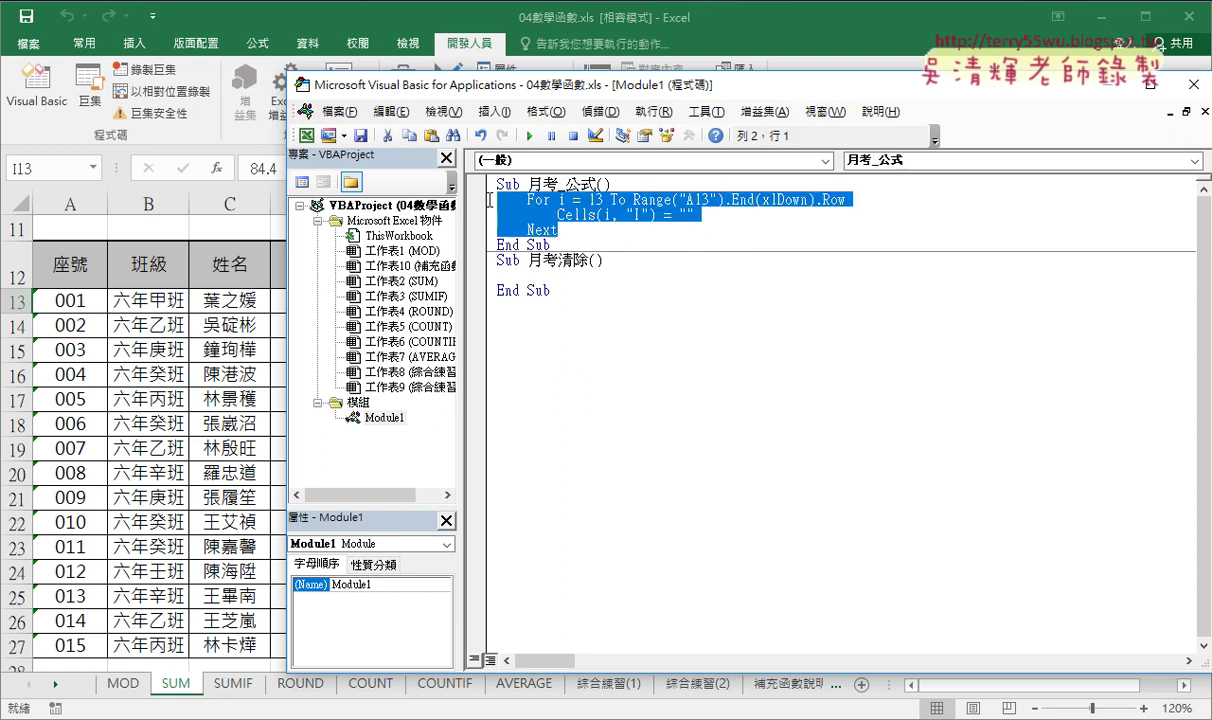
pyautogui.hotkey('ctrl', 'c')
pyautogui.click(498, 277)
pyautogui.hotkey('ctrl', 'v')
pyautogui.click(711, 220)
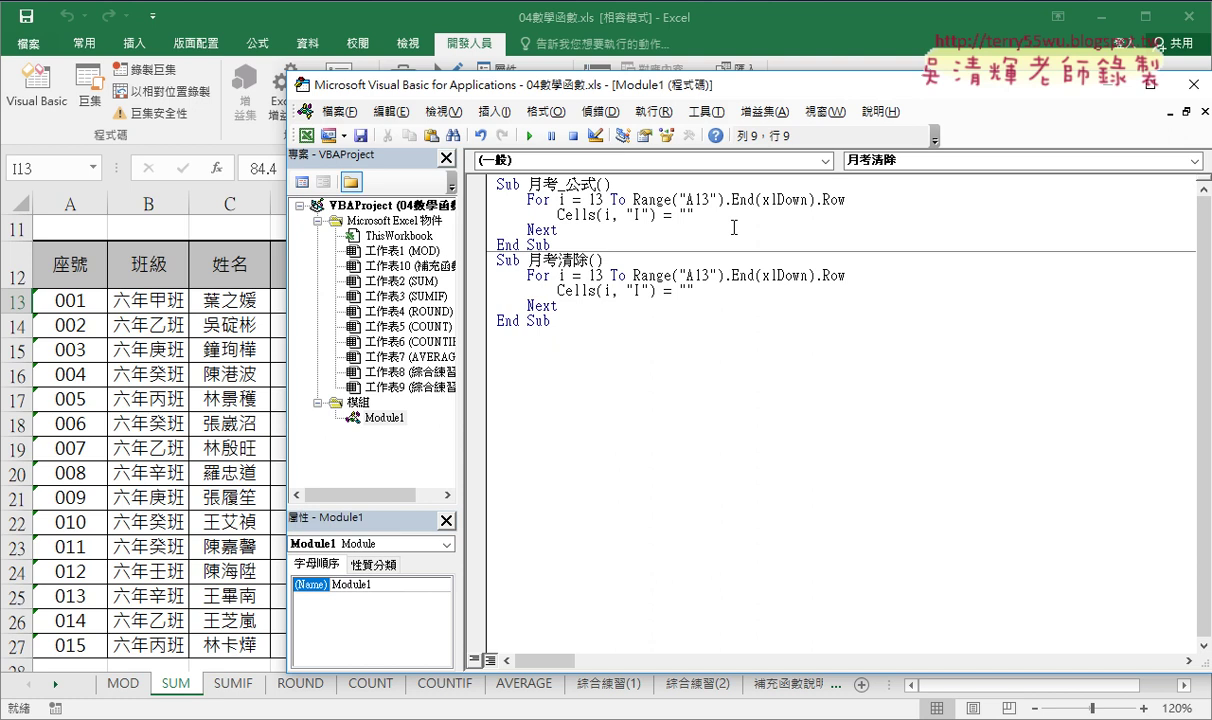
pyautogui.doubleClick(680, 214)
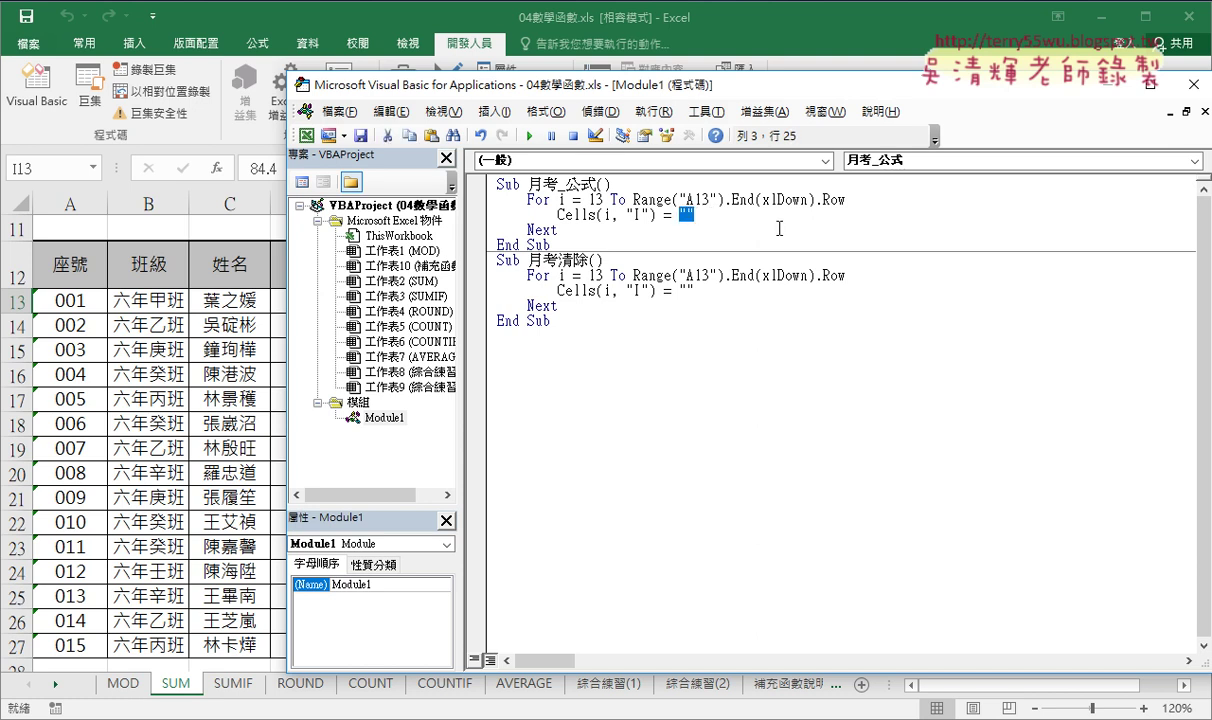
pyautogui.click(245, 296)
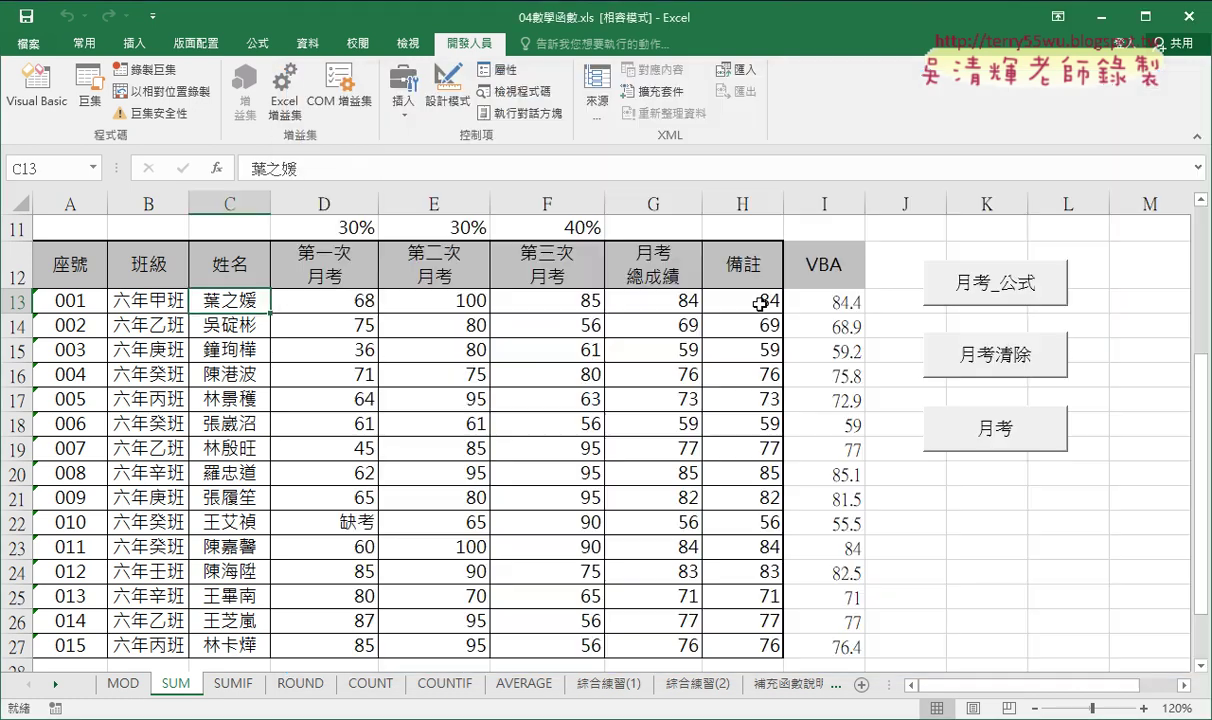
# Step: Copy the SUMPRODUCT formula text from cell H13 without changing the cell
pyautogui.click(711, 300)
pyautogui.moveTo(490, 168); pyautogui.dragTo(182, 168)
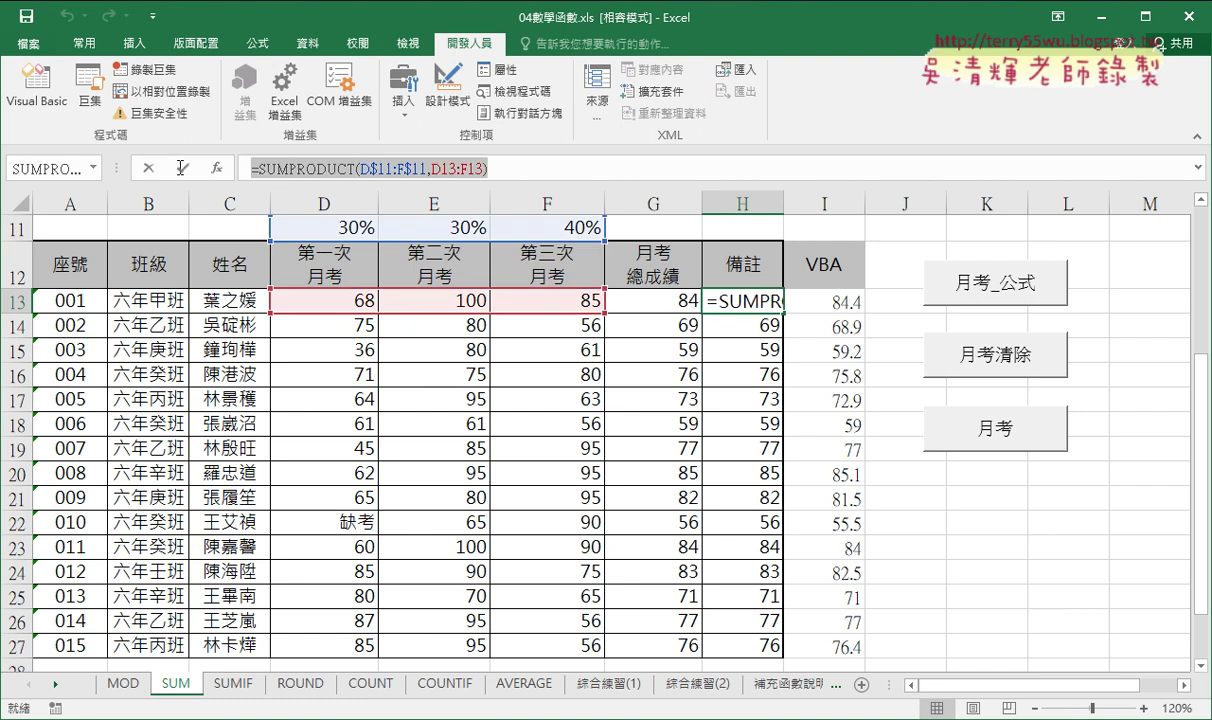
pyautogui.rightClick(320, 170)
pyautogui.click(370, 214)
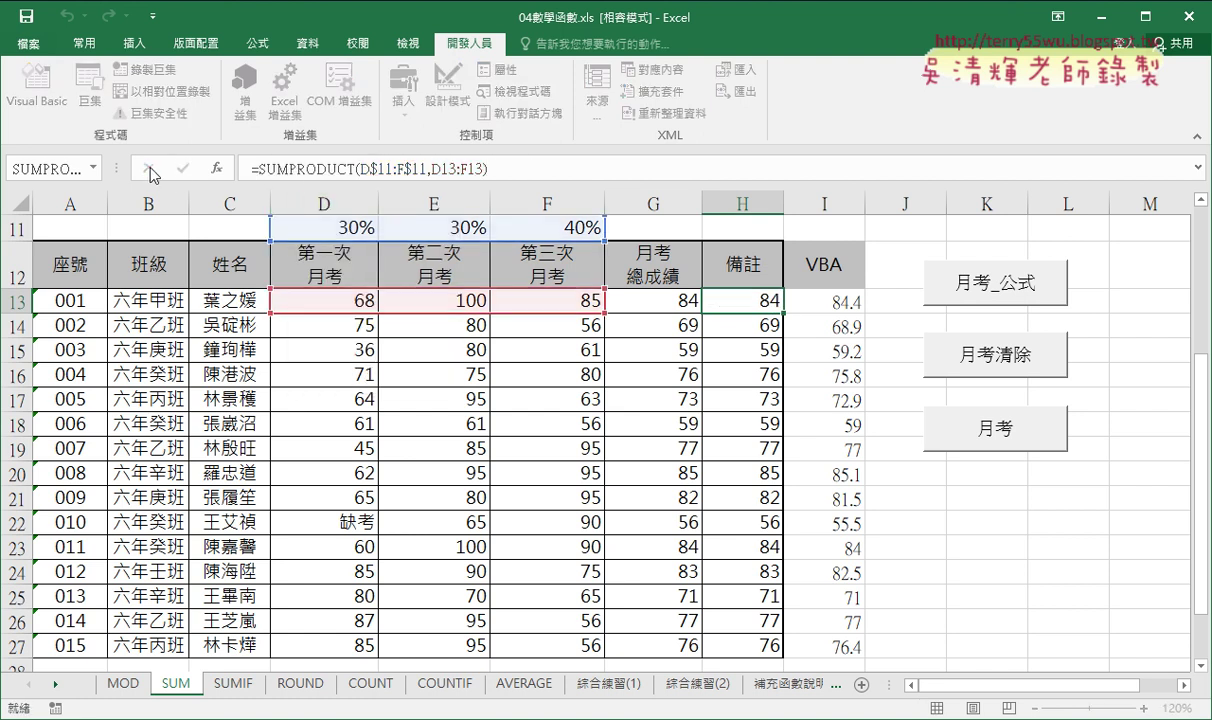
pyautogui.click(148, 169)
# Step: Paste the SUMPRODUCT formula between the quotes of 月考_公式's Cells(i, "I") line
pyautogui.click(41, 100)
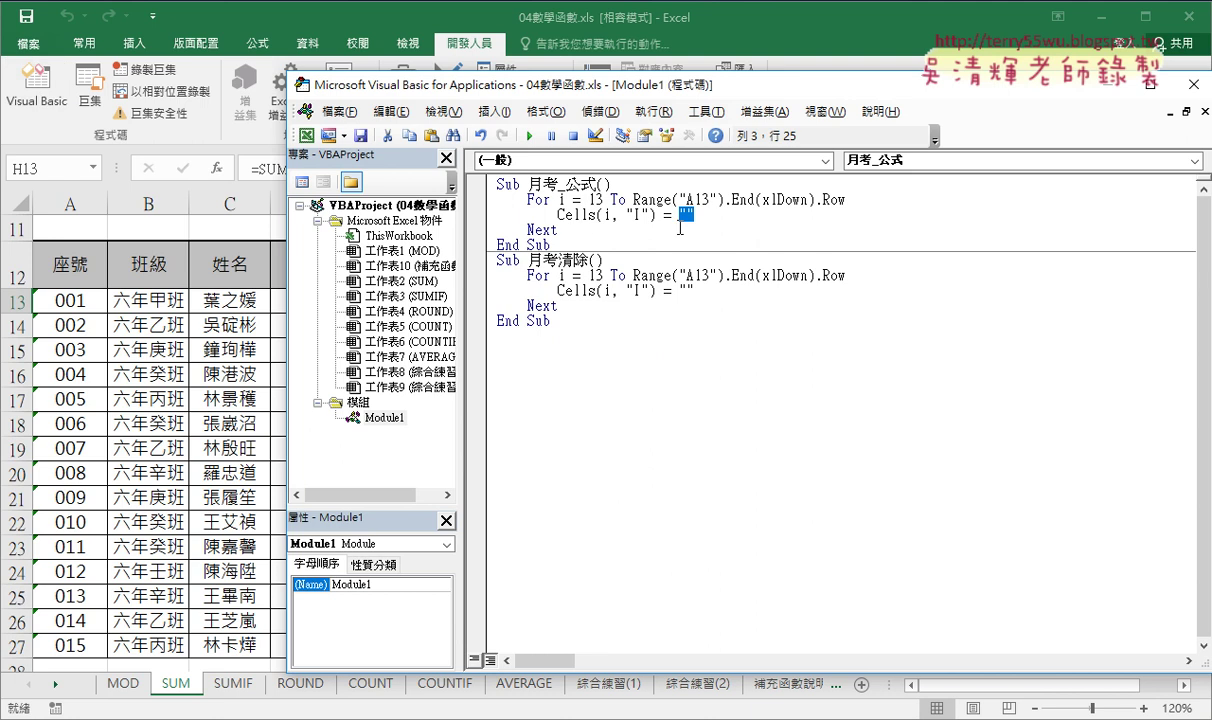
pyautogui.click(686, 214)
pyautogui.rightClick(686, 214)
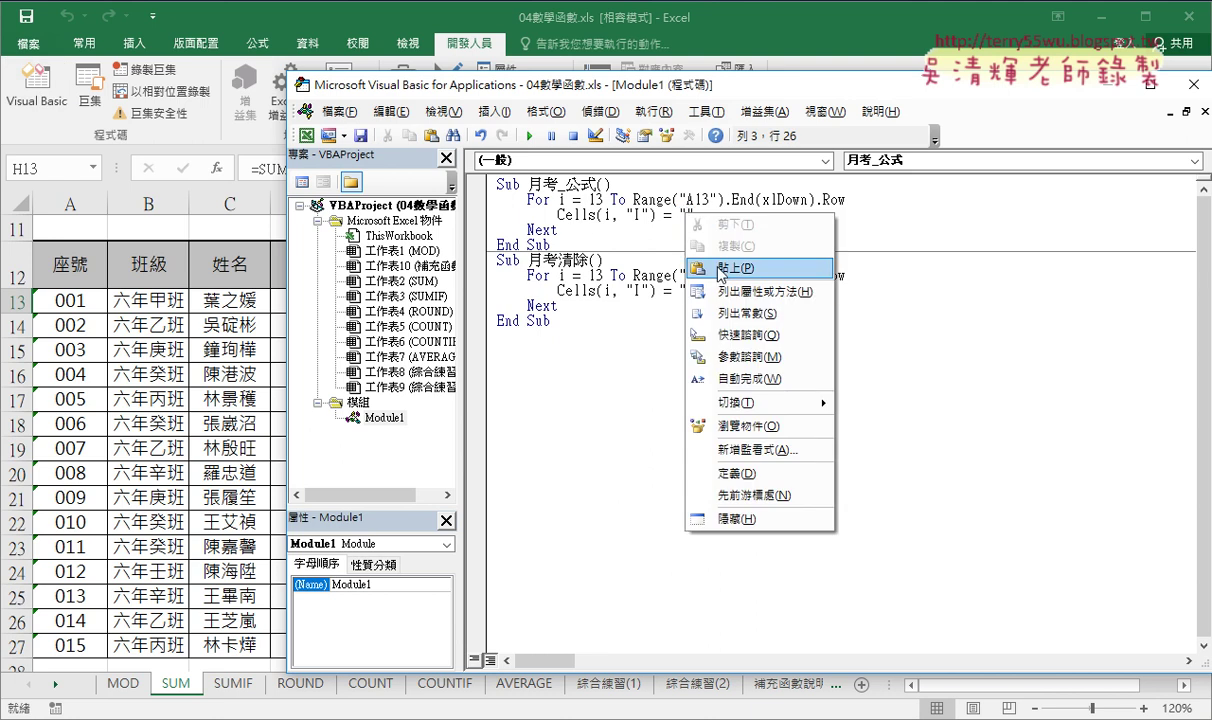
pyautogui.click(710, 269)
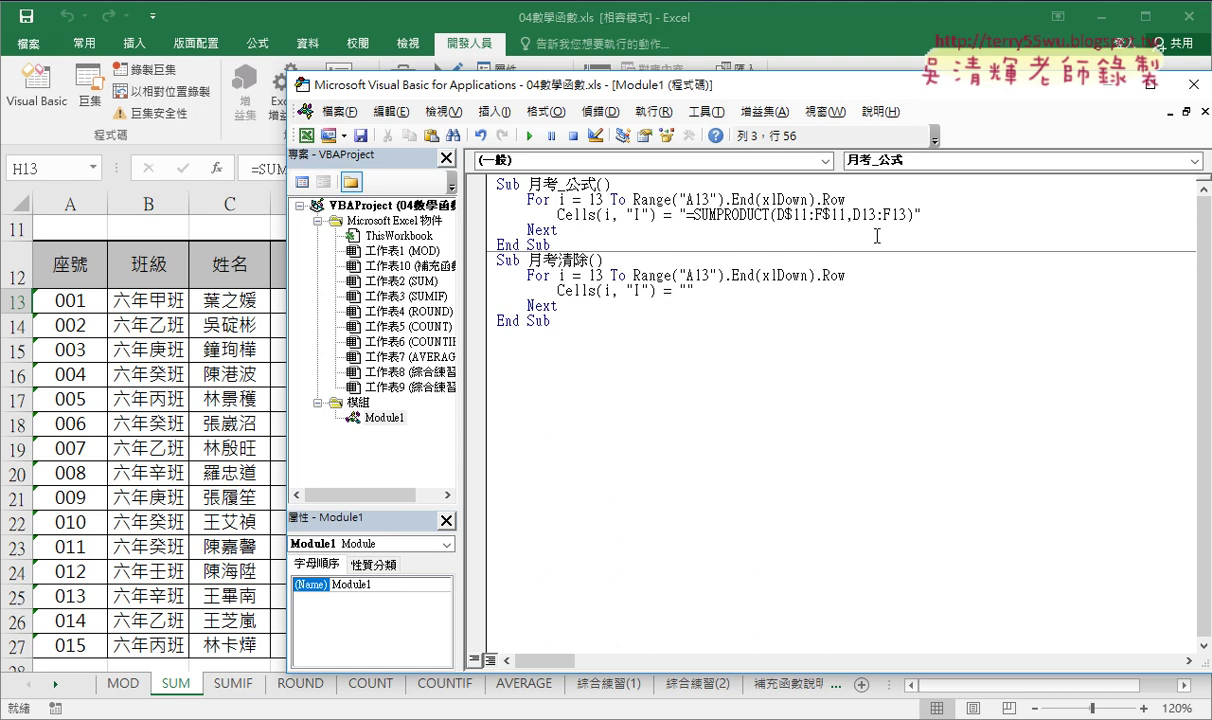
pyautogui.click(601, 199)
# Step: Replace the 13 in D13 with " & i & " in the SUMPRODUCT string
pyautogui.doubleClick(596, 199)
pyautogui.doubleClick(871, 214)
pyautogui.moveTo(869, 214); pyautogui.dragTo(856, 214)
pyautogui.write('""')
pyautogui.press('Left')
pyautogui.write('&')
pyautogui.write('i')
pyautogui.press('BackSpace')
pyautogui.press('BackSpace')
pyautogui.write('& i &')
# Step: Copy the " & i & " joiner and paste it over the 13 in F13
pyautogui.moveTo(861, 215); pyautogui.dragTo(928, 216)
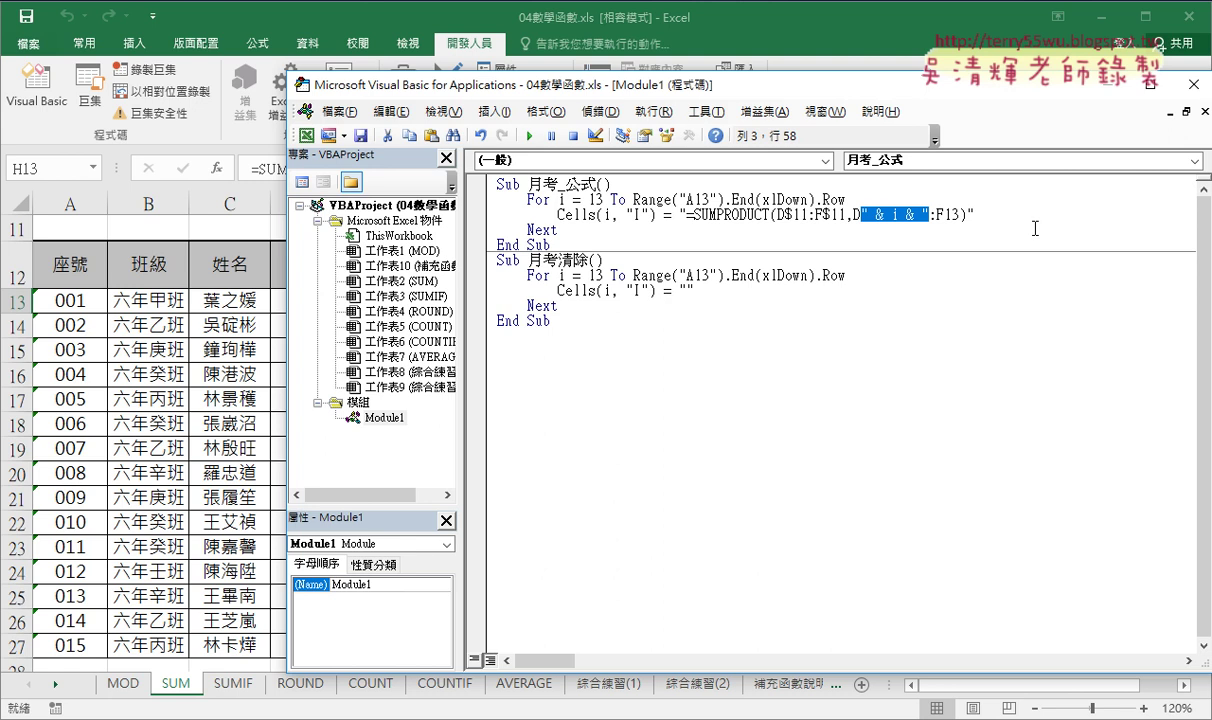
pyautogui.rightClick(849, 208)
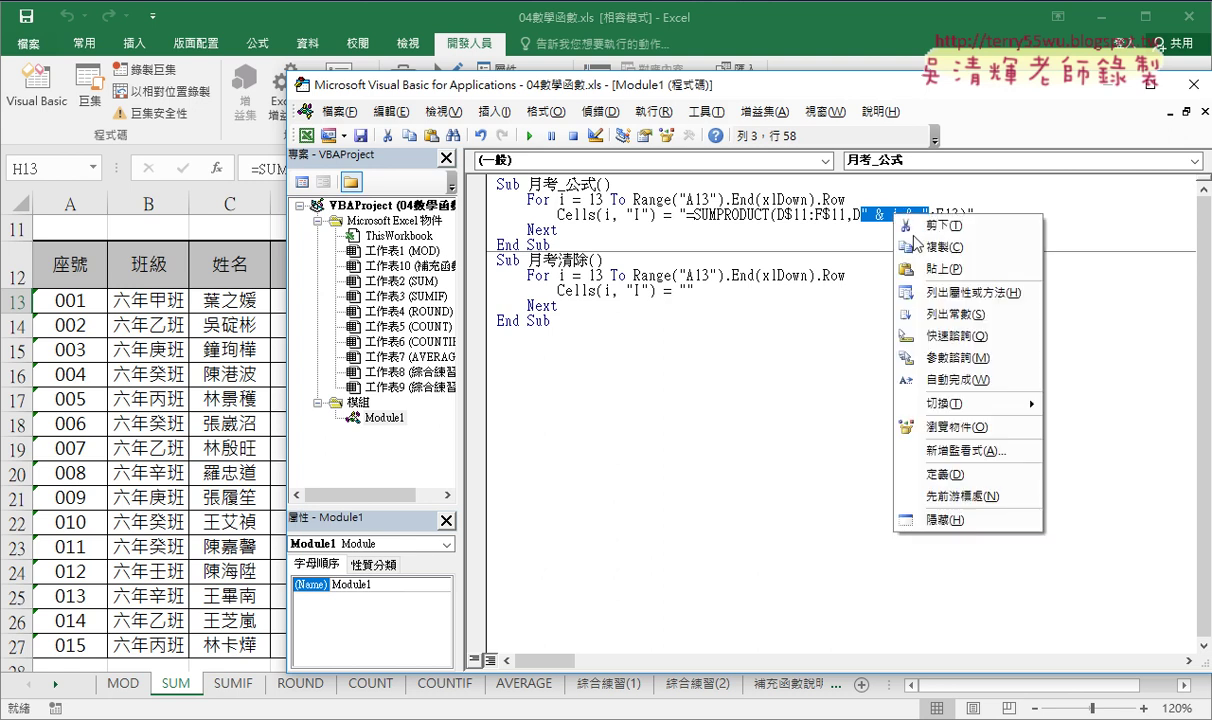
pyautogui.click(870, 236)
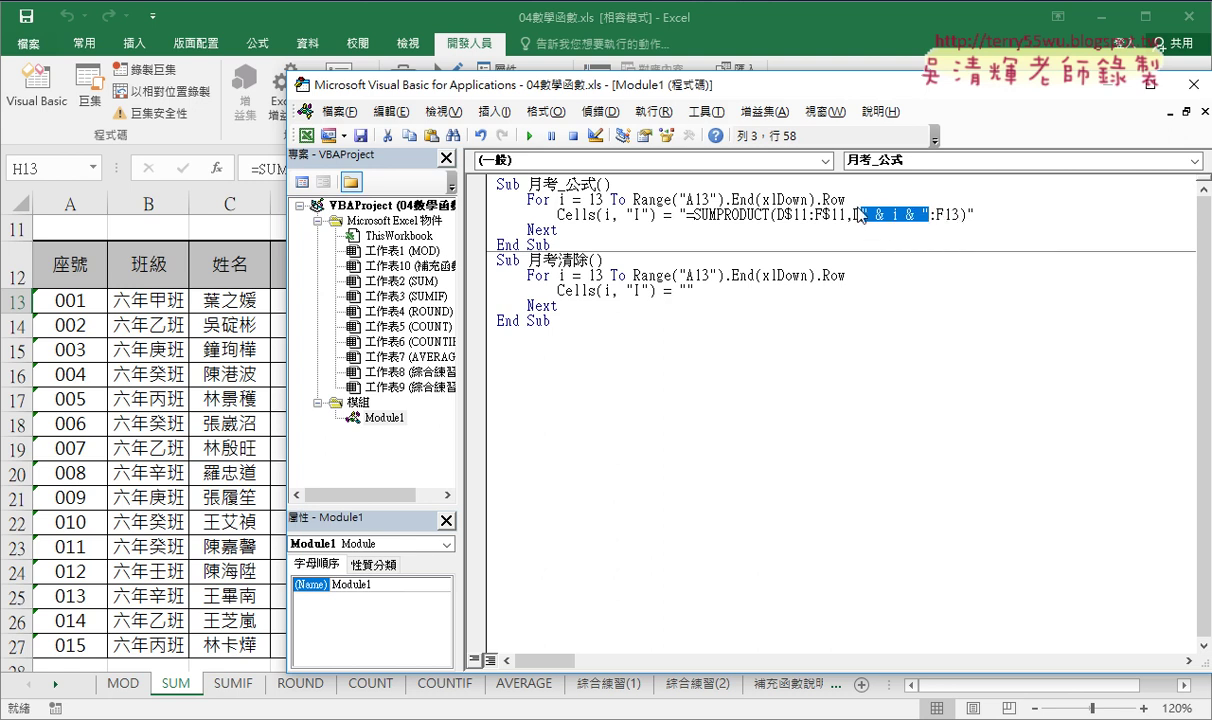
pyautogui.moveTo(959, 213); pyautogui.dragTo(945, 213)
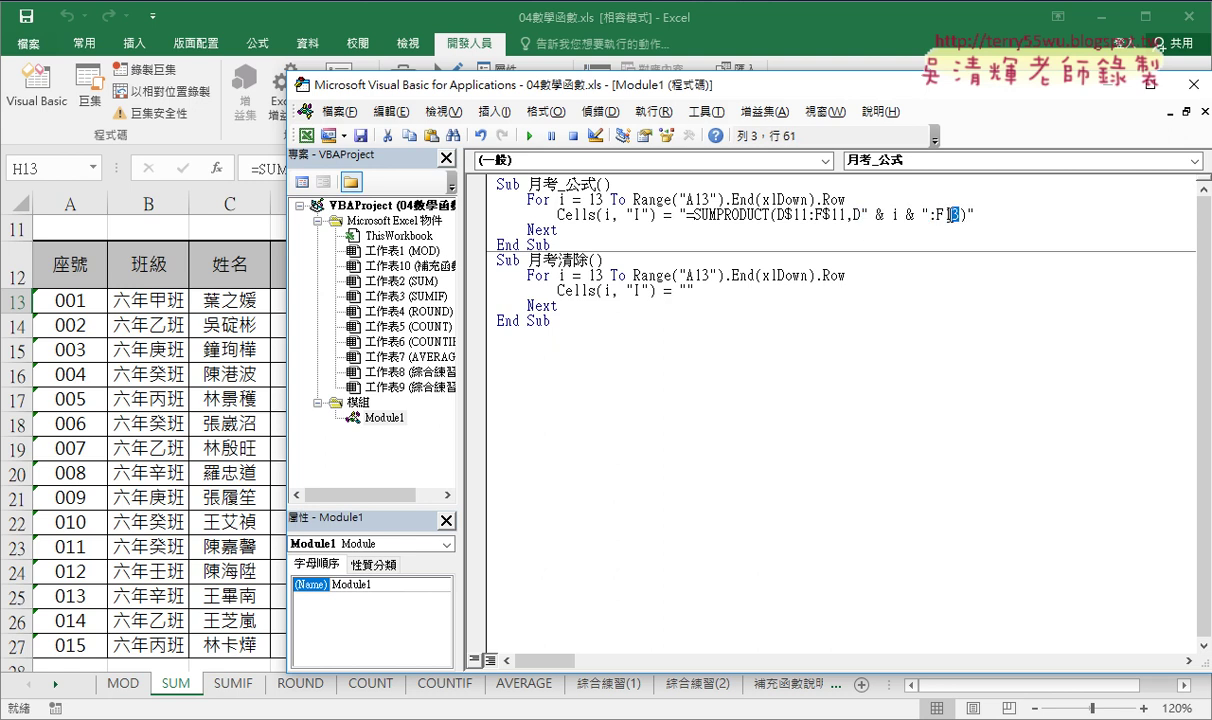
pyautogui.rightClick(951, 214)
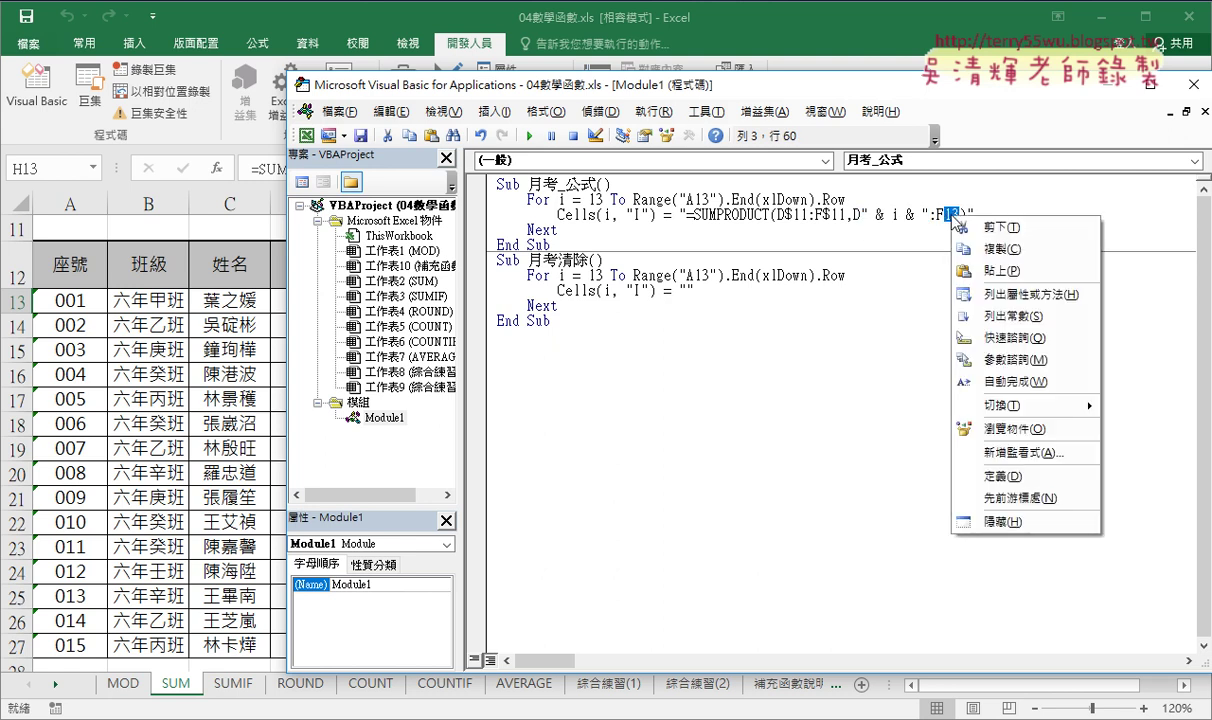
pyautogui.click(980, 271)
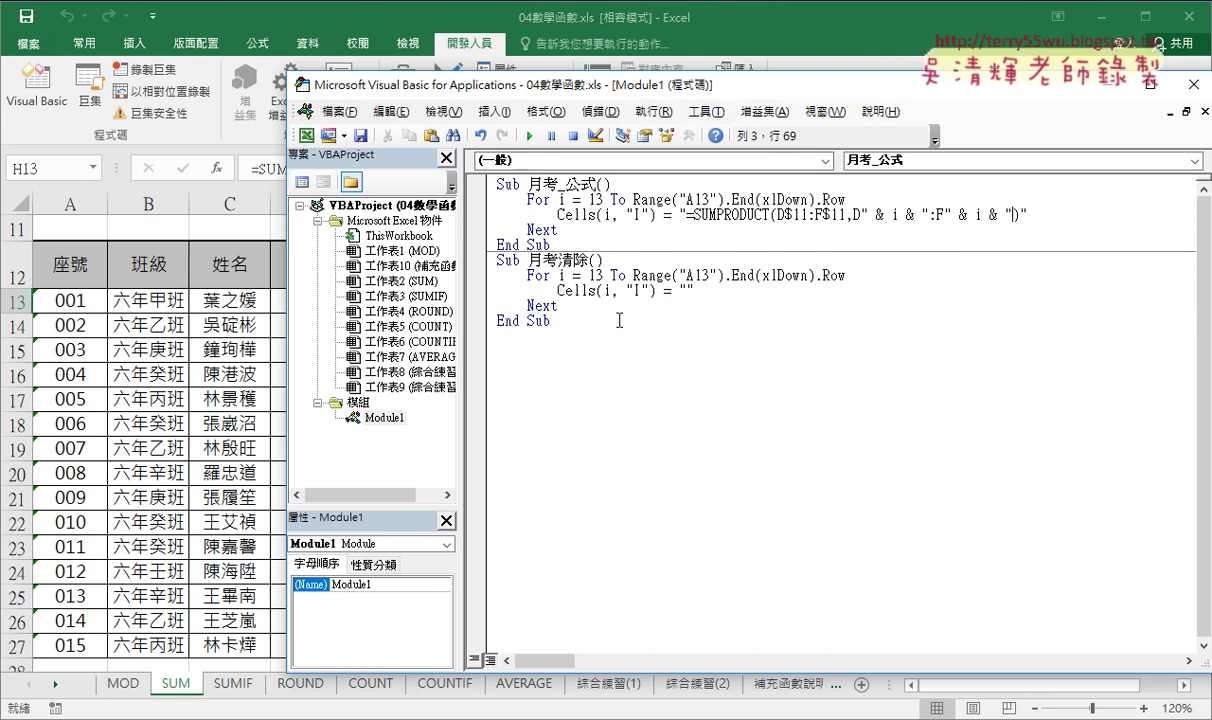
pyautogui.moveTo(687, 88)
pyautogui.mouseDown()
pyautogui.moveTo(1187, 88)
pyautogui.moveTo(595, 88)
pyautogui.mouseUp()
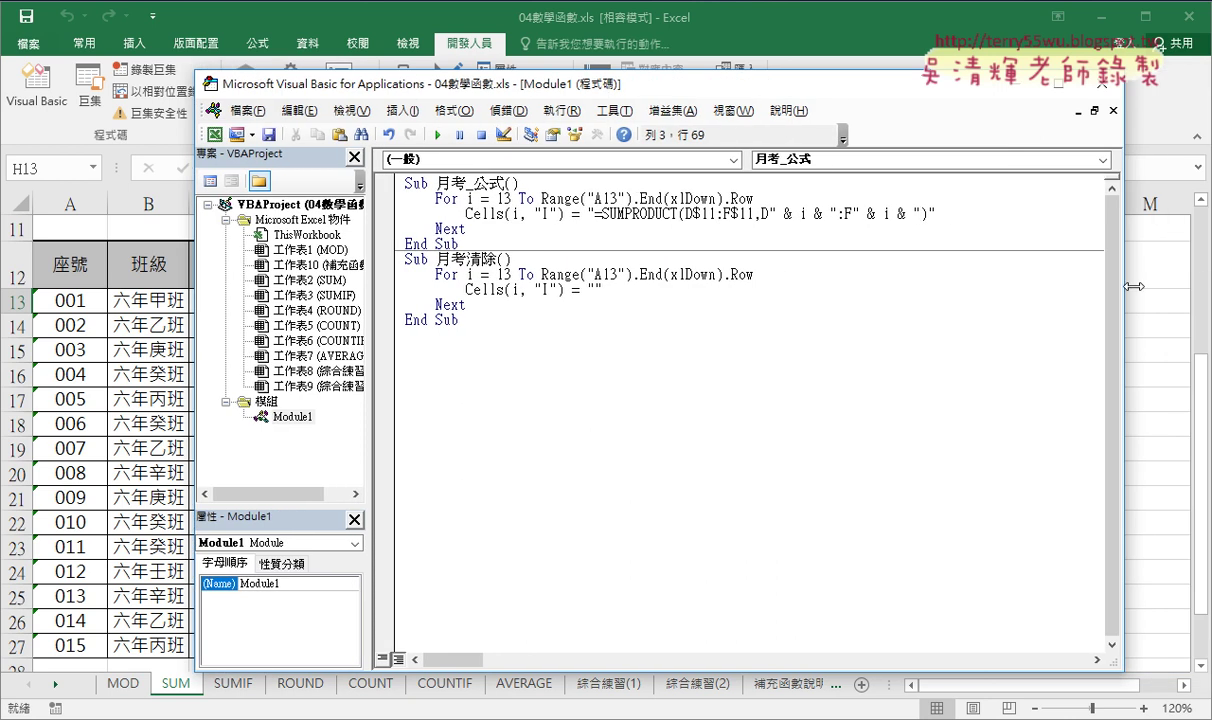
# Step: Run 月考清除 to empty column I, then run 月考_公式 to refill it with totals like 84.4
pyautogui.moveTo(1133, 286); pyautogui.dragTo(965, 286)
pyautogui.moveTo(606, 86); pyautogui.dragTo(326, 96)
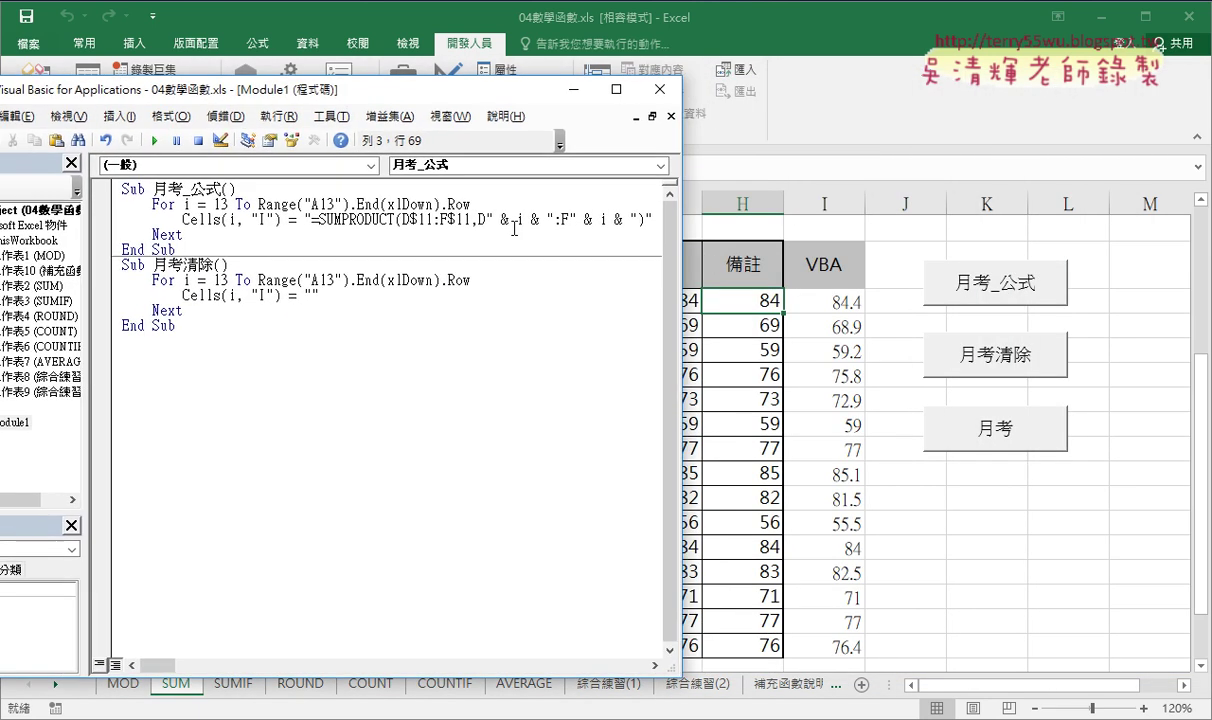
pyautogui.click(291, 275)
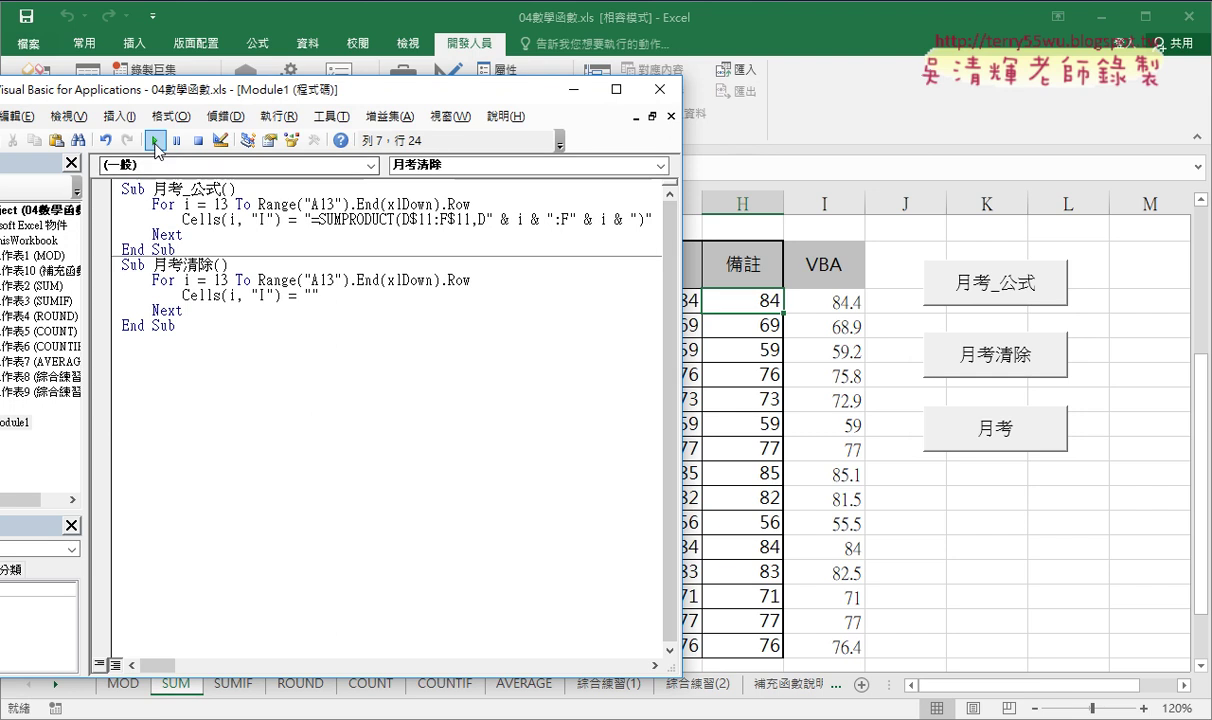
pyautogui.click(155, 141)
pyautogui.click(214, 219)
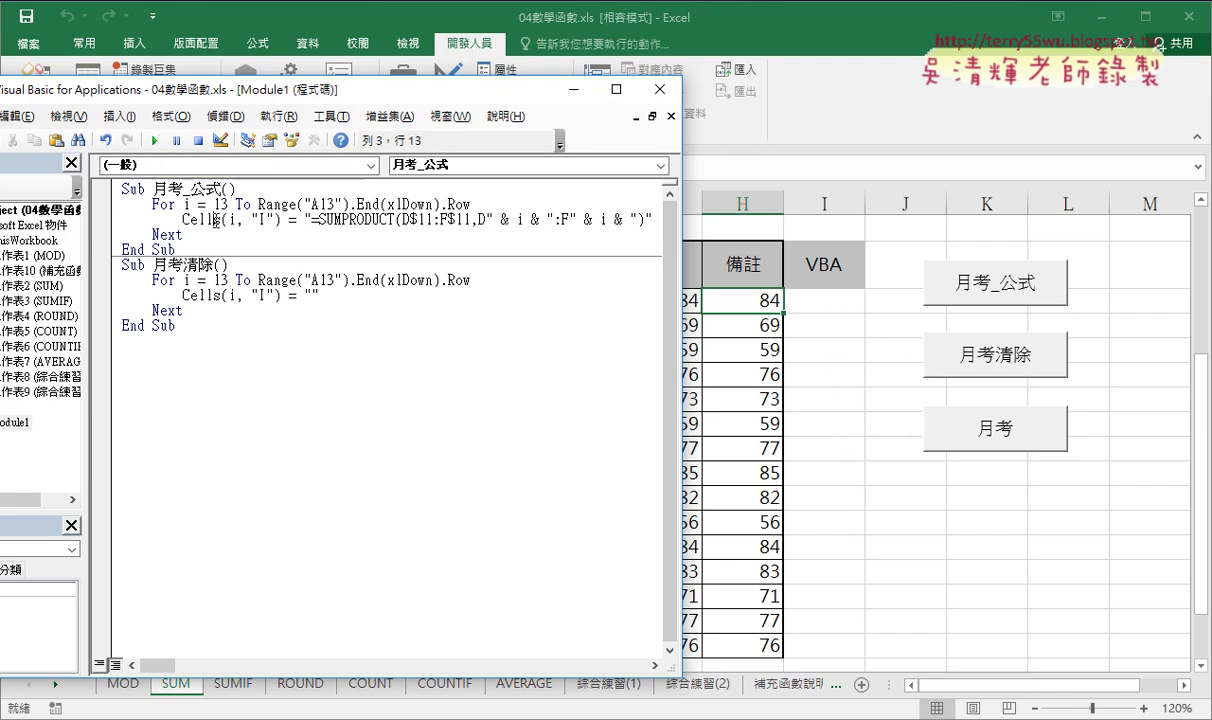
pyautogui.click(155, 141)
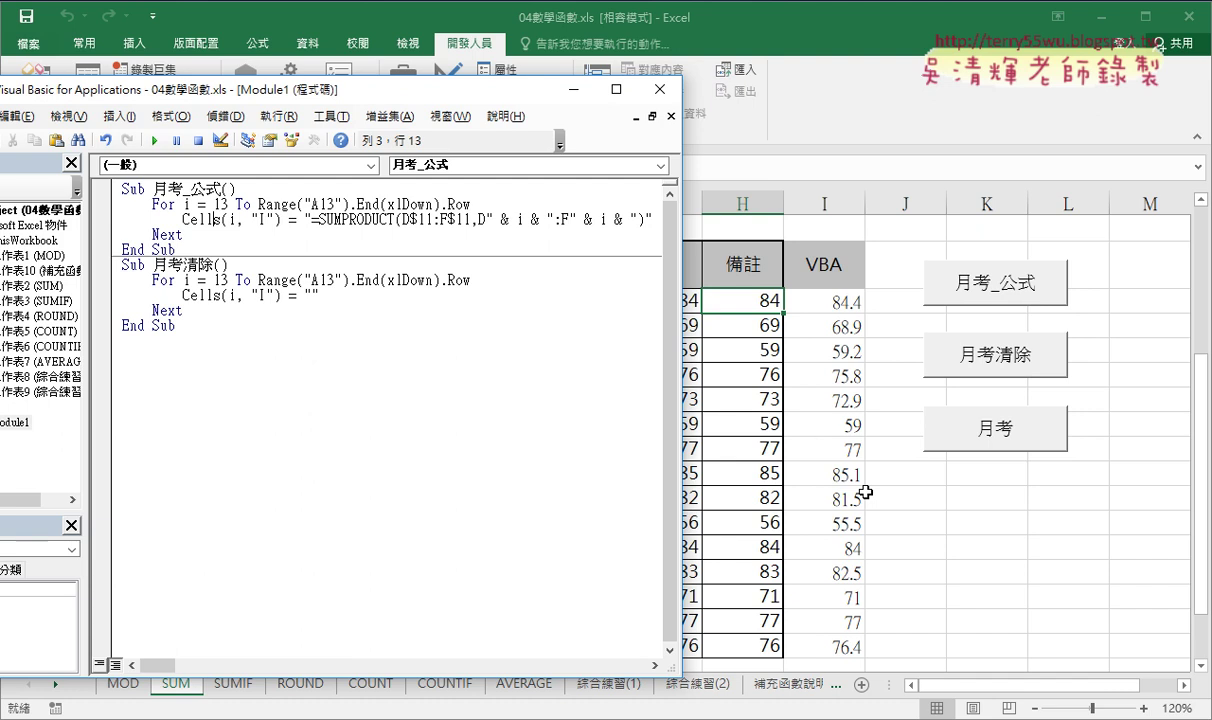
pyautogui.click(853, 322)
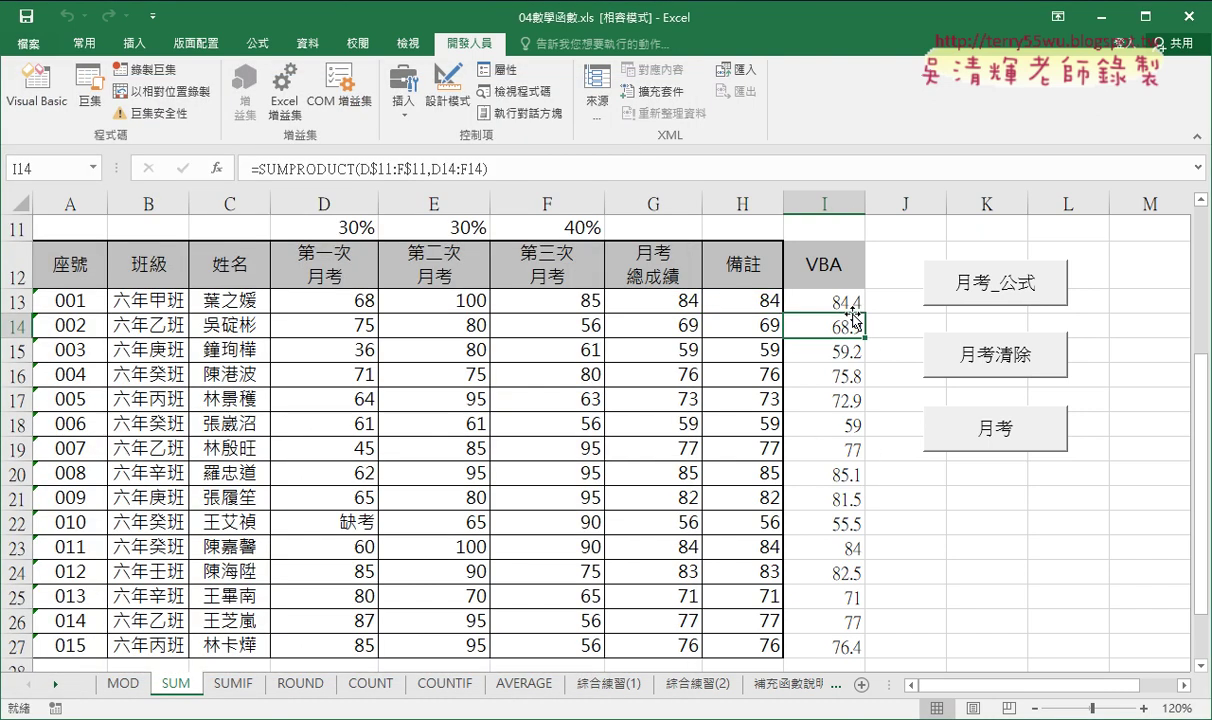
pyautogui.click(848, 300)
pyautogui.rightClick(850, 292)
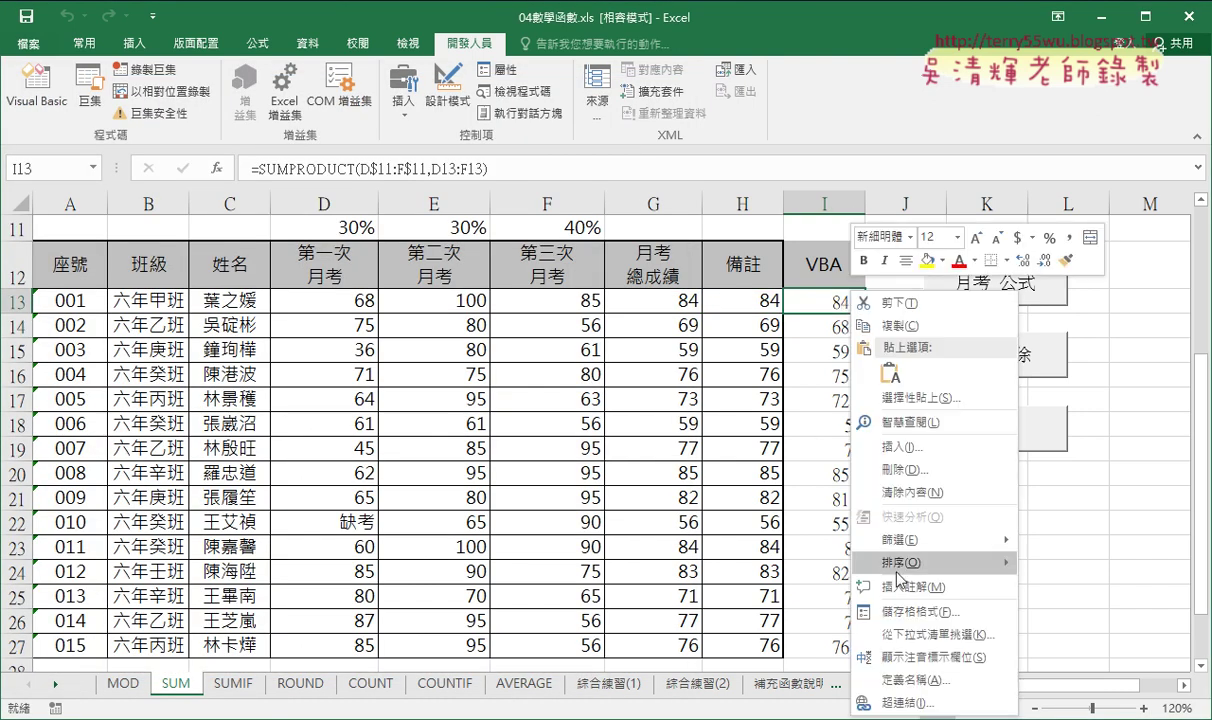
pyautogui.click(86, 46)
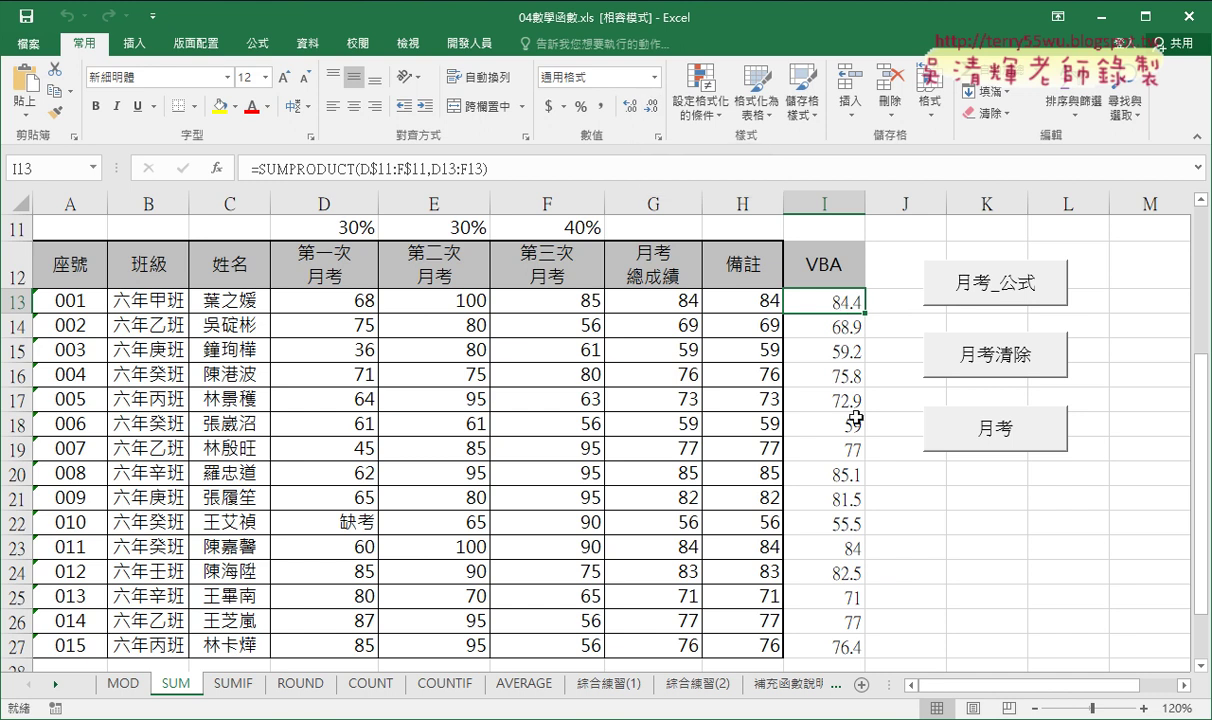
pyautogui.rightClick(840, 302)
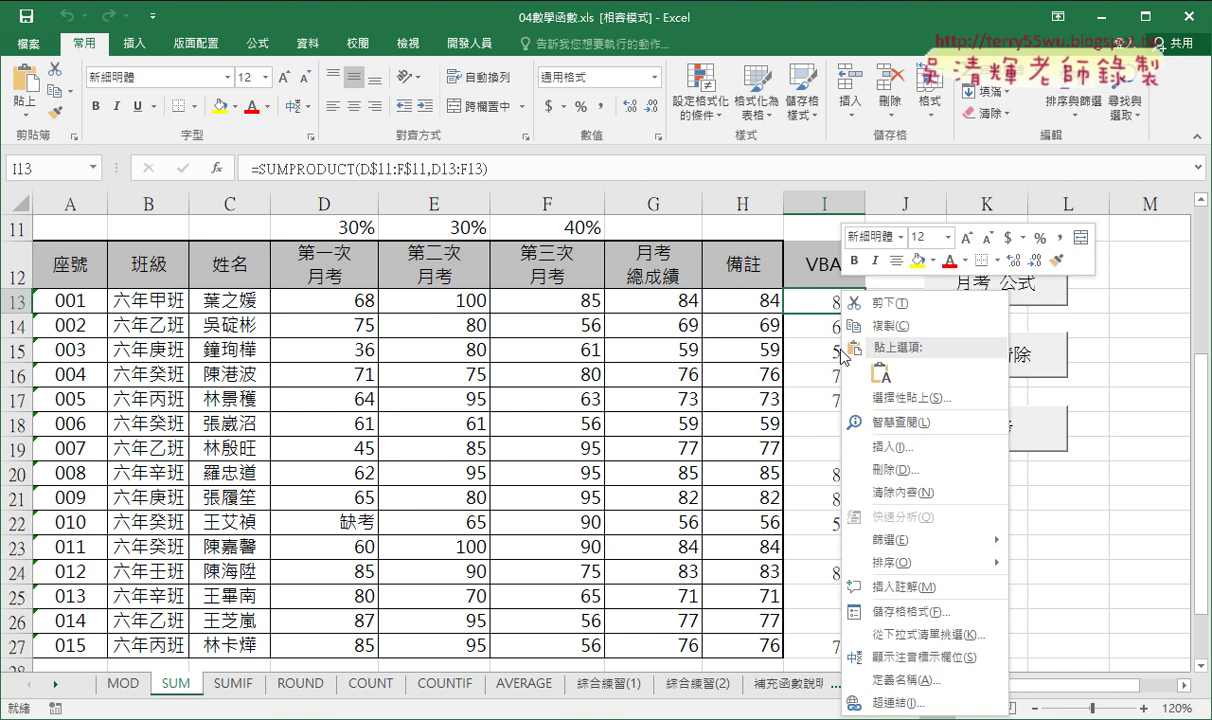
pyautogui.click(890, 612)
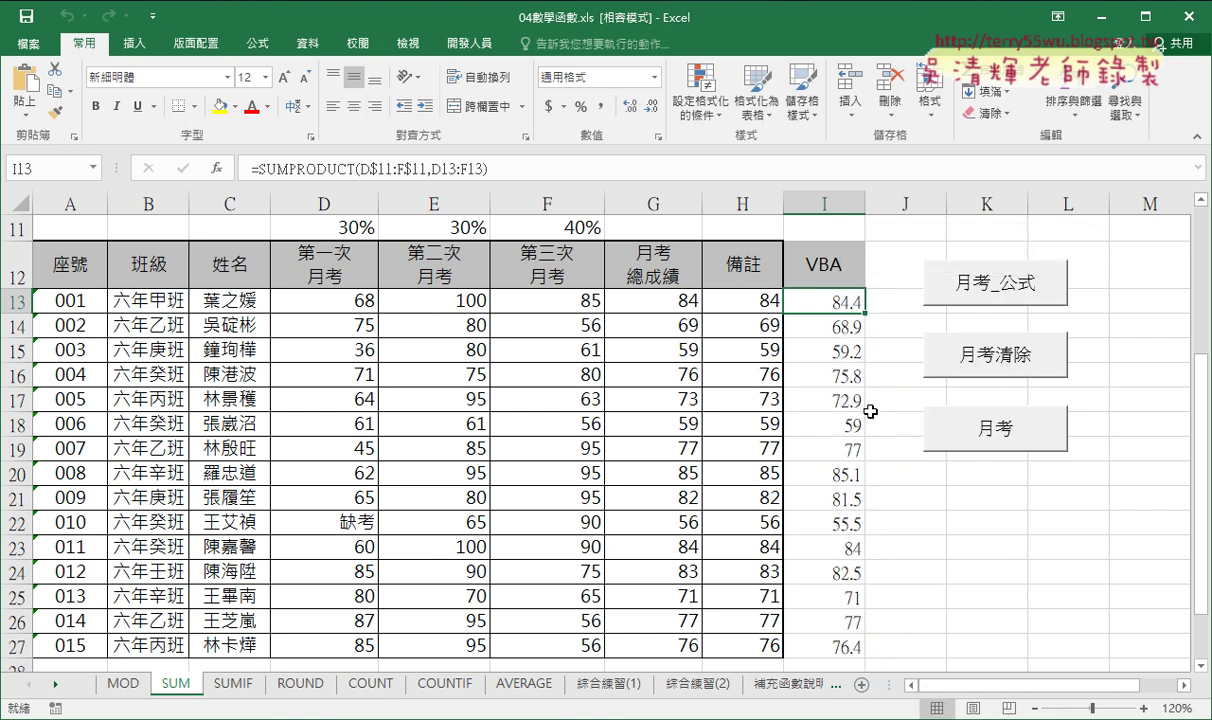
pyautogui.click(651, 461)
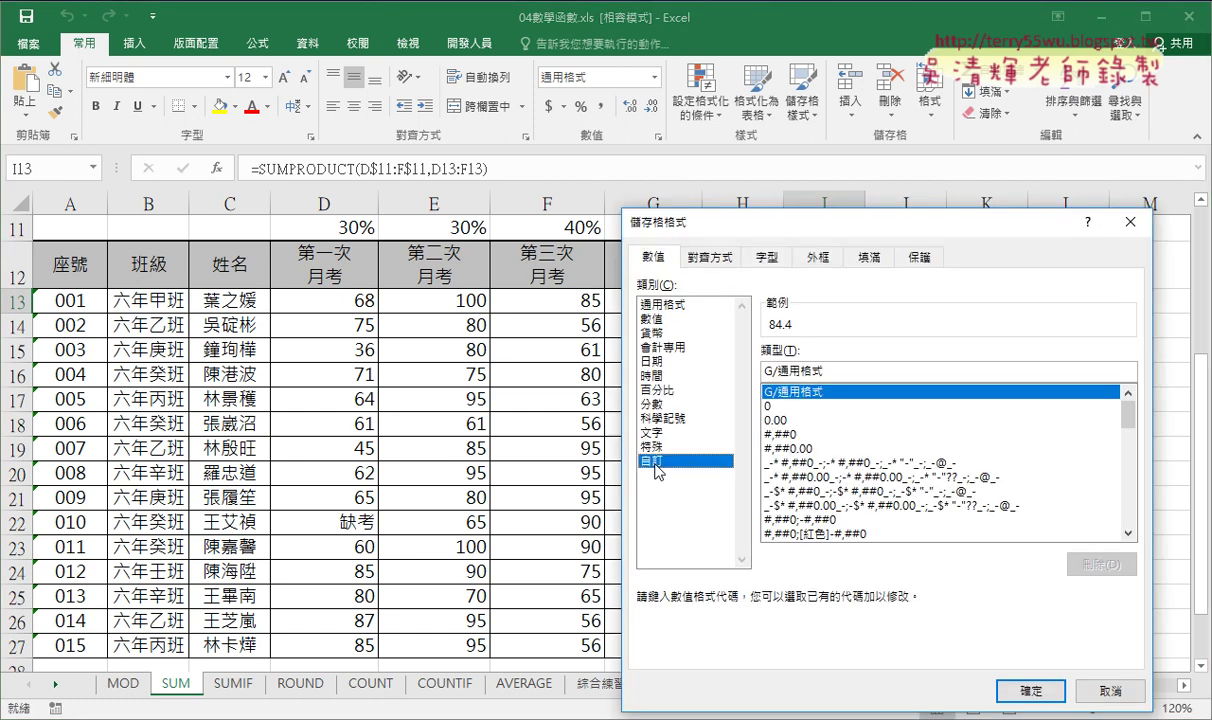
pyautogui.click(769, 406)
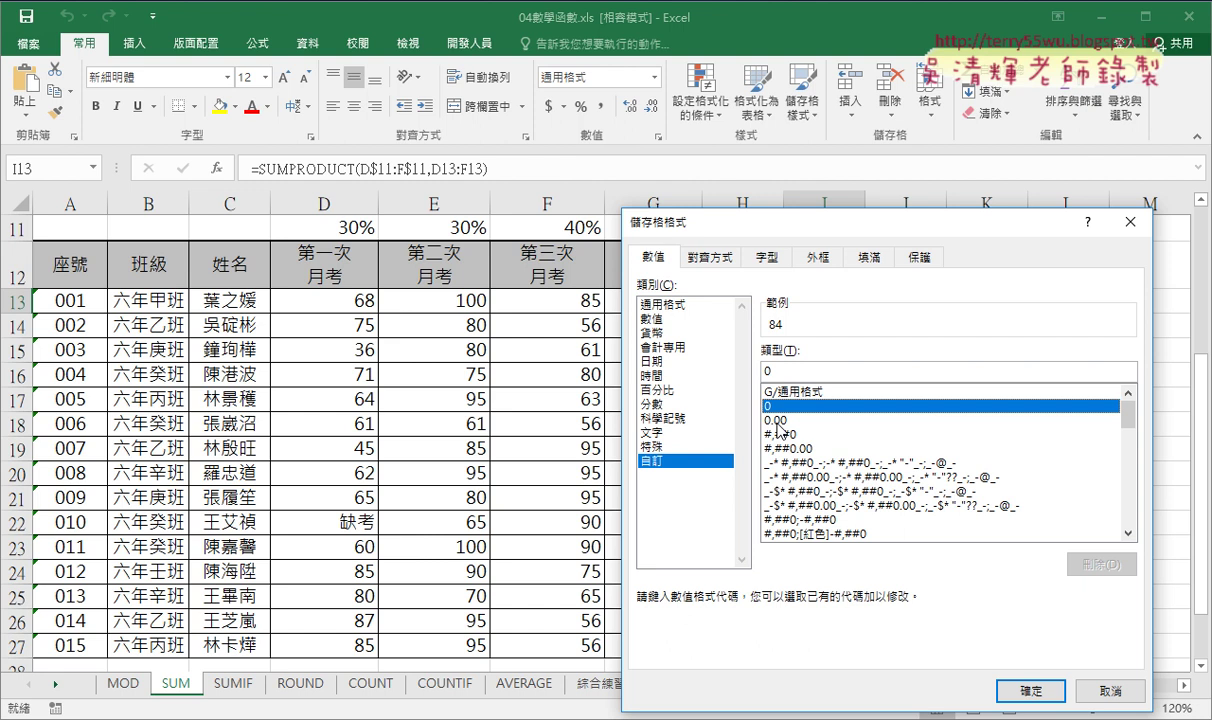
pyautogui.click(777, 422)
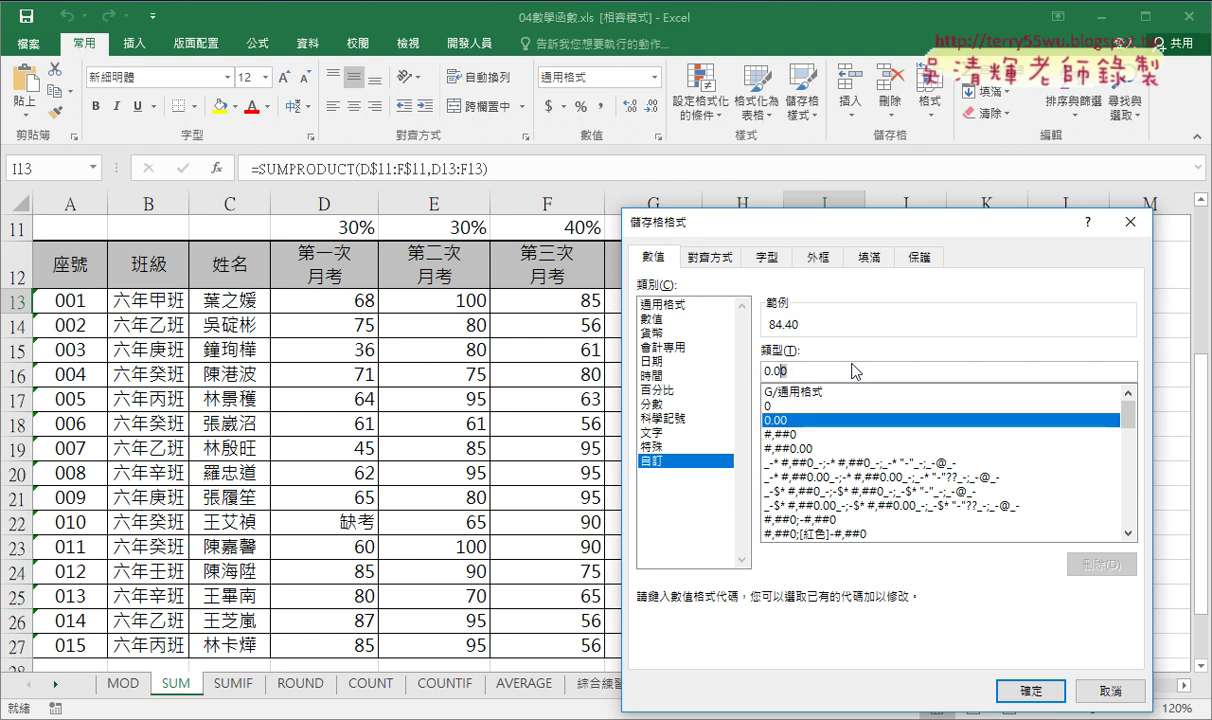
pyautogui.press('BackSpace')
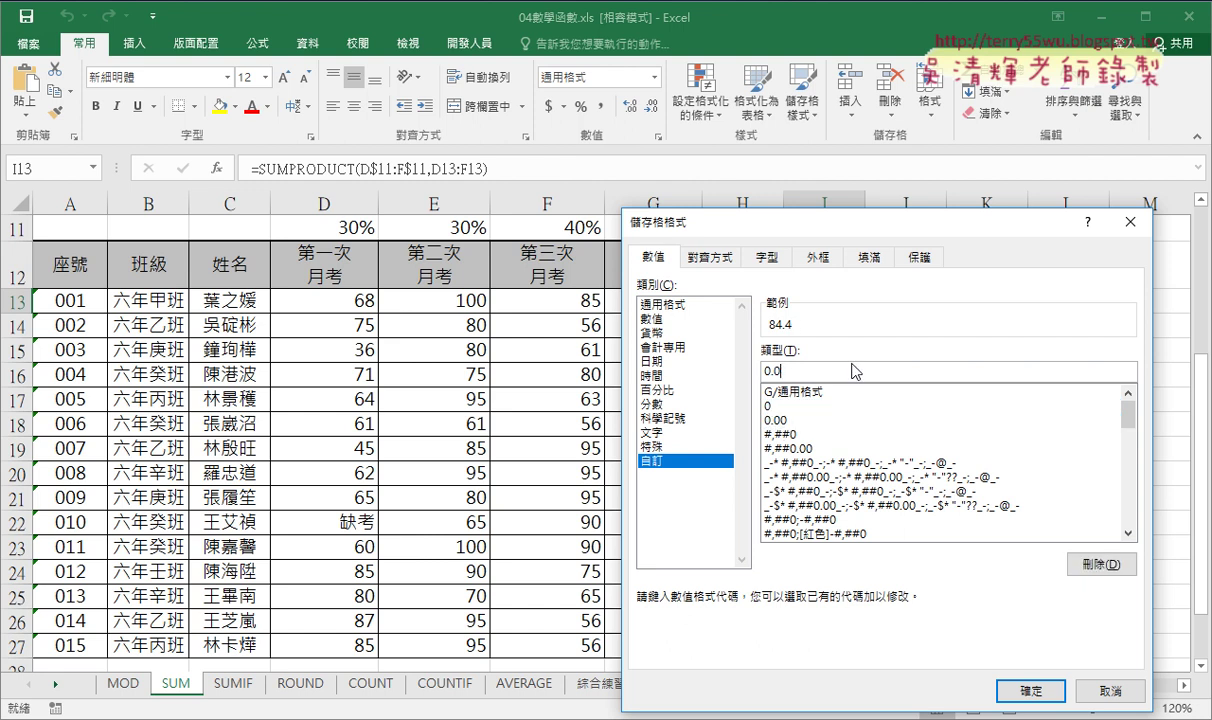
pyautogui.write('0')
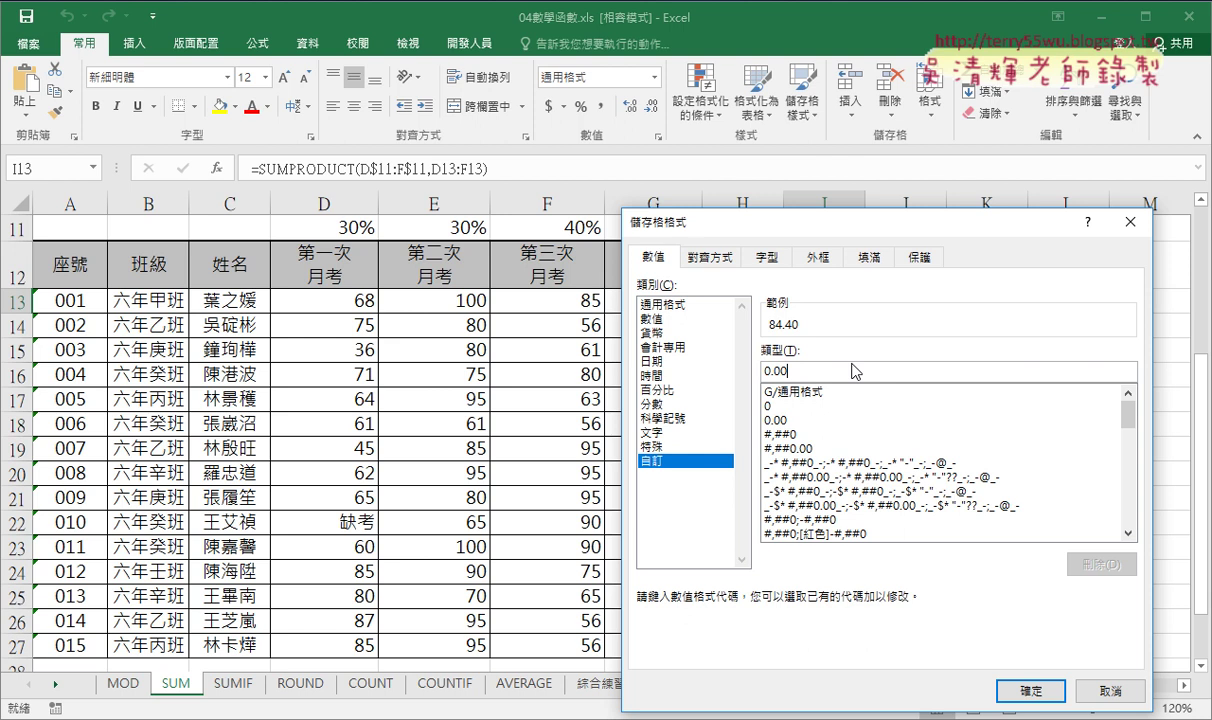
pyautogui.press('BackSpace')
pyautogui.press('BackSpace')
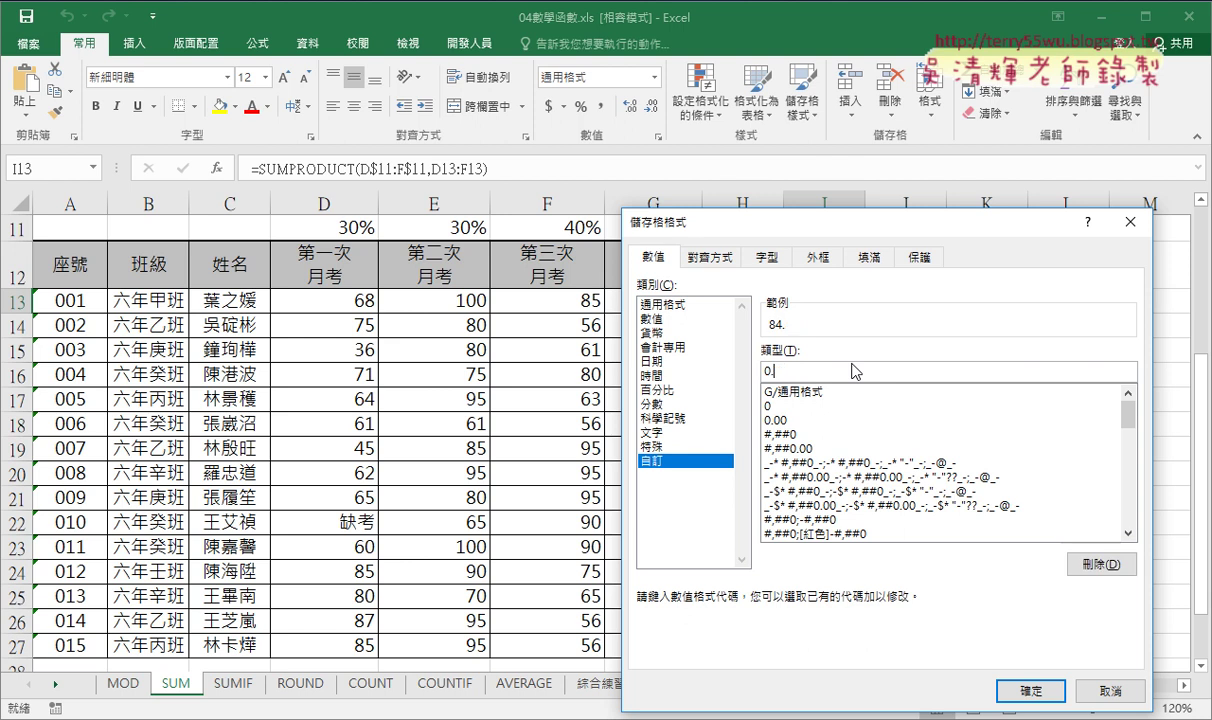
pyautogui.press('BackSpace')
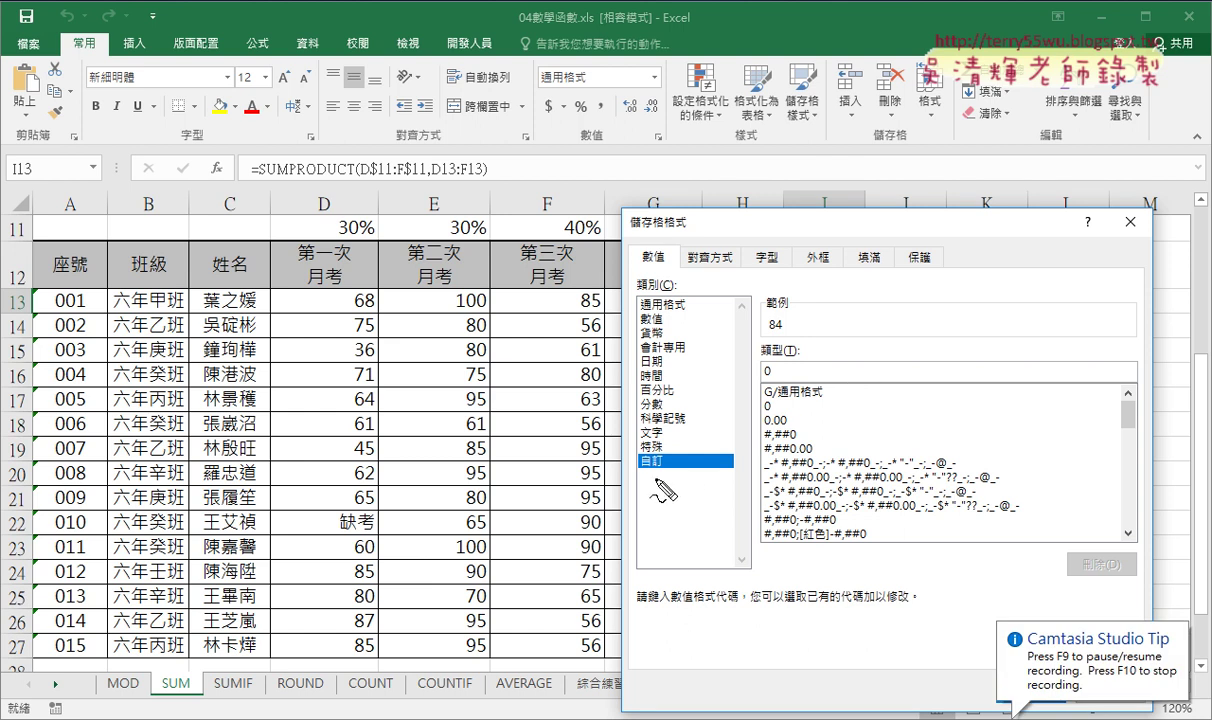
pyautogui.moveTo(655, 444); pyautogui.dragTo(650, 442)
pyautogui.moveTo(775, 366); pyautogui.dragTo(768, 390)
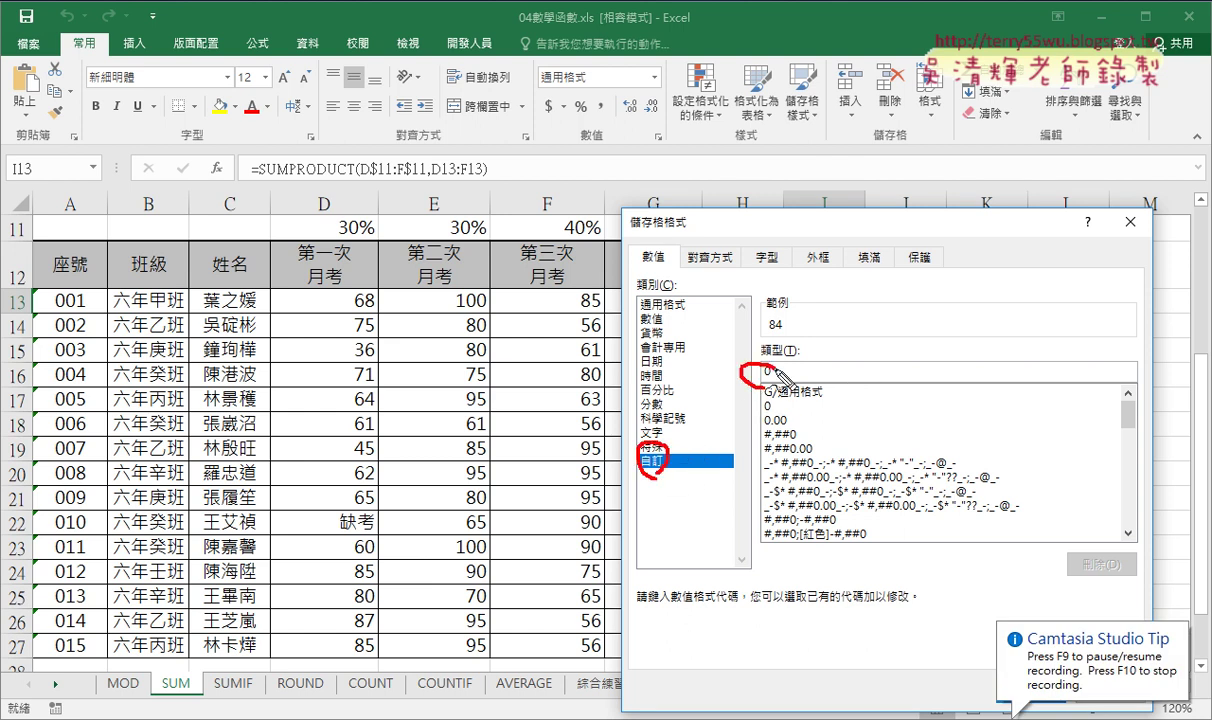
pyautogui.press('Escape')
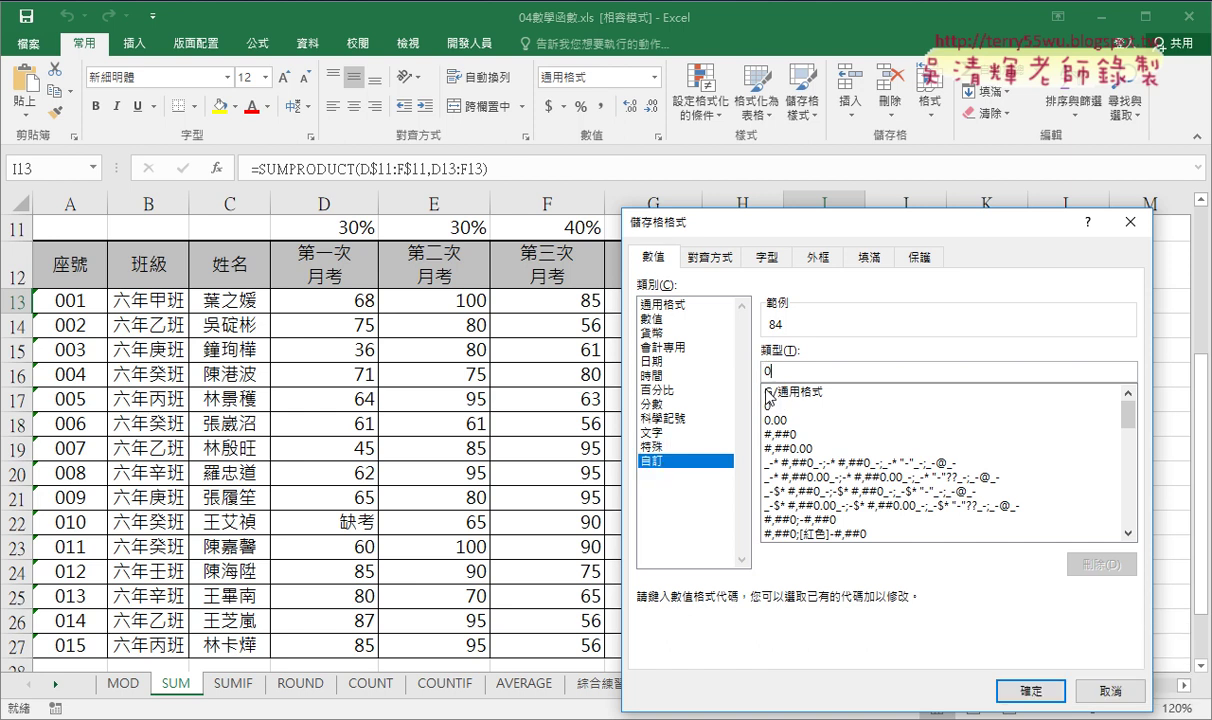
pyautogui.click(1030, 690)
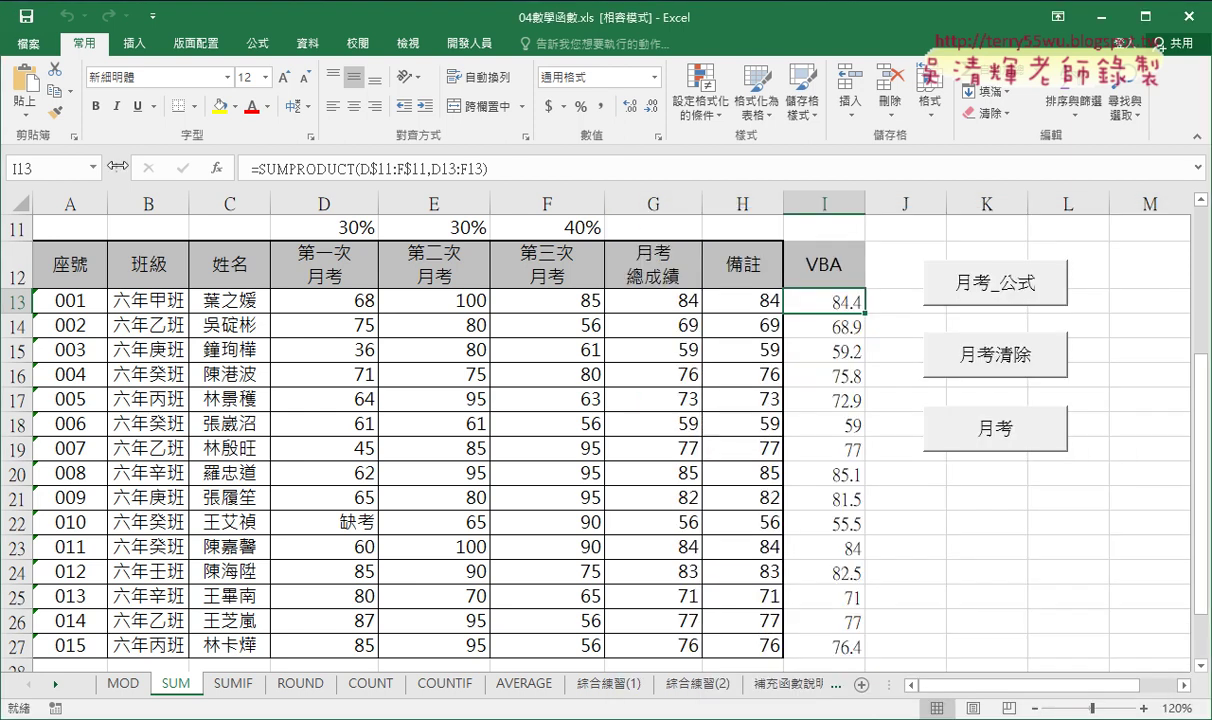
# Step: Open the VBA editor and insert a blank line after the SUMPRODUCT line
pyautogui.click(469, 43)
pyautogui.click(30, 85)
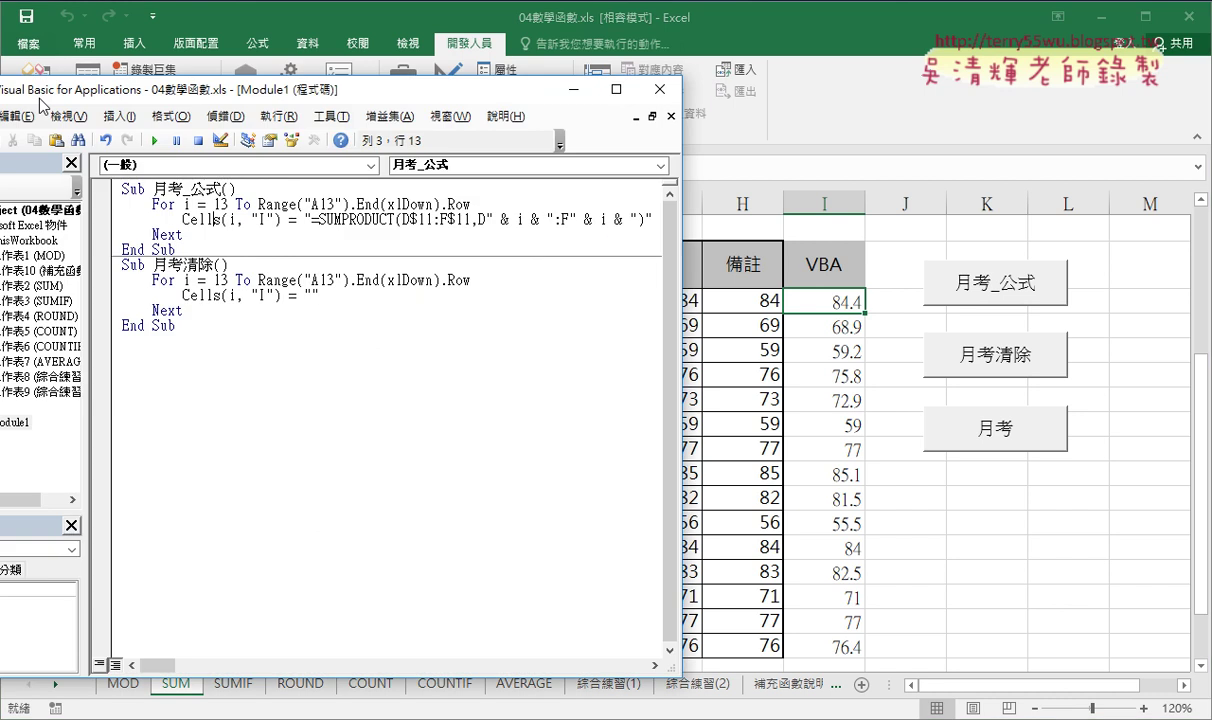
pyautogui.click(655, 219)
pyautogui.press('Return')
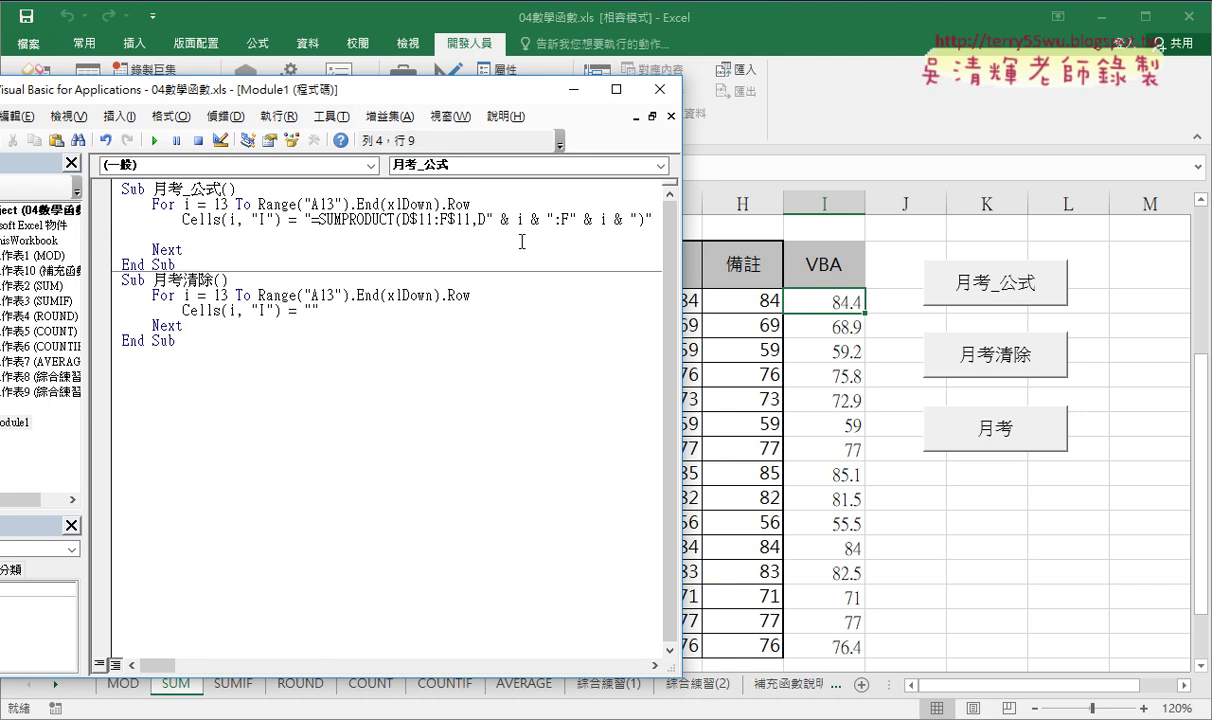
# Step: Write Cells(i, "I").NumberFormatLocal = "0" on the new line
pyautogui.click(212, 219)
pyautogui.doubleClick(212, 219)
pyautogui.moveTo(205, 219)
pyautogui.mouseDown()
pyautogui.moveTo(197, 240)
pyautogui.moveTo(184, 236)
pyautogui.mouseUp()
pyautogui.write('.')
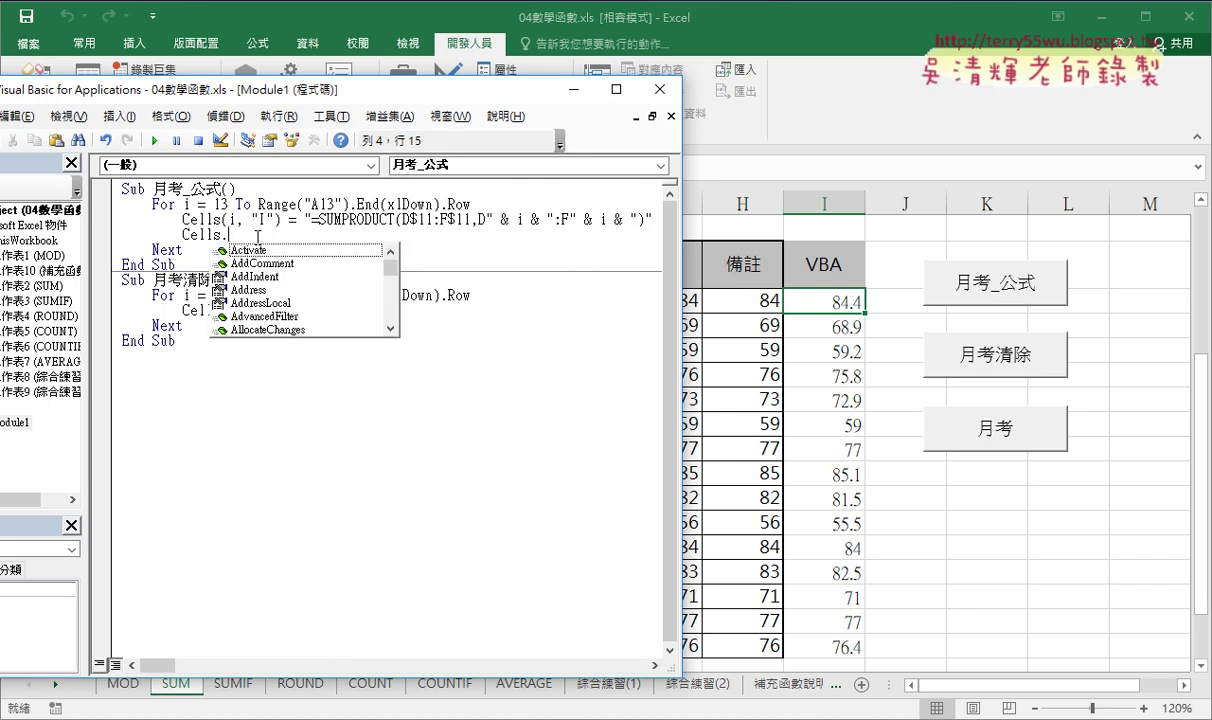
pyautogui.write('n')
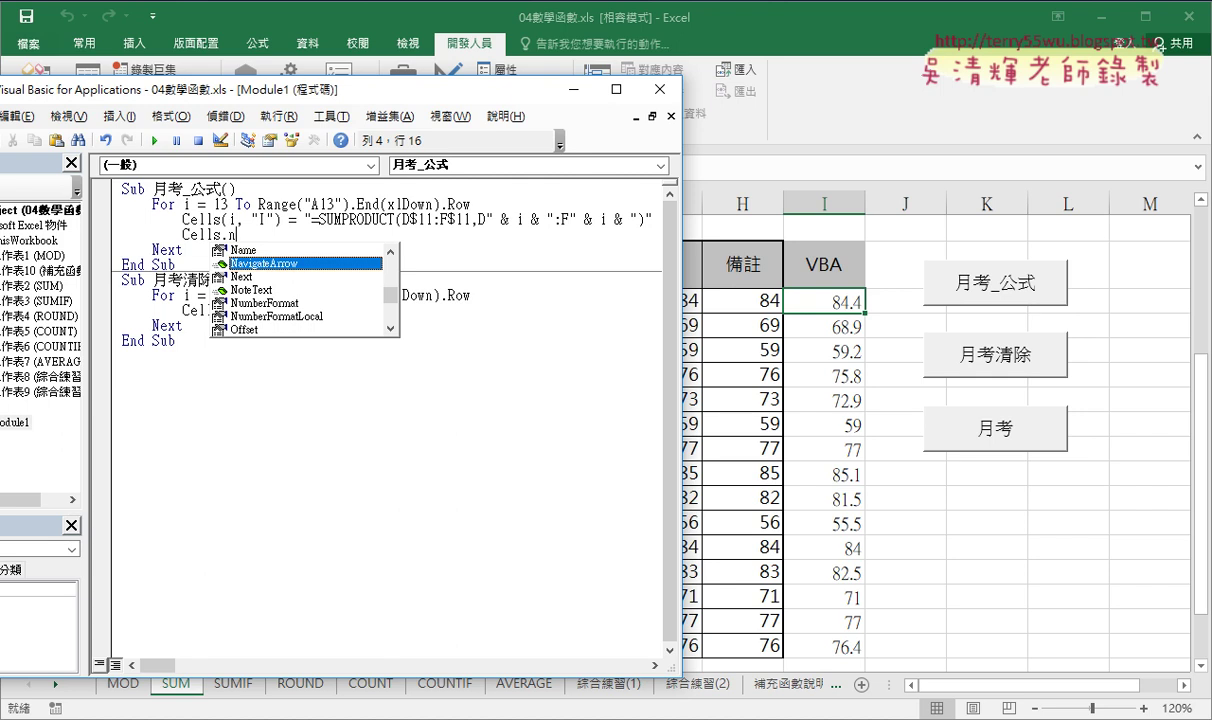
pyautogui.press('Down')
pyautogui.press('Down')
pyautogui.press('Down')
pyautogui.press('Down')
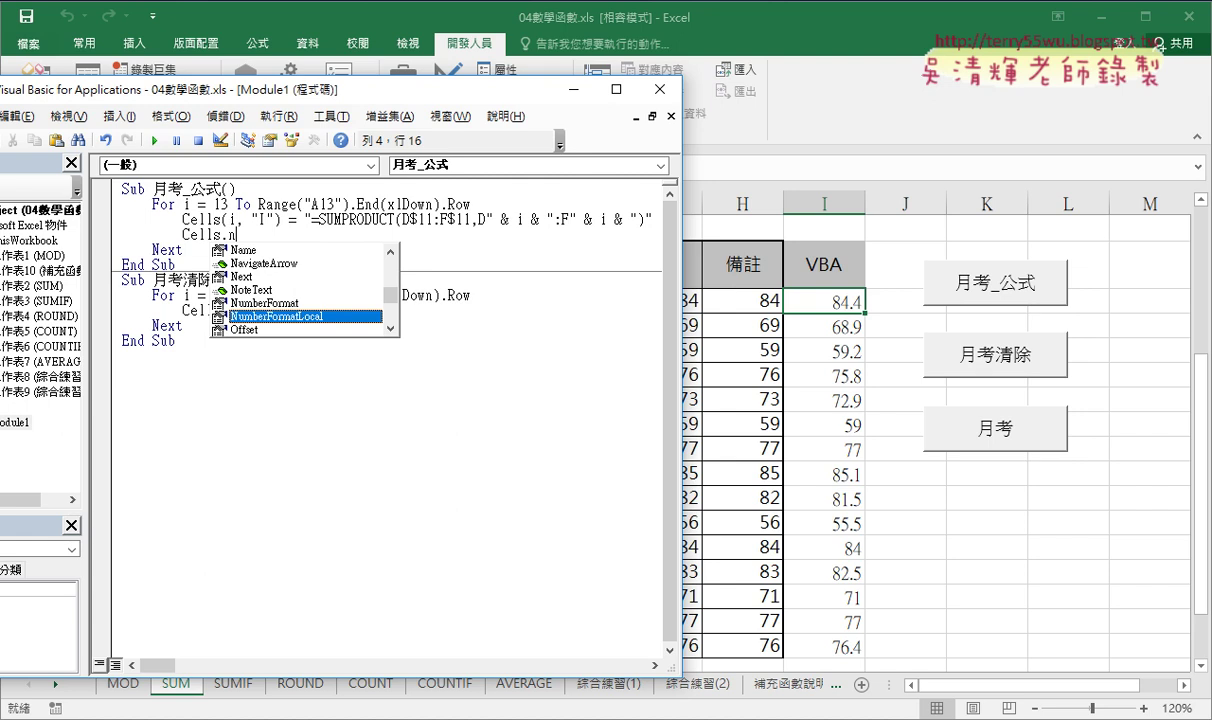
pyautogui.press('space')
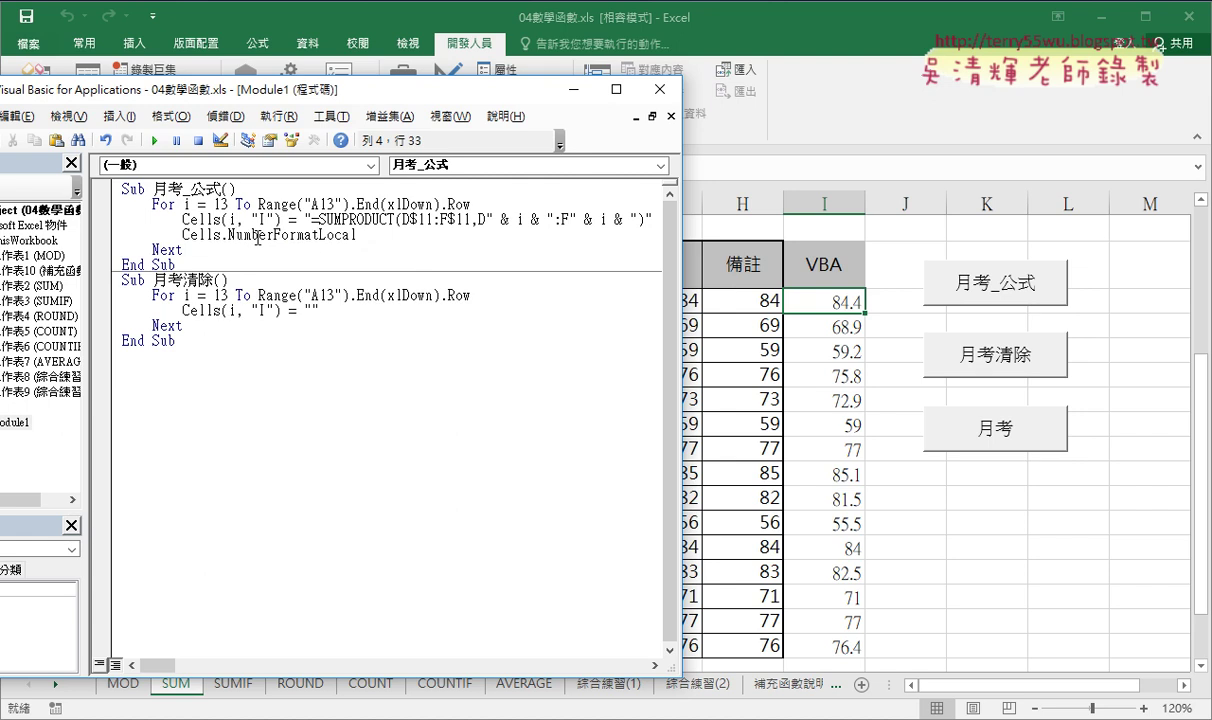
pyautogui.write('= "0')
pyautogui.moveTo(281, 219)
pyautogui.mouseDown()
pyautogui.moveTo(235, 219)
pyautogui.moveTo(222, 238)
pyautogui.mouseUp()
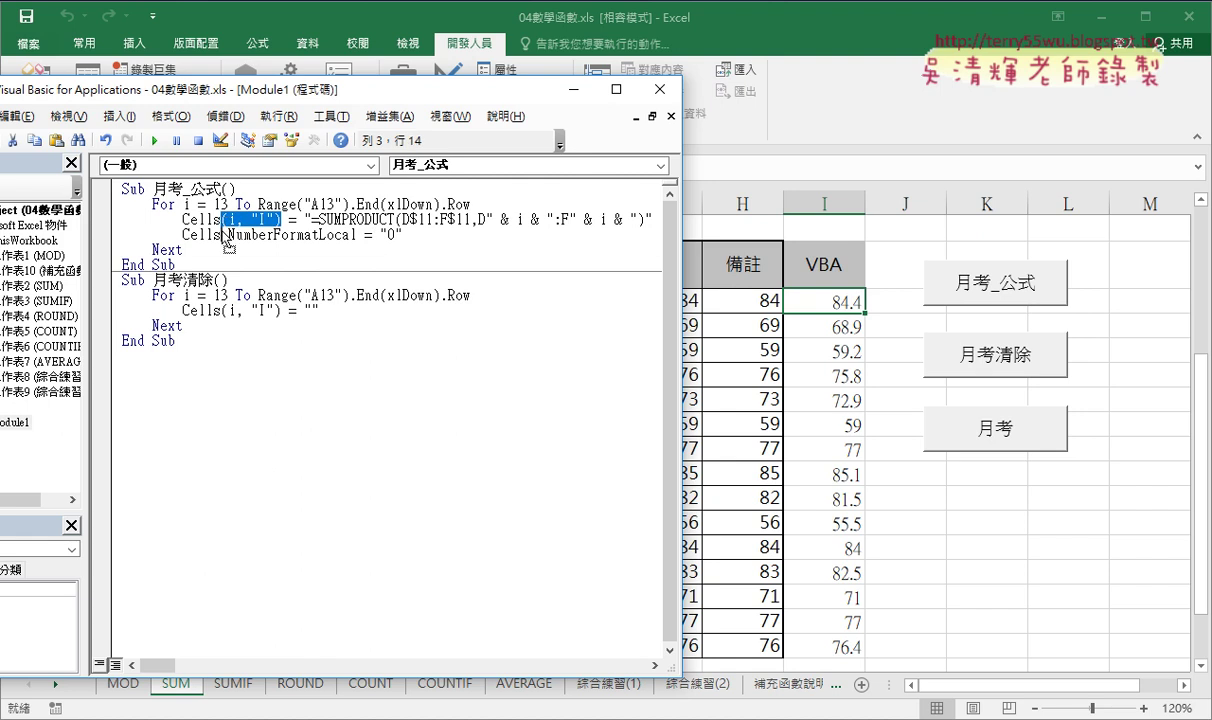
pyautogui.moveTo(224, 238); pyautogui.dragTo(222, 236)
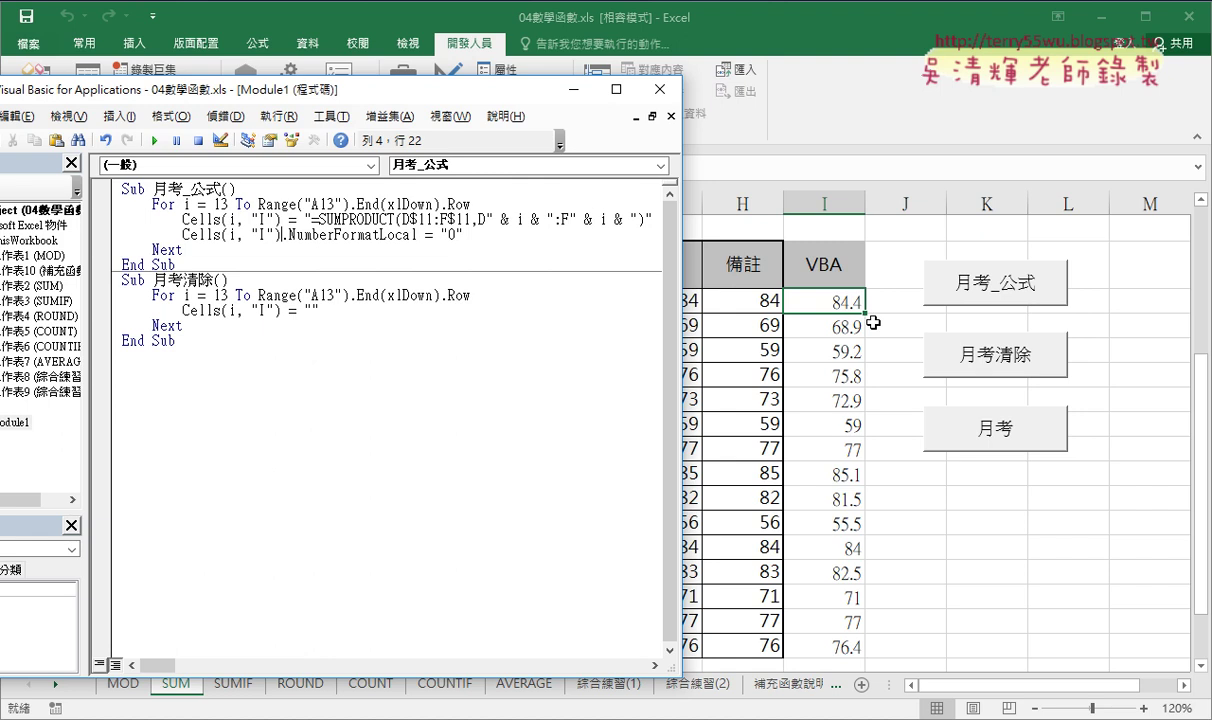
# Step: Run 月考清除 to empty column I
pyautogui.moveTo(462, 234); pyautogui.dragTo(184, 234)
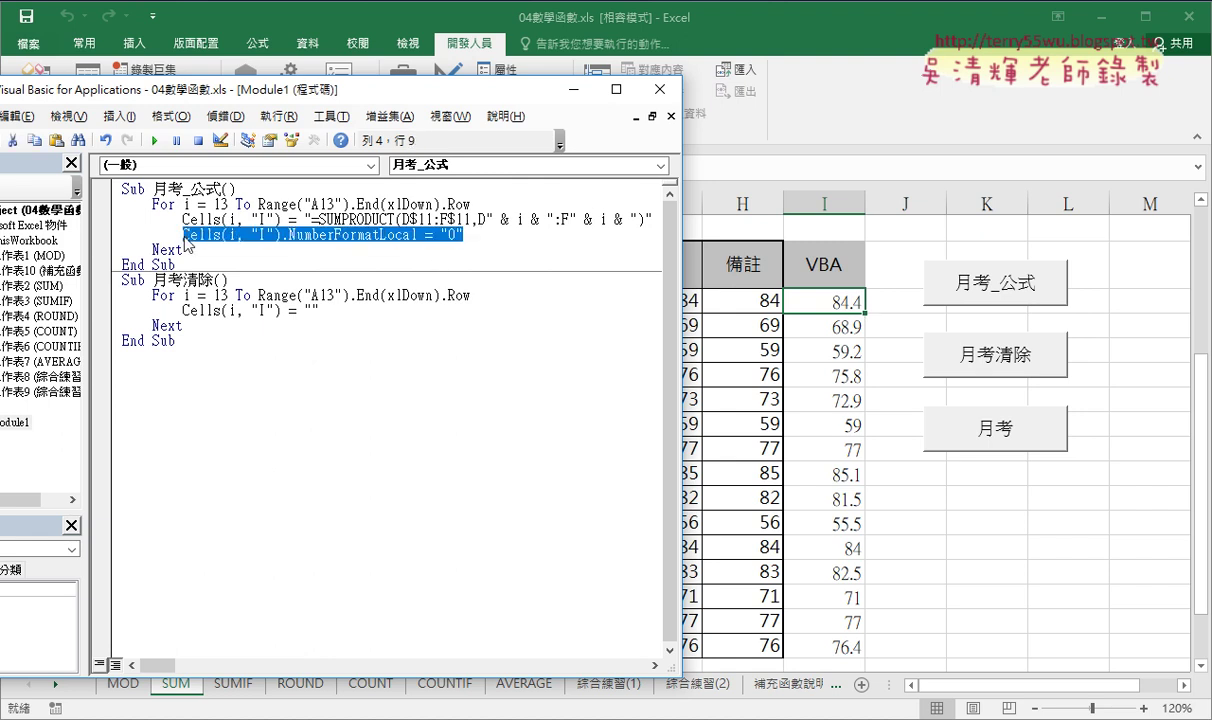
pyautogui.click(189, 218)
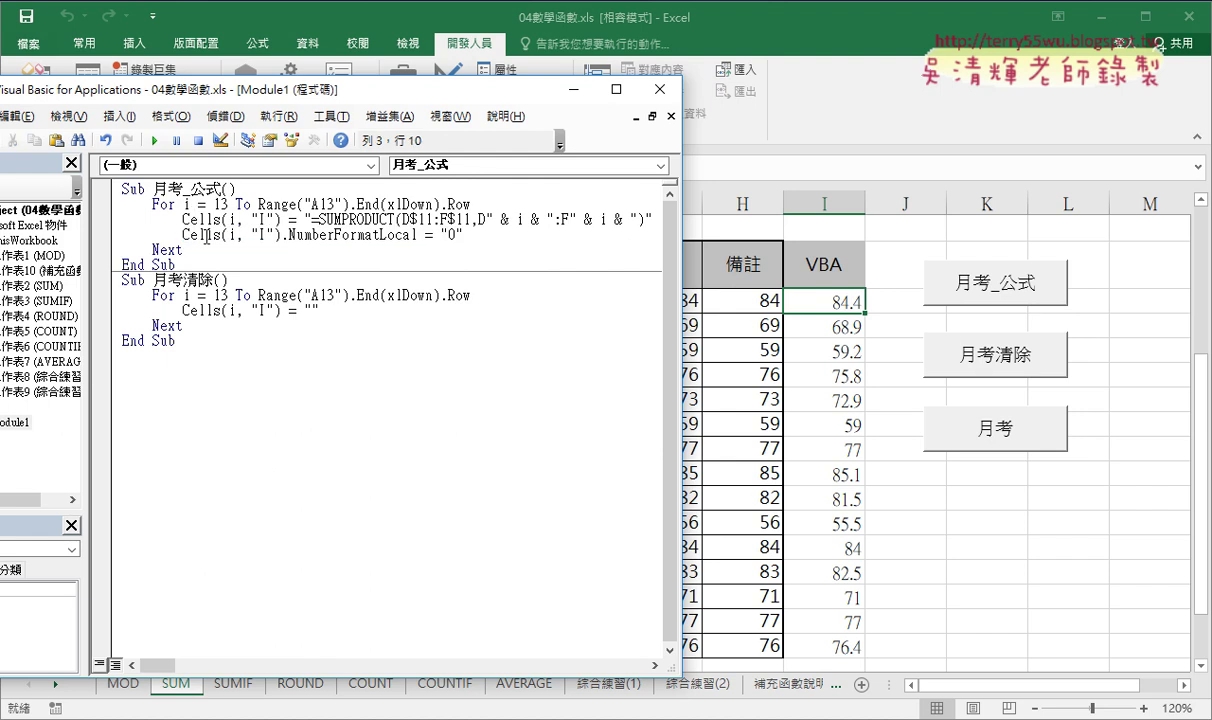
pyautogui.click(221, 310)
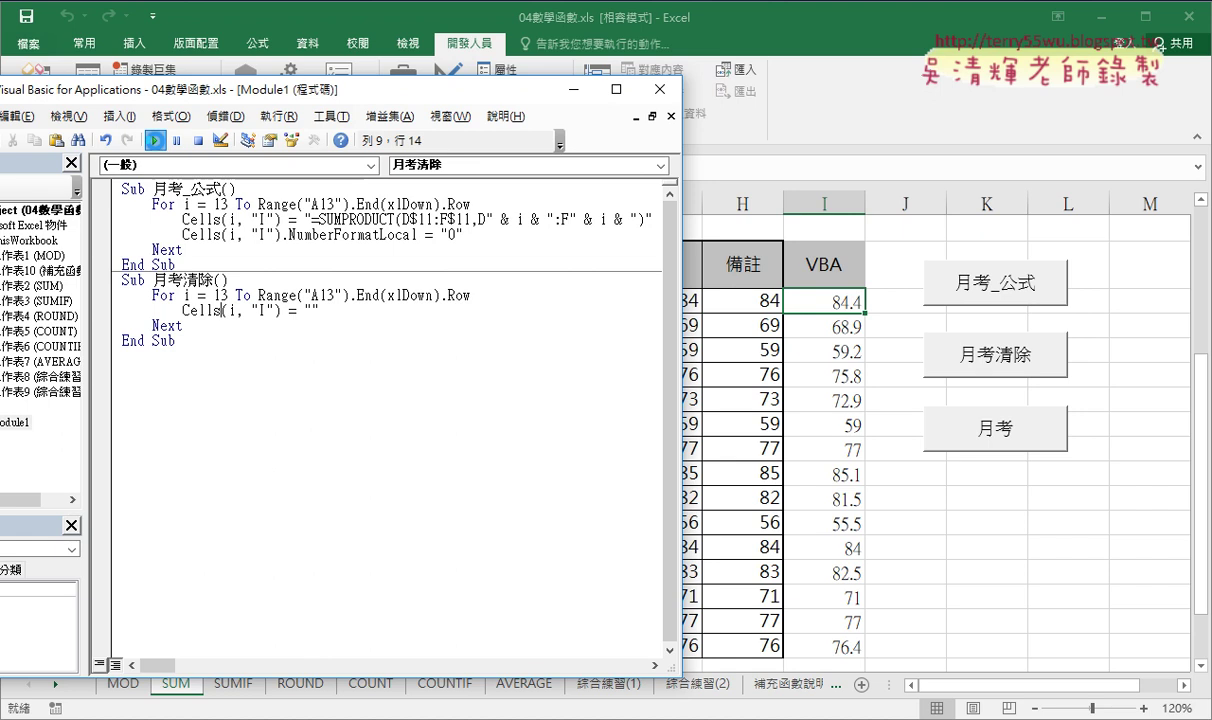
pyautogui.click(155, 140)
# Step: Step through 月考_公式 with F8 to watch the "0" number format apply to the first row
pyautogui.click(205, 234)
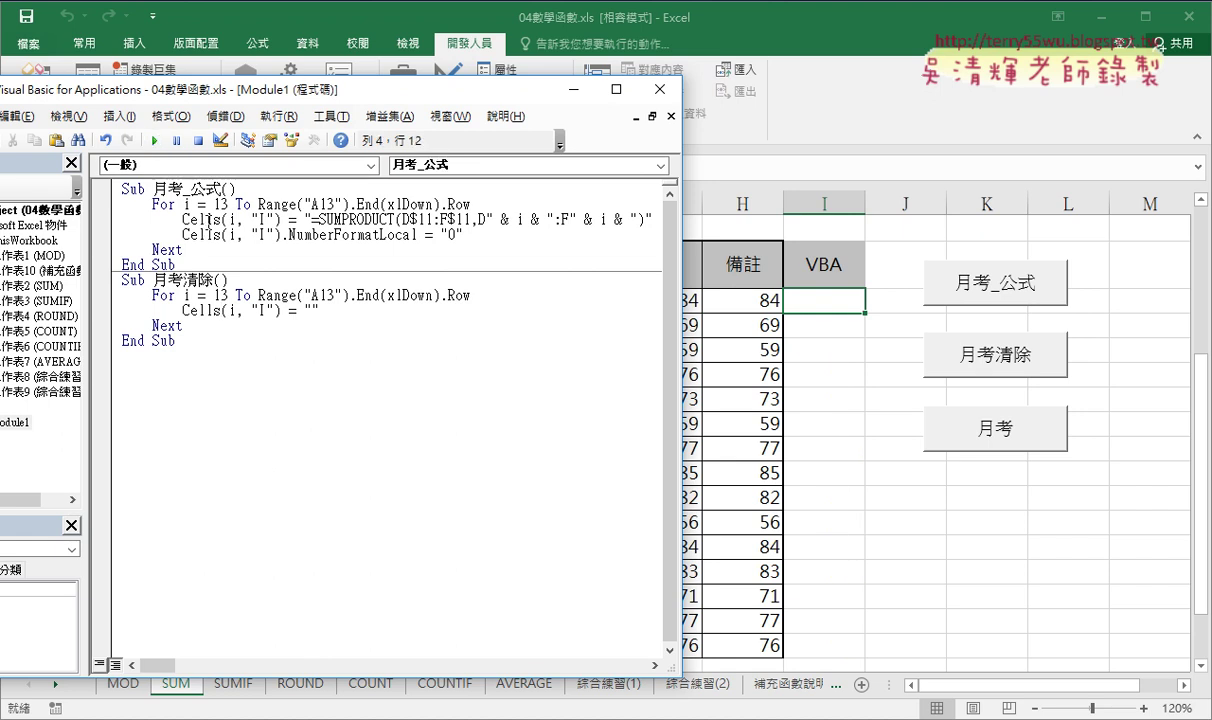
pyautogui.press('F8')
pyautogui.press('F8')
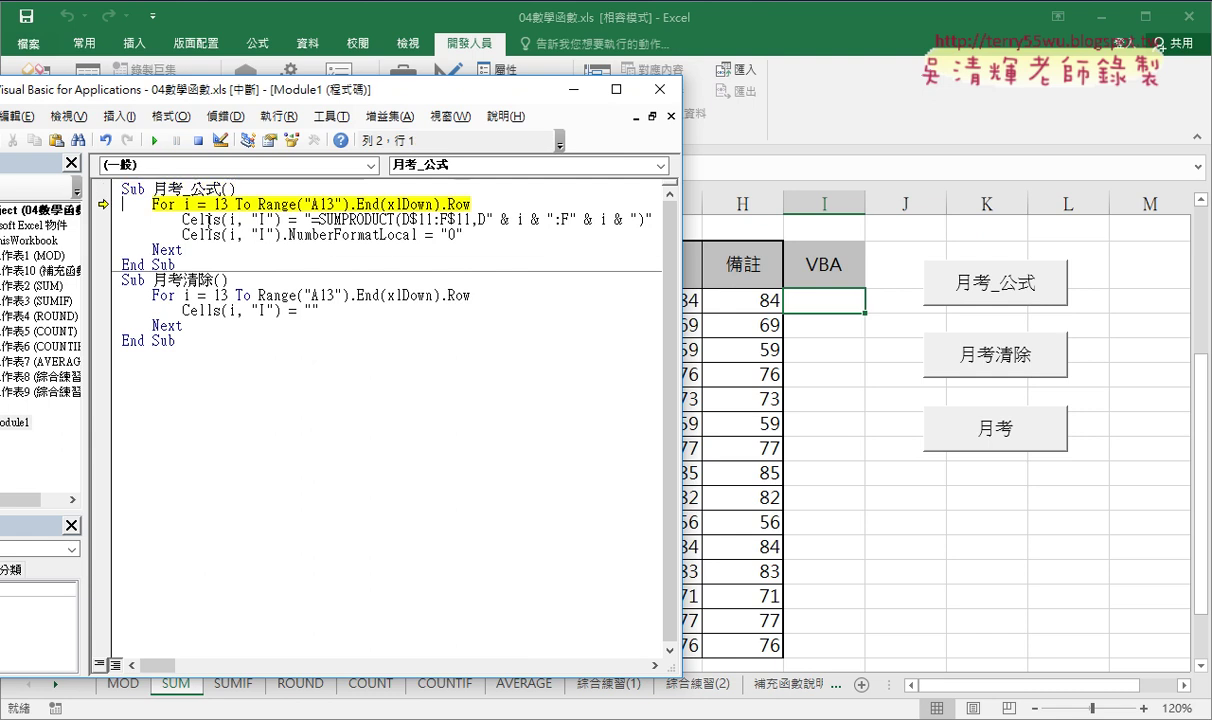
pyautogui.press('F8')
pyautogui.press('F8')
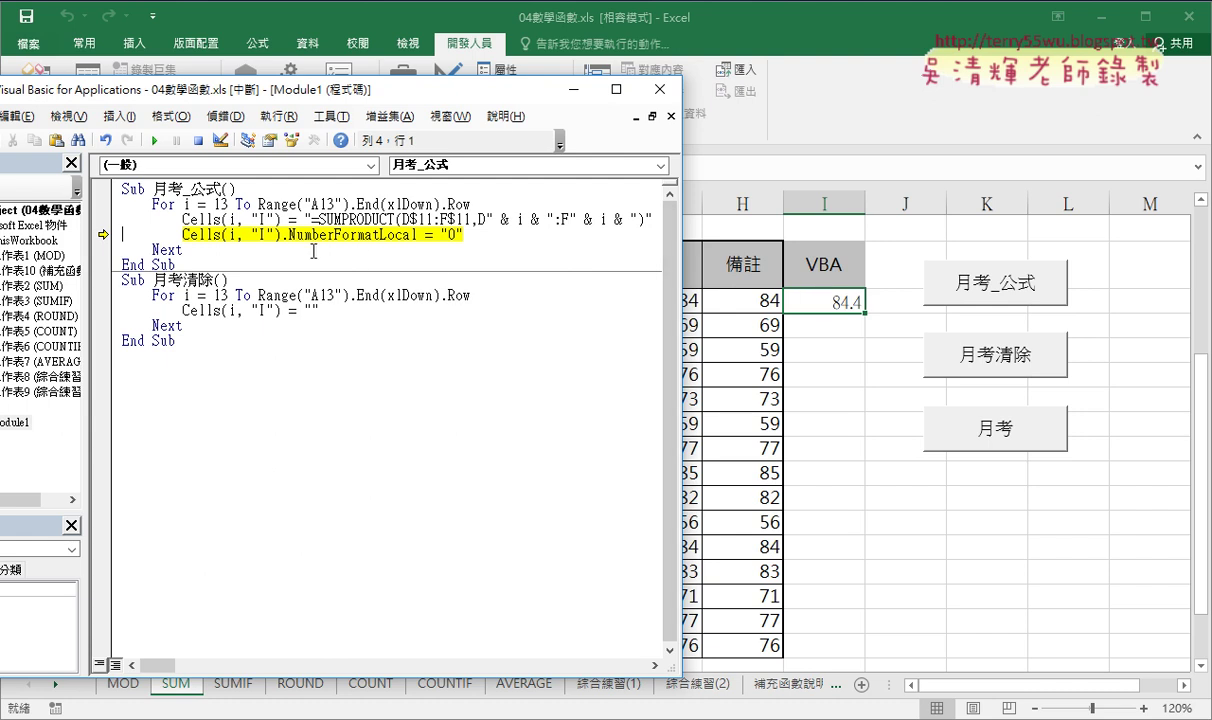
pyautogui.moveTo(184, 237); pyautogui.dragTo(468, 236)
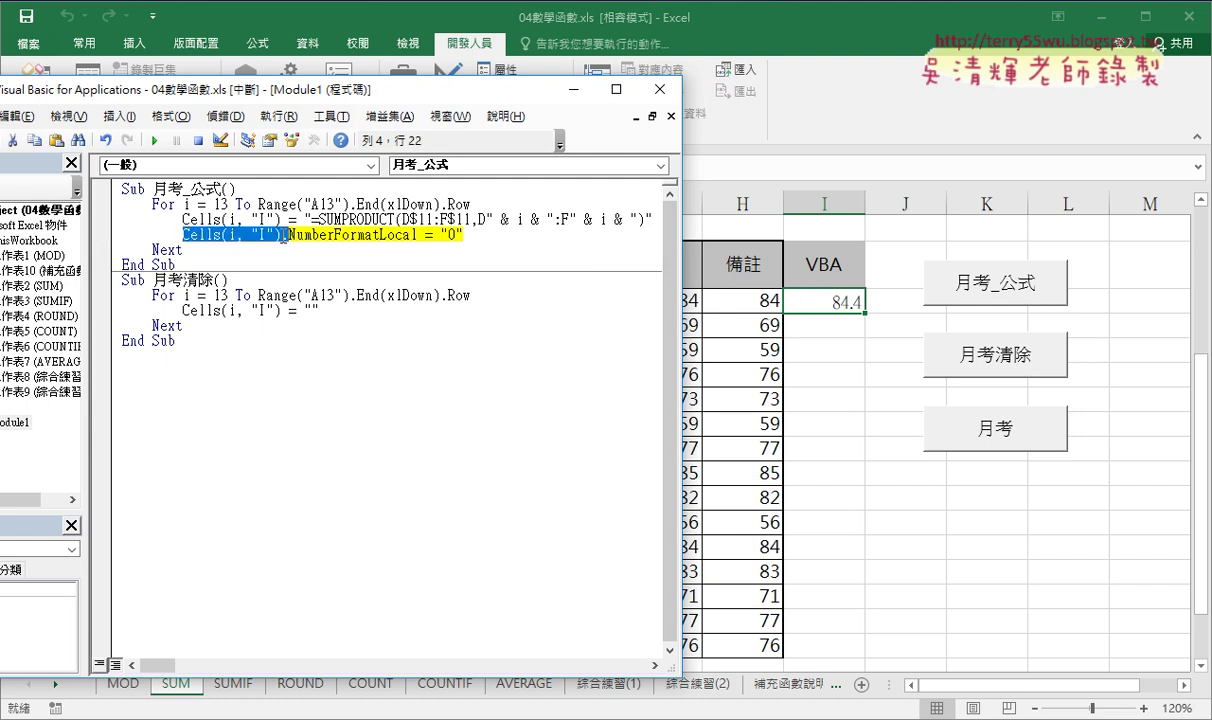
pyautogui.click(492, 236)
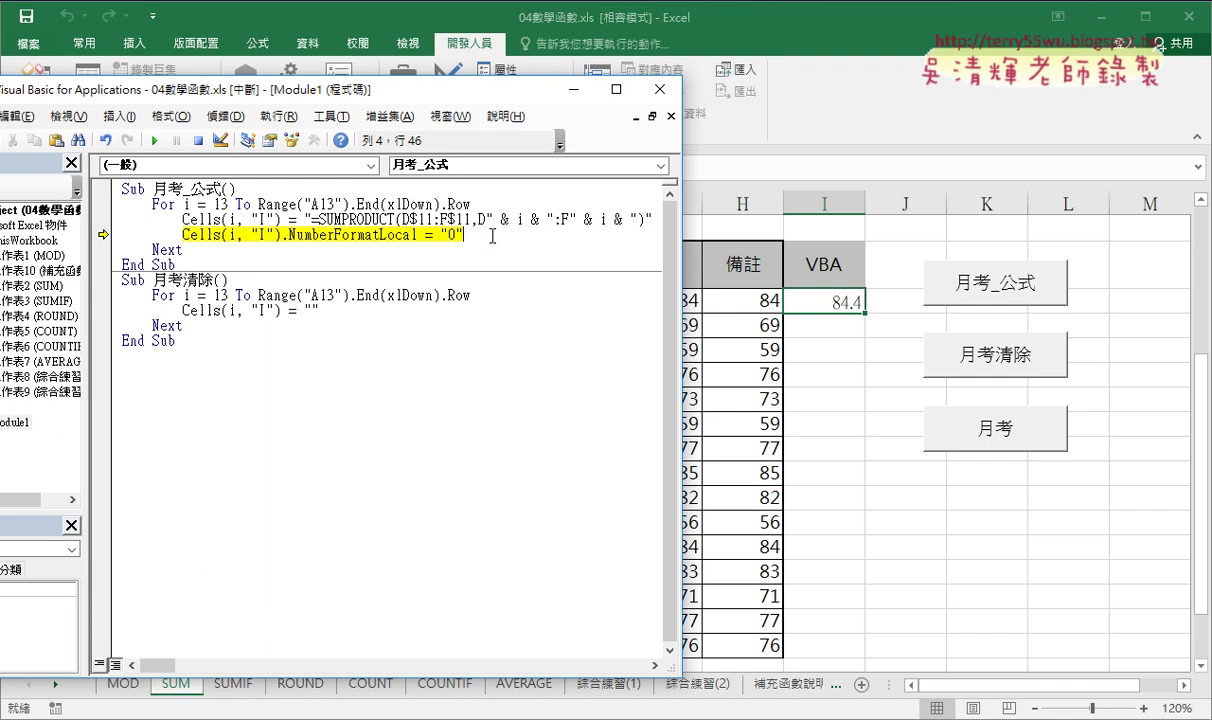
pyautogui.press('F8')
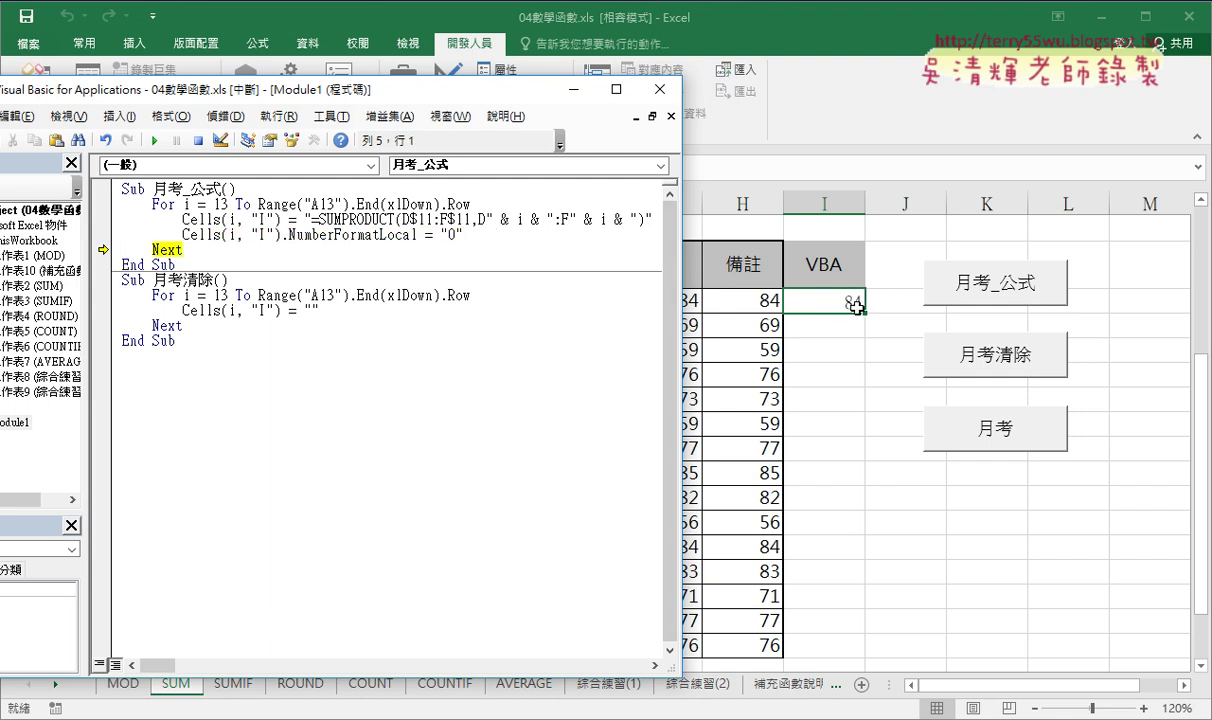
pyautogui.click(458, 235)
pyautogui.moveTo(461, 235); pyautogui.dragTo(439, 236)
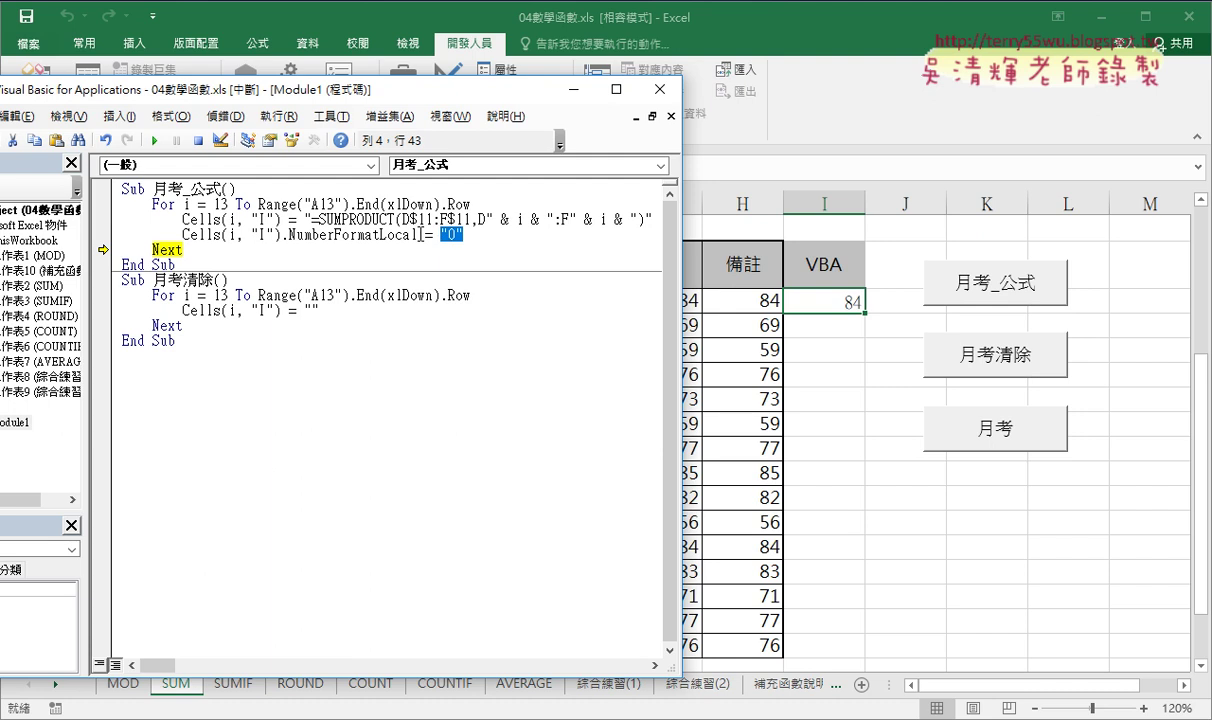
pyautogui.moveTo(417, 236); pyautogui.dragTo(292, 241)
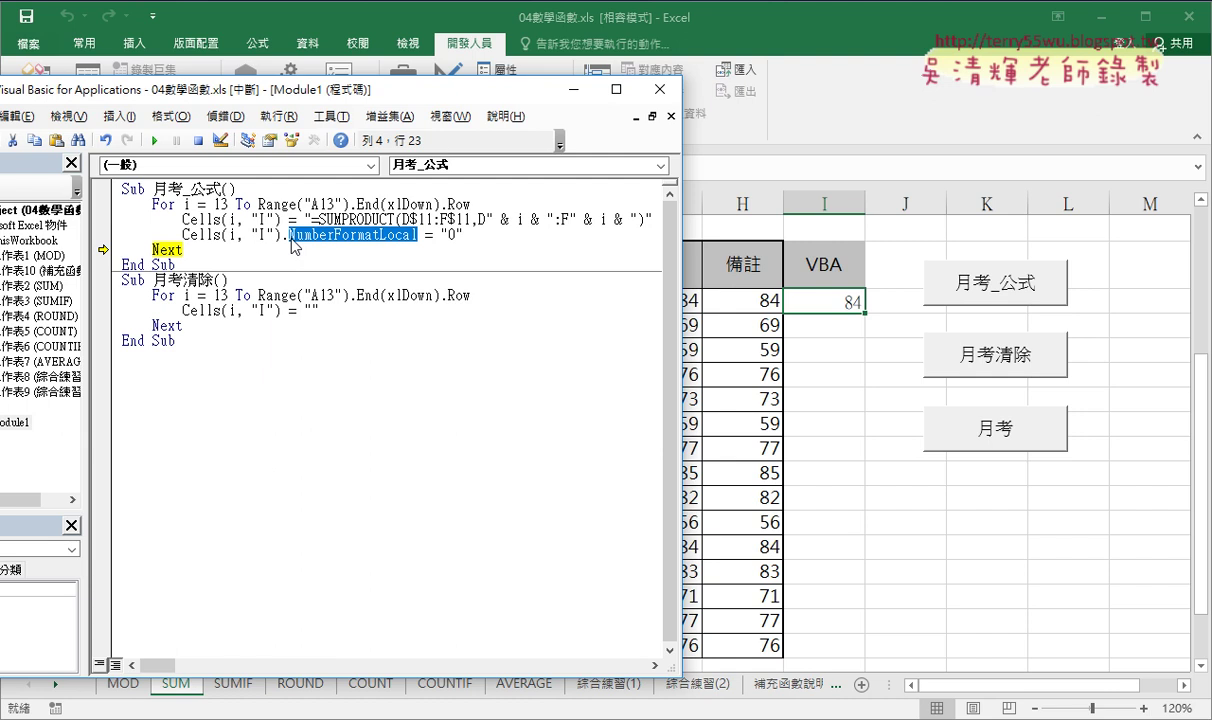
# Step: Continue the macro so the remaining rows fill with whole numbers like 84
pyautogui.click(155, 141)
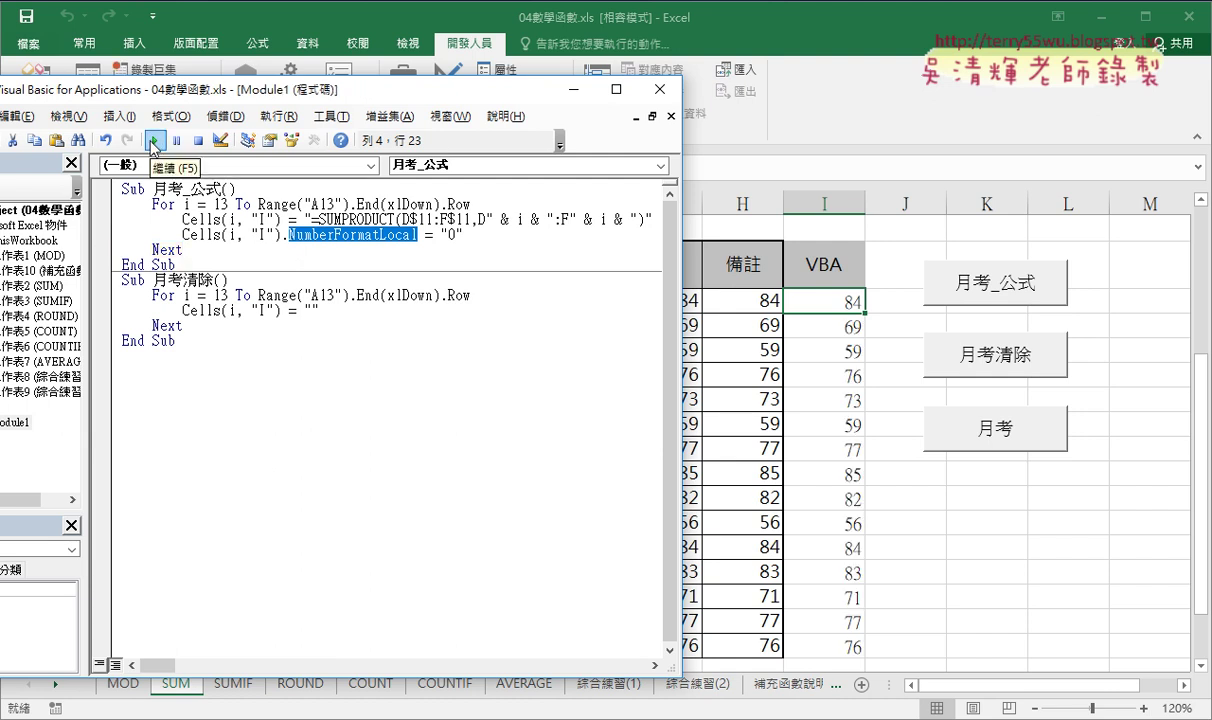
pyautogui.click(182, 219)
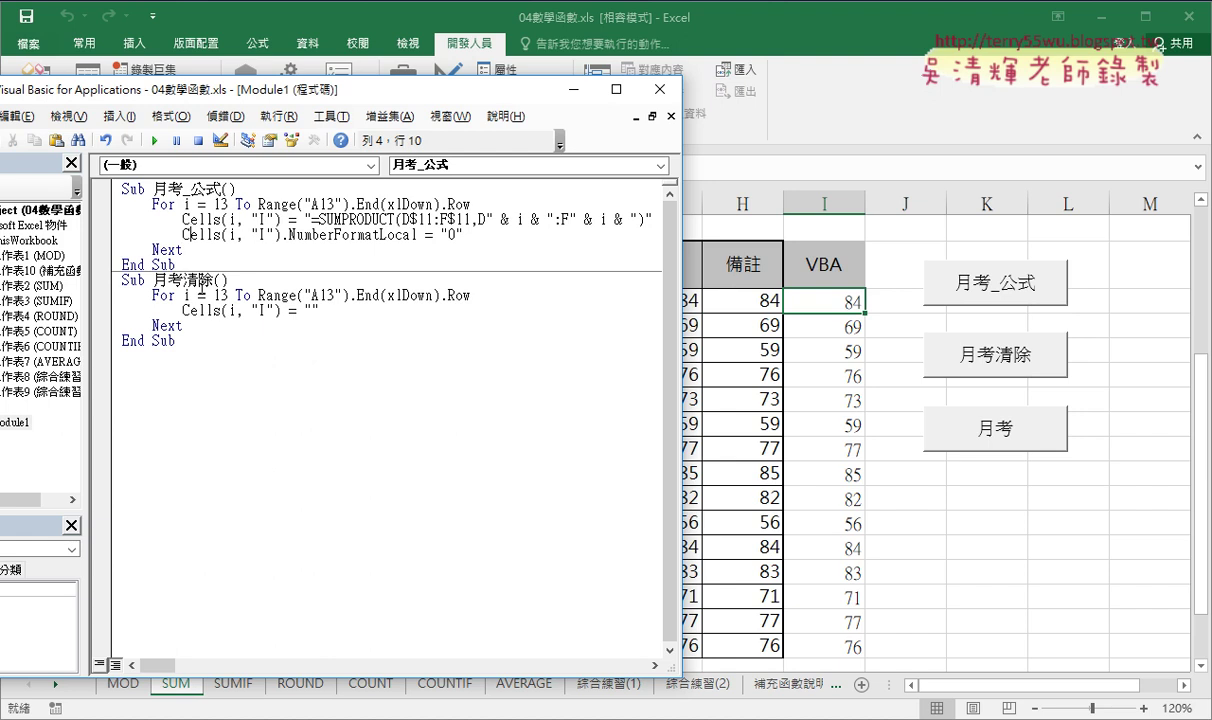
pyautogui.click(213, 311)
# Step: Duplicate the 月考_公式 procedure below 月考清除 and rename the copy to 月考
pyautogui.moveTo(178, 264); pyautogui.dragTo(110, 187)
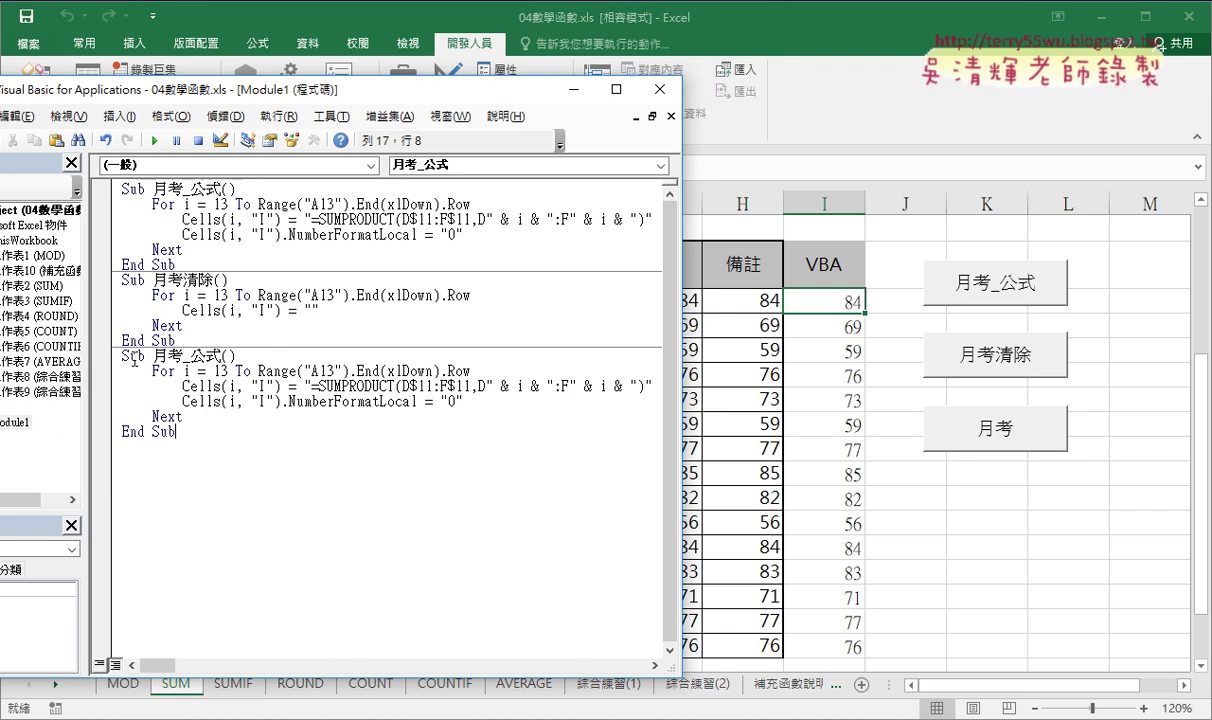
pyautogui.moveTo(135, 373); pyautogui.dragTo(220, 356)
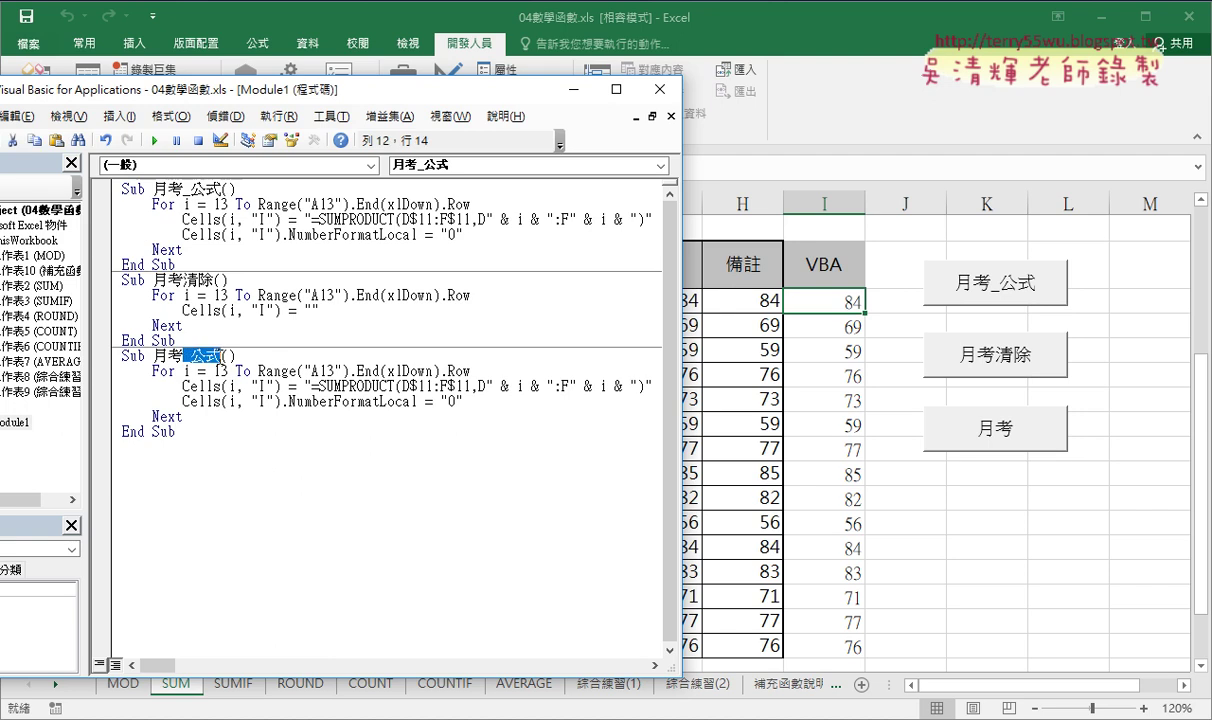
pyautogui.press('BackSpace')
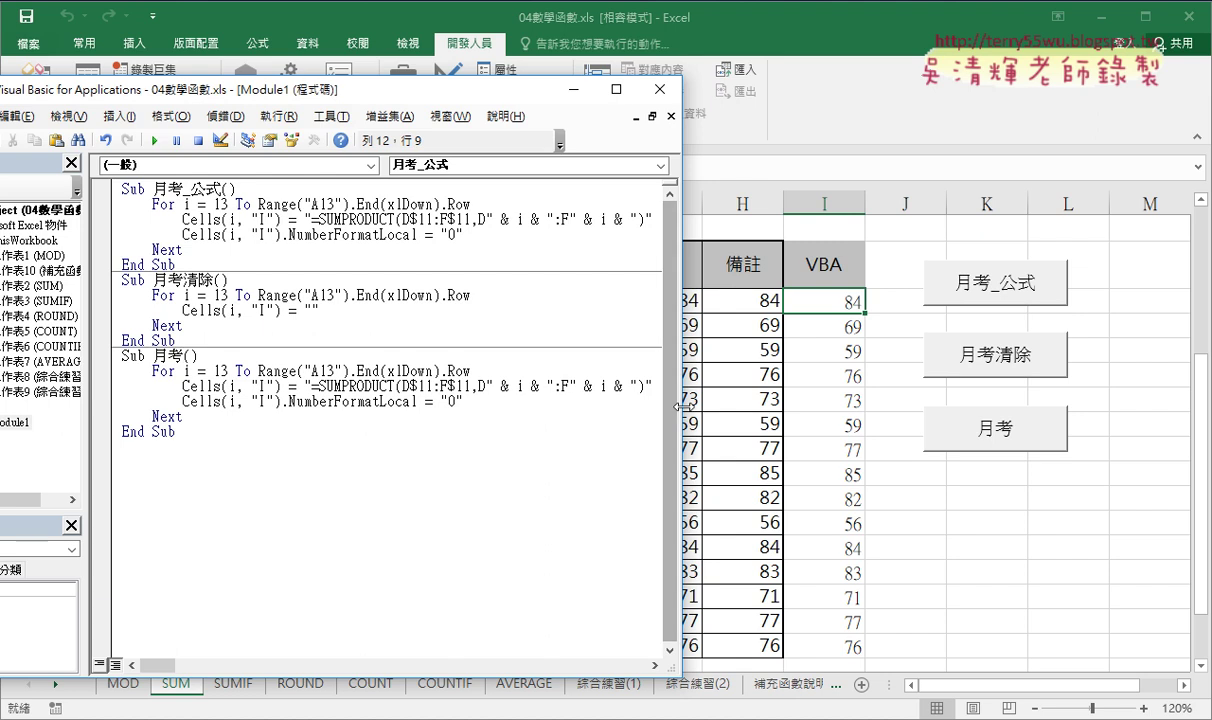
# Step: Replace the copy's SUMPRODUCT formula with empty quotes and narrow the code window to reveal columns G and H
pyautogui.moveTo(678, 407); pyautogui.dragTo(823, 407)
pyautogui.moveTo(652, 385); pyautogui.dragTo(373, 390)
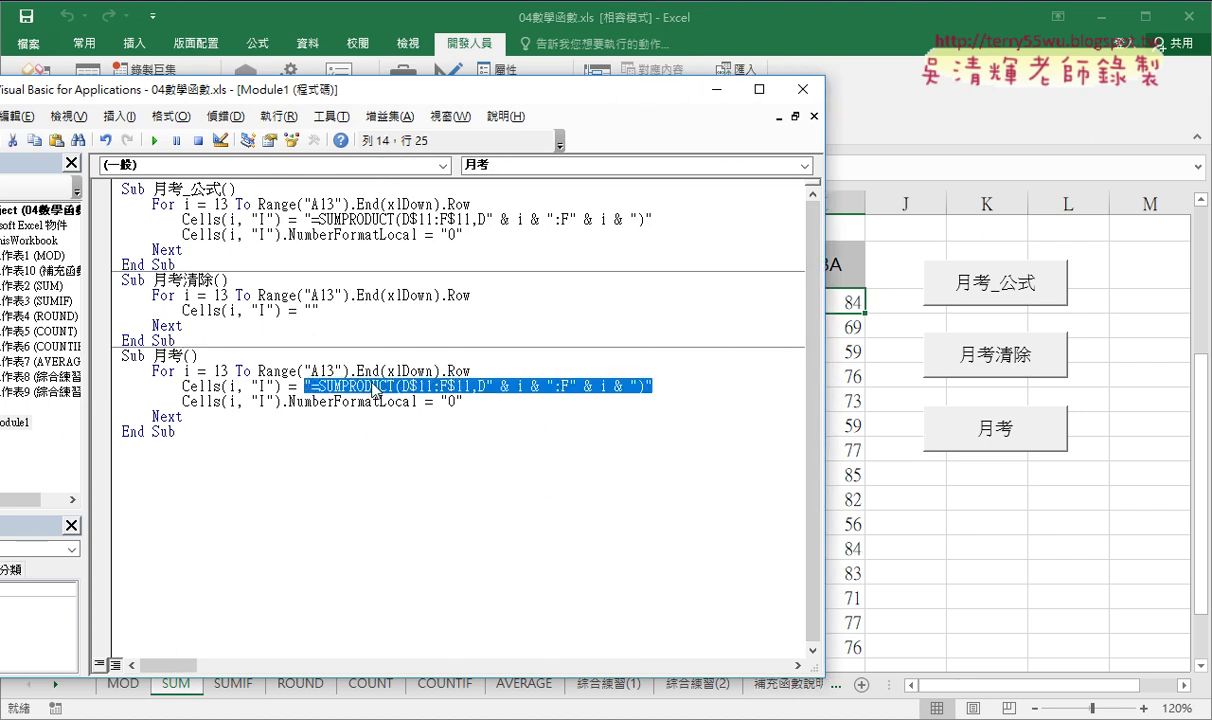
pyautogui.write('""')
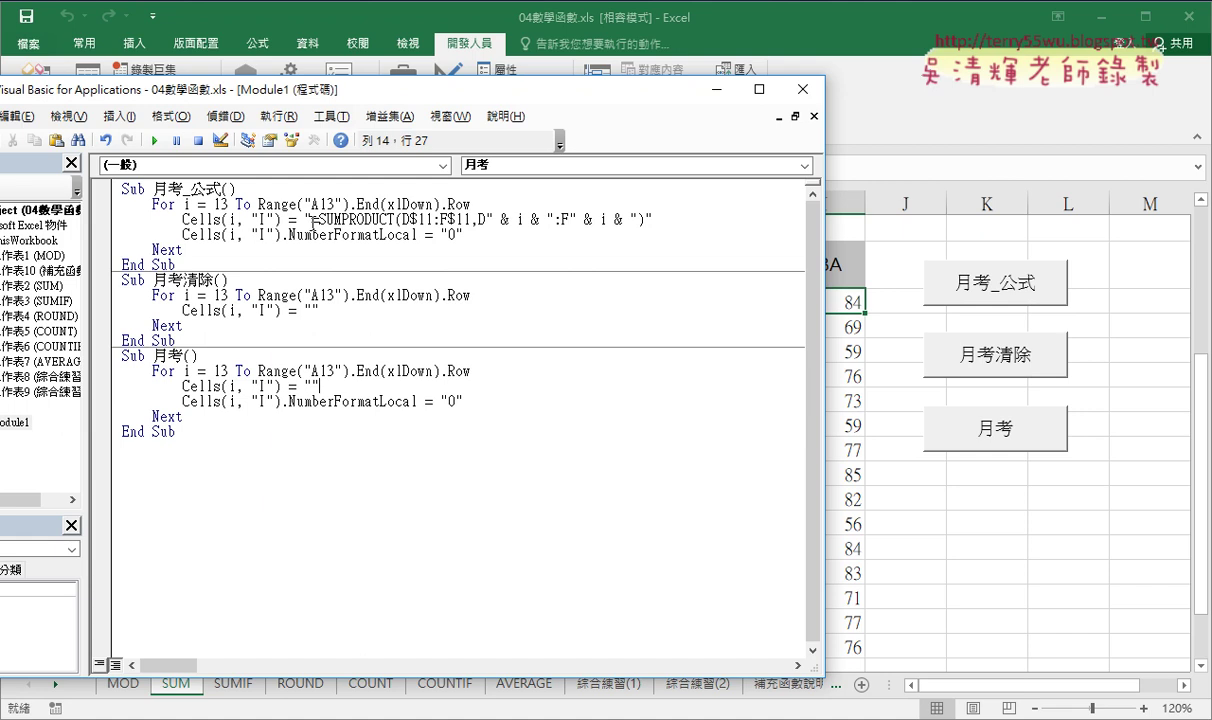
pyautogui.moveTo(321, 218); pyautogui.dragTo(396, 220)
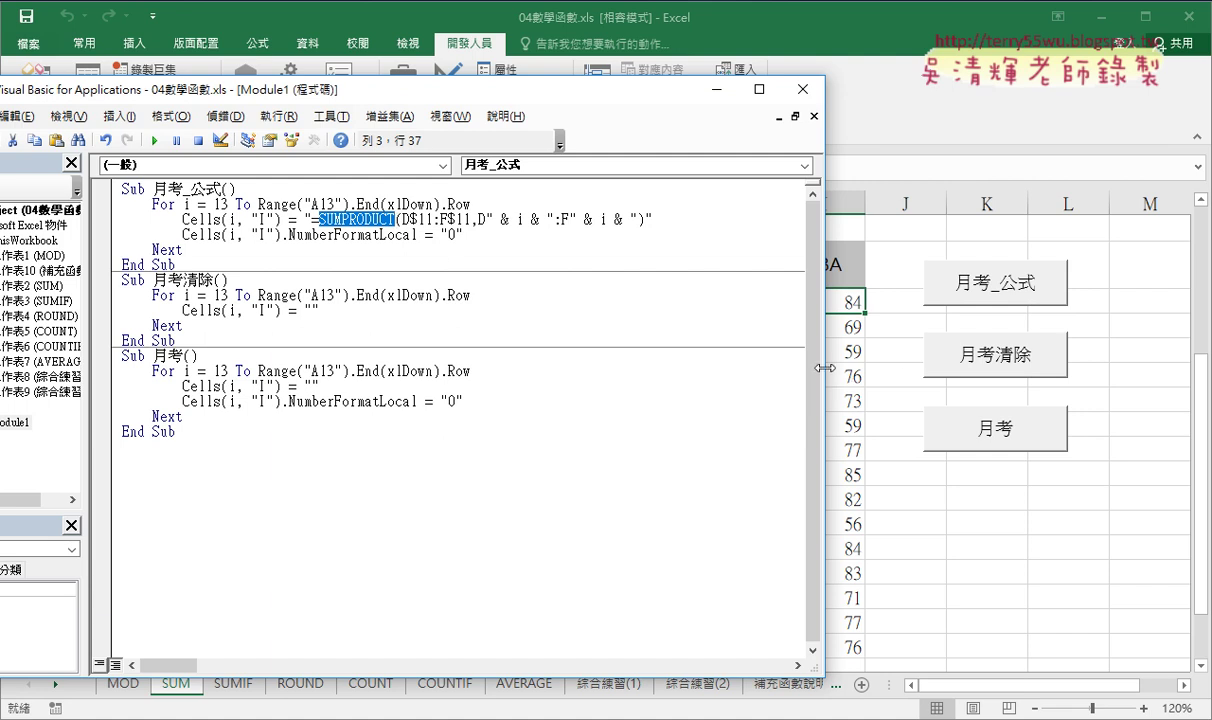
pyautogui.moveTo(824, 360); pyautogui.dragTo(580, 374)
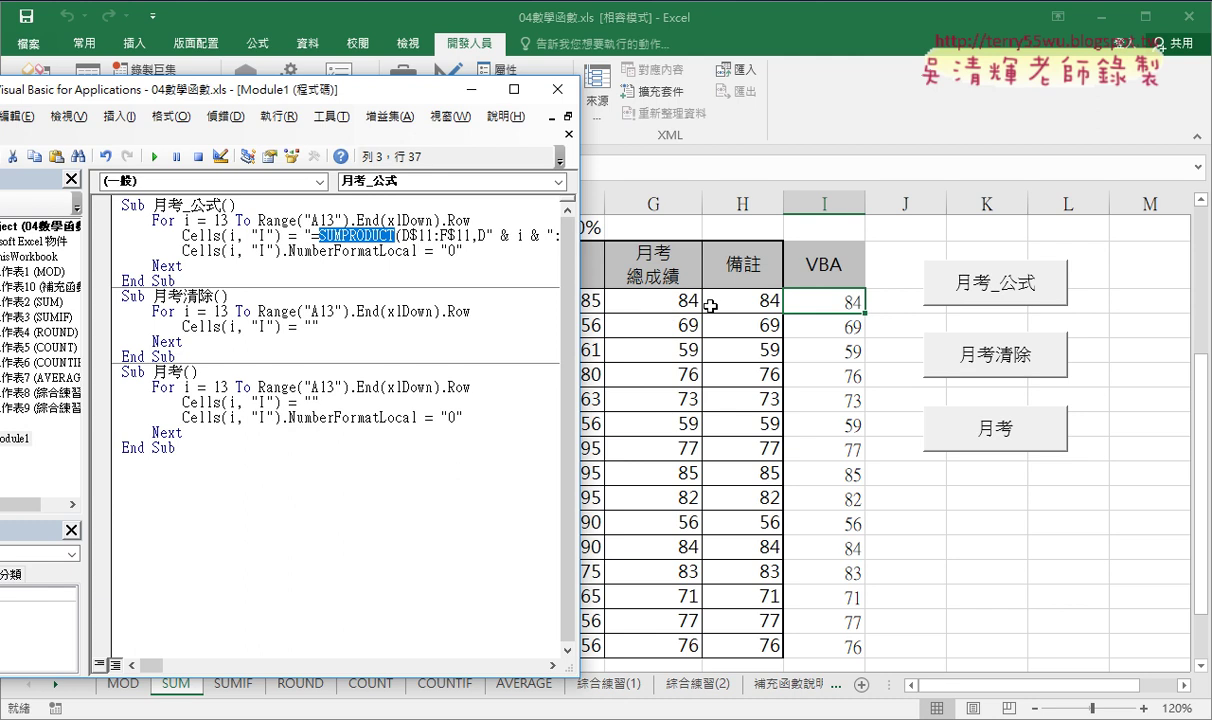
# Step: Compare G13's weighted formula with H13's SUMPRODUCT, then reopen the VBA editor lower over the sheet
pyautogui.click(672, 305)
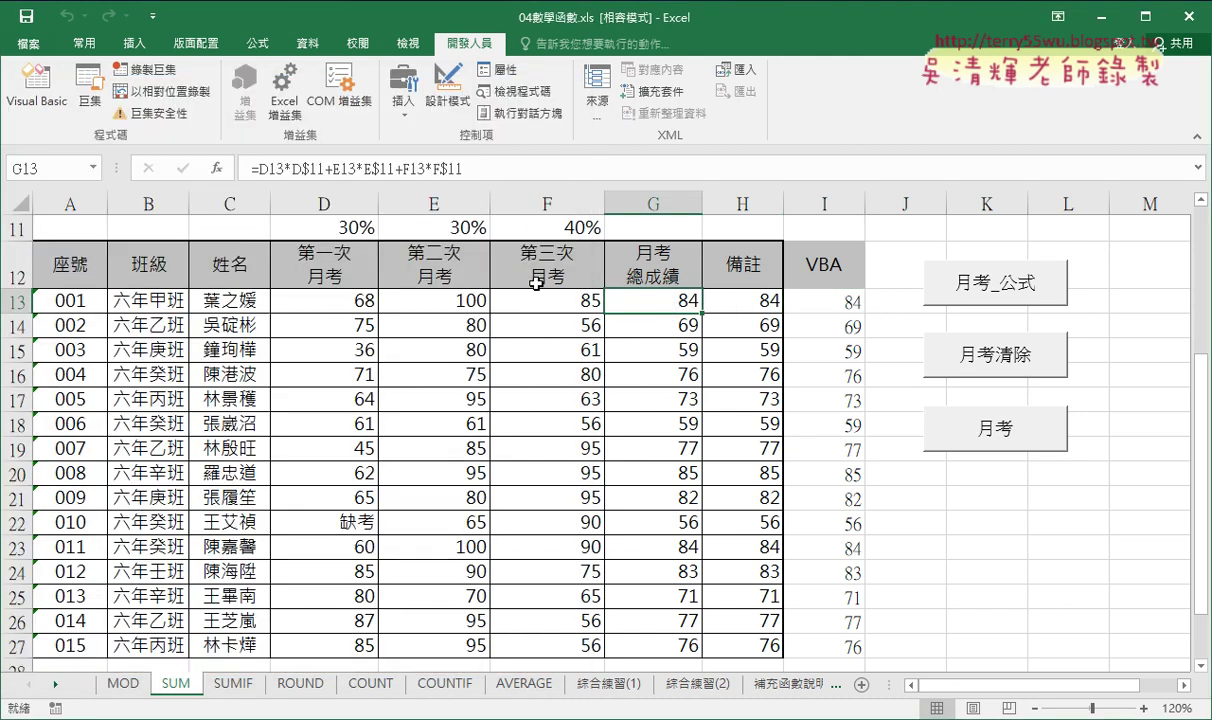
pyautogui.click(766, 301)
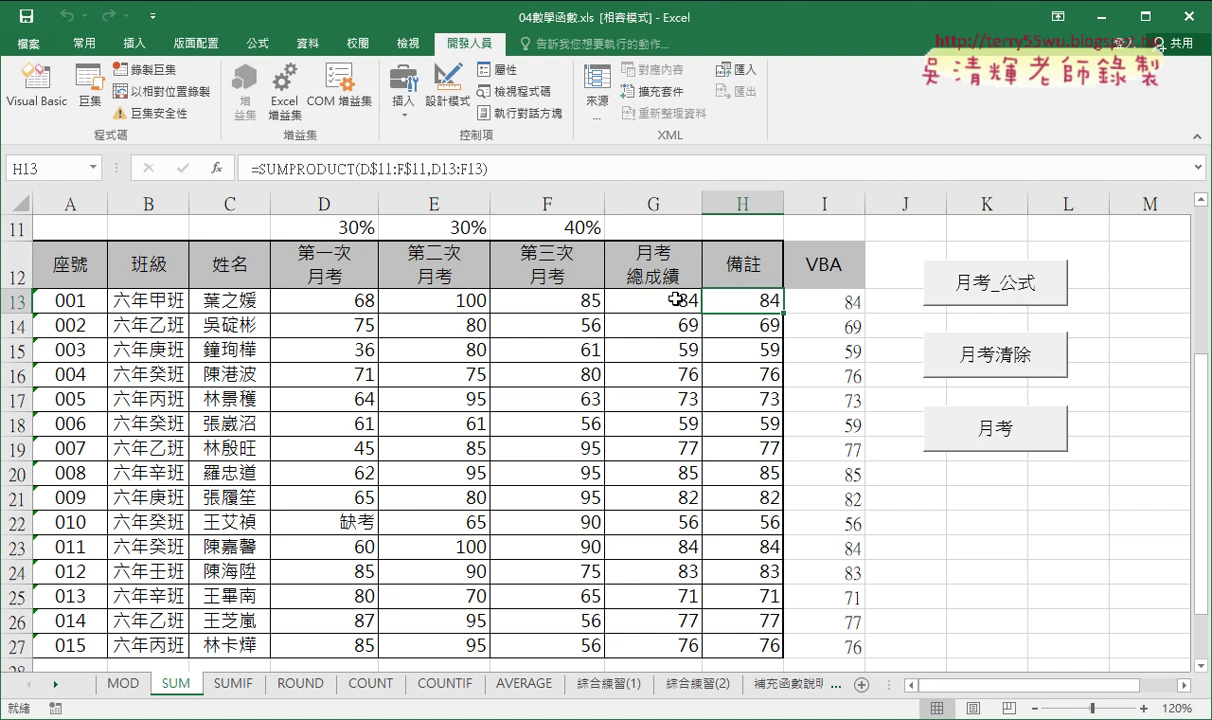
pyautogui.click(677, 299)
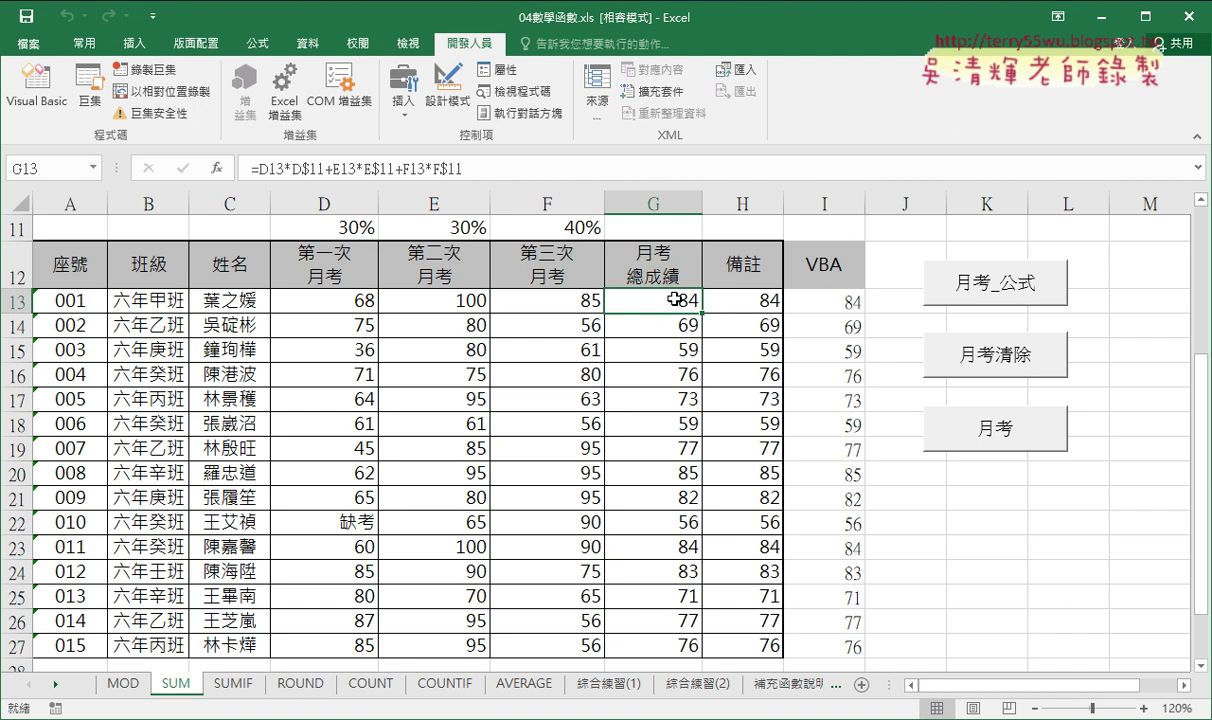
pyautogui.click(45, 113)
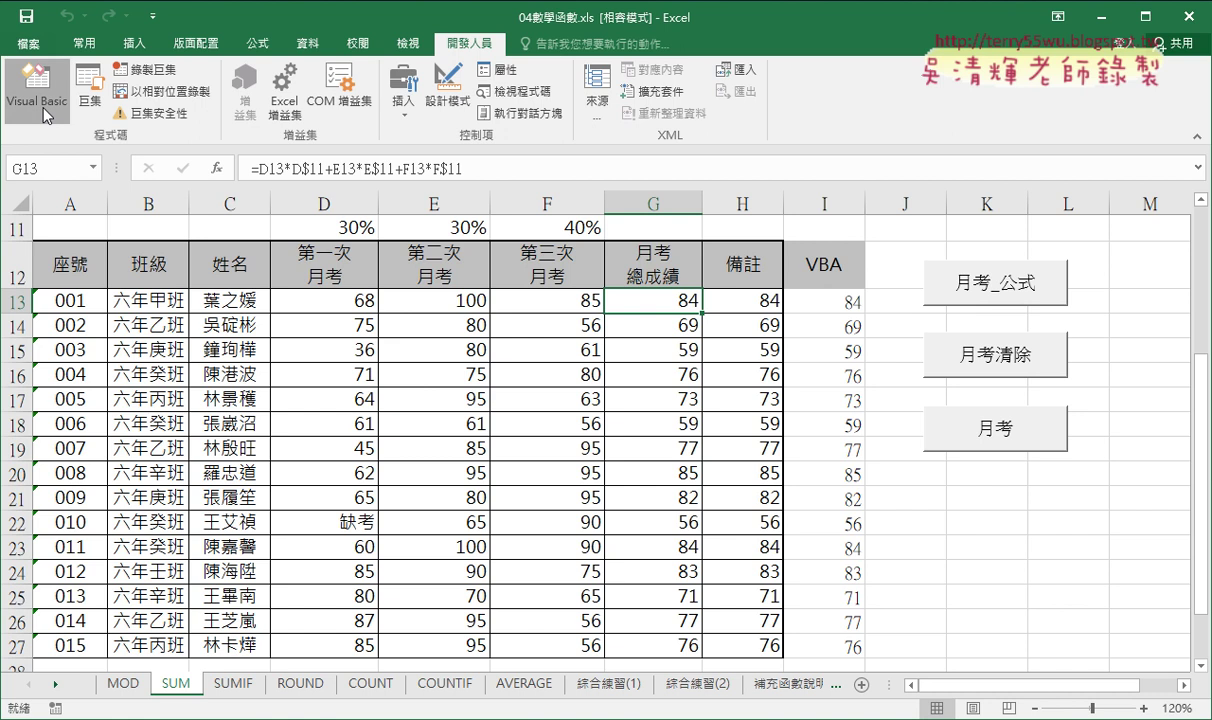
pyautogui.moveTo(205, 95)
pyautogui.mouseDown()
pyautogui.moveTo(351, 272)
pyautogui.moveTo(357, 220)
pyautogui.moveTo(327, 228)
pyautogui.mouseUp()
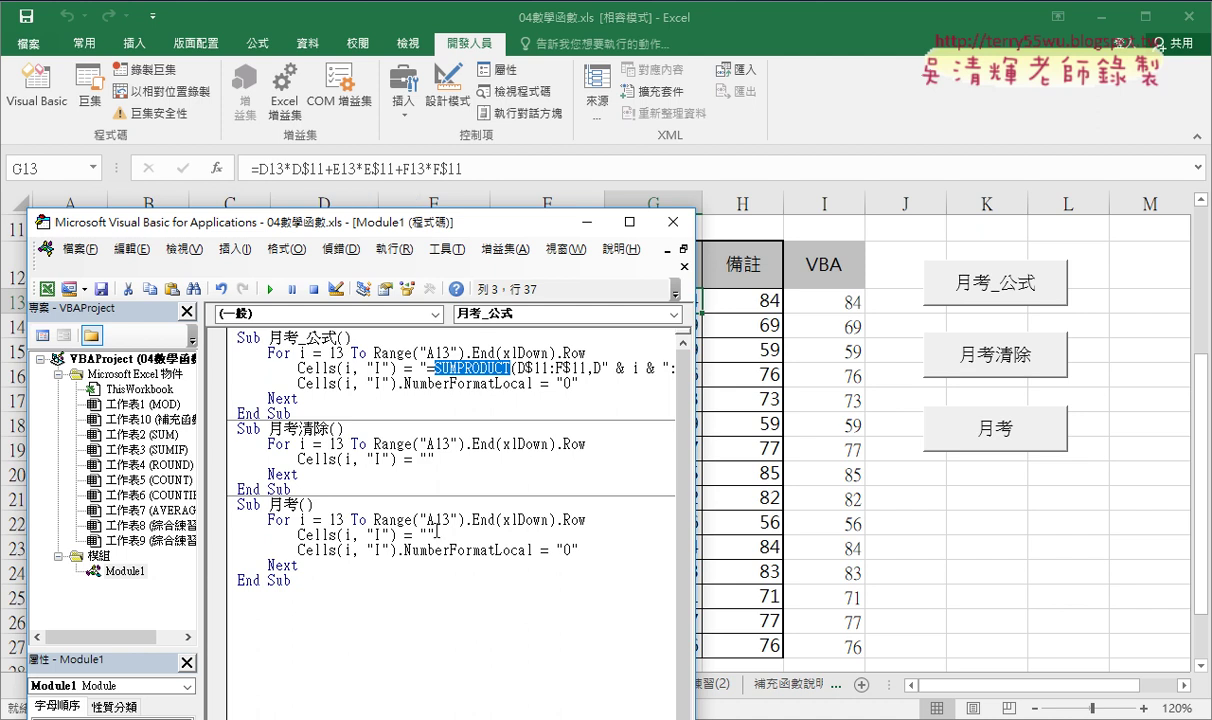
# Step: Delete the NumberFormatLocal line from Sub 月考 and select the empty quotes in Cells(i, "I") = ""
pyautogui.click(600, 553)
pyautogui.moveTo(600, 553); pyautogui.dragTo(195, 563)
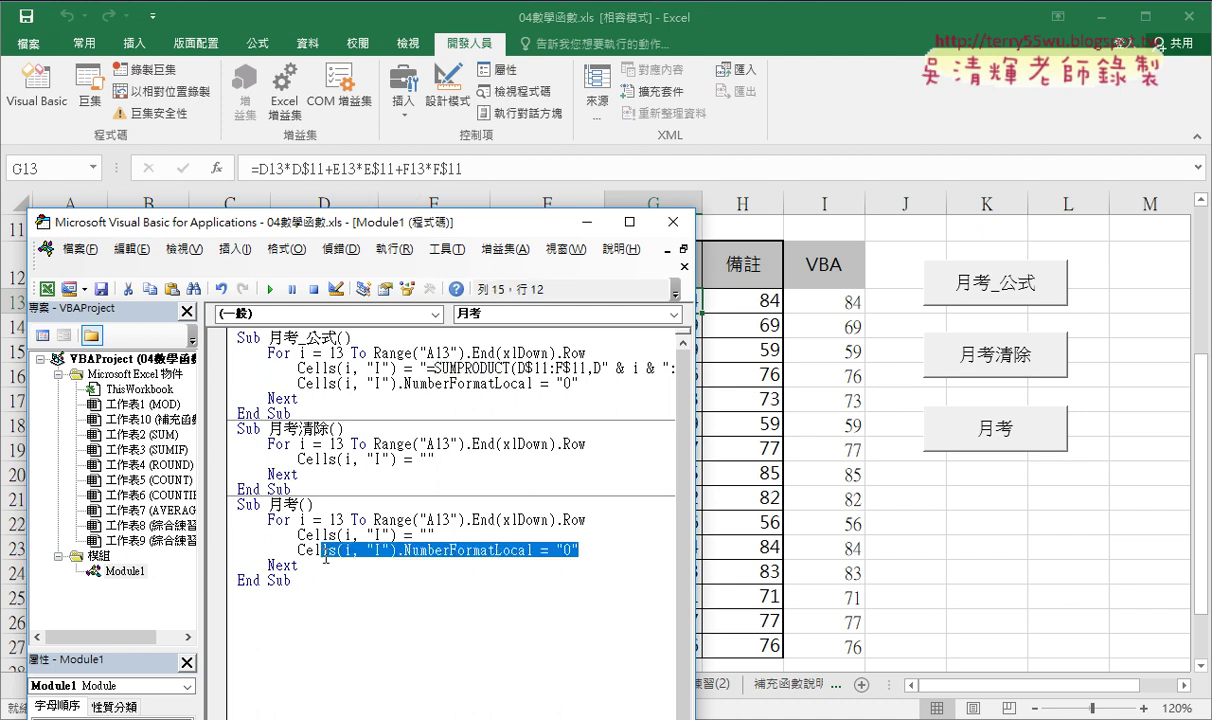
pyautogui.press('BackSpace')
pyautogui.press('BackSpace')
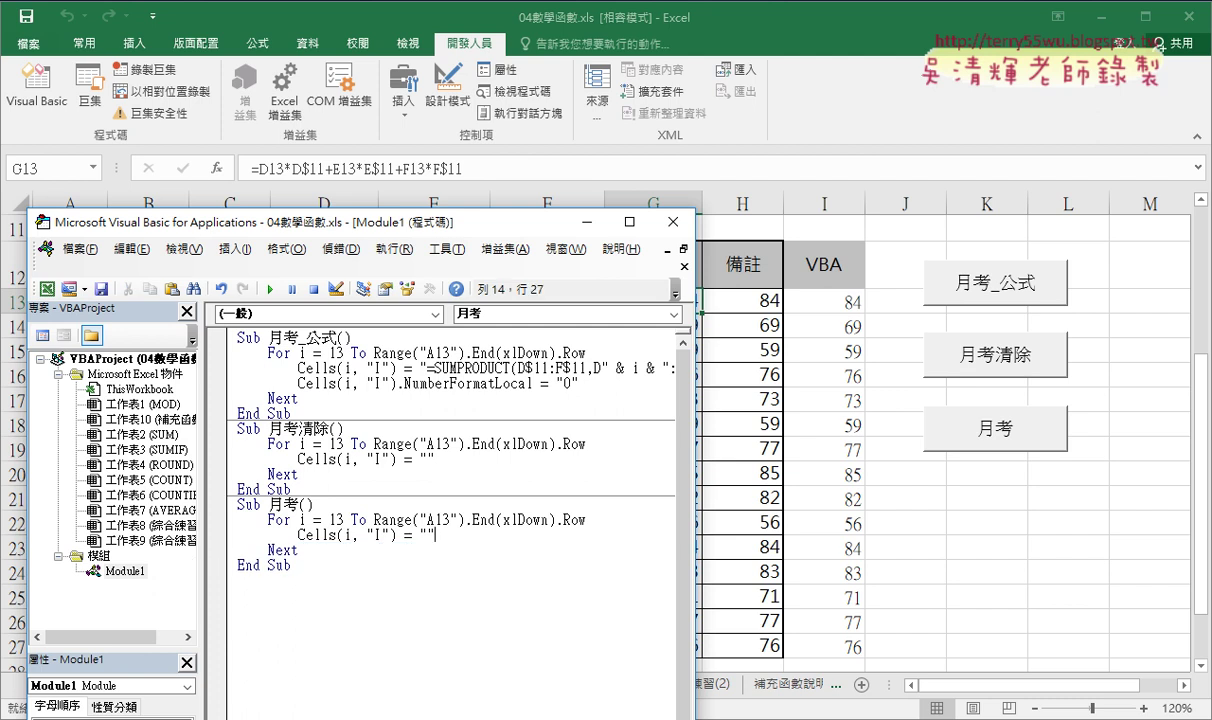
pyautogui.hotkey('shift', 'Left')
pyautogui.hotkey('shift', 'Left')
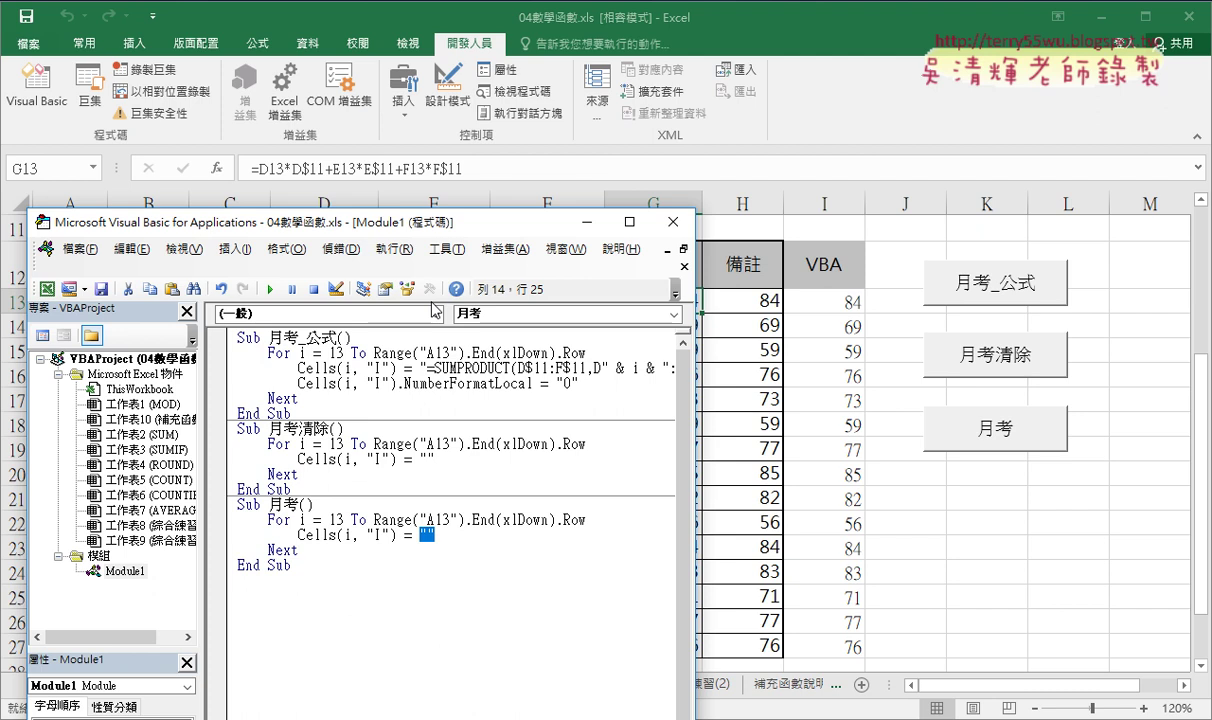
pyautogui.moveTo(462, 172)
pyautogui.mouseDown()
pyautogui.moveTo(437, 160)
pyautogui.moveTo(460, 185)
pyautogui.moveTo(418, 298)
pyautogui.moveTo(428, 535)
pyautogui.moveTo(446, 500)
pyautogui.moveTo(383, 548)
pyautogui.mouseUp()
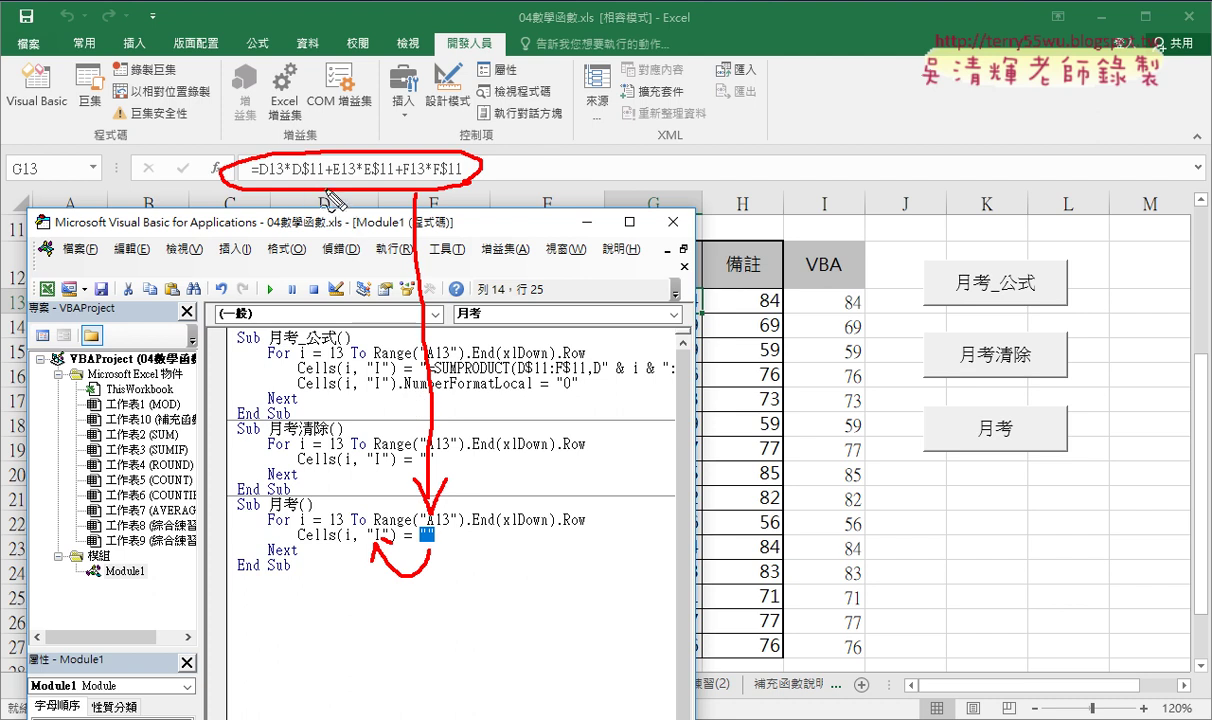
# Step: Annotate the G13 formula, marking the D13 and D$11 references and the absolute-reference dollar sign
pyautogui.moveTo(293, 183); pyautogui.dragTo(322, 183)
pyautogui.moveTo(563, 104); pyautogui.dragTo(573, 127)
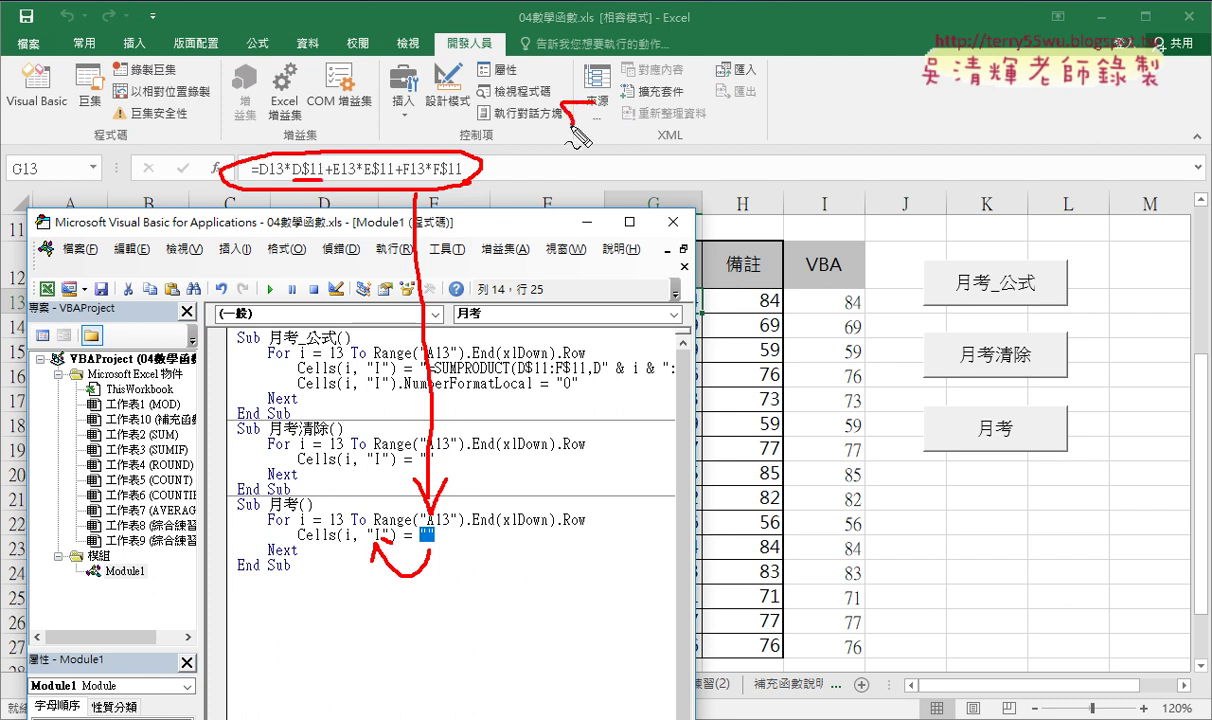
pyautogui.moveTo(563, 82); pyautogui.dragTo(563, 145)
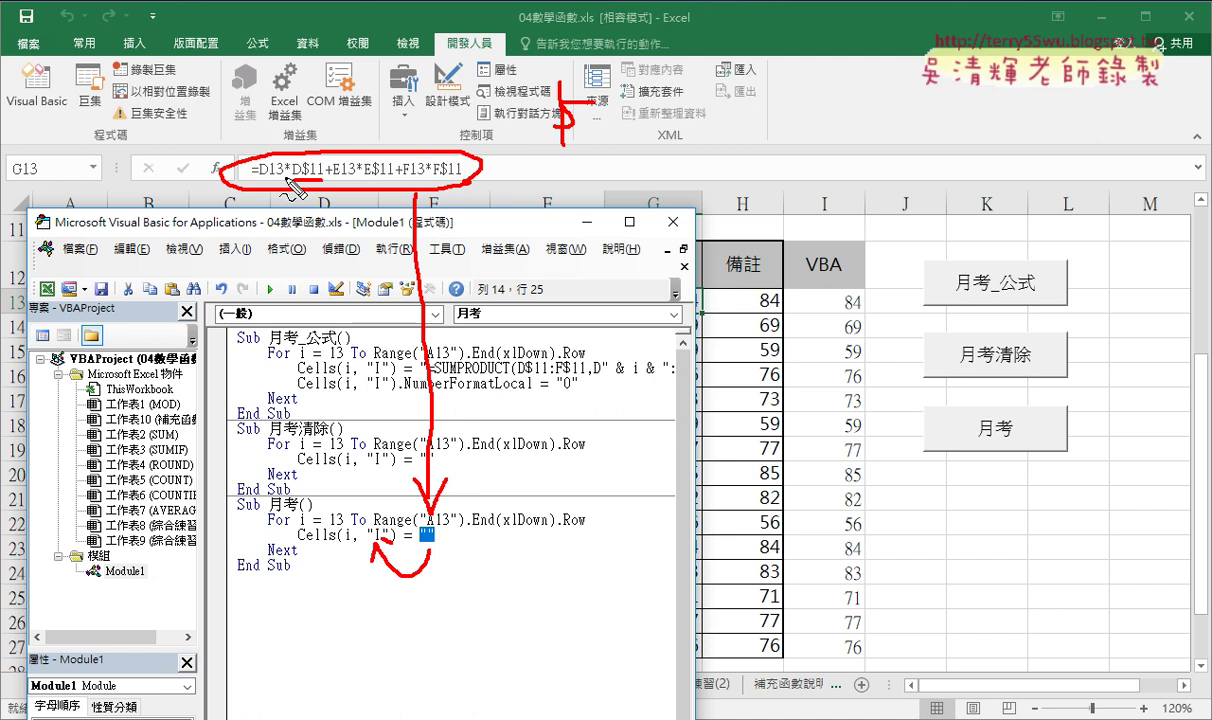
pyautogui.moveTo(286, 185); pyautogui.dragTo(250, 185)
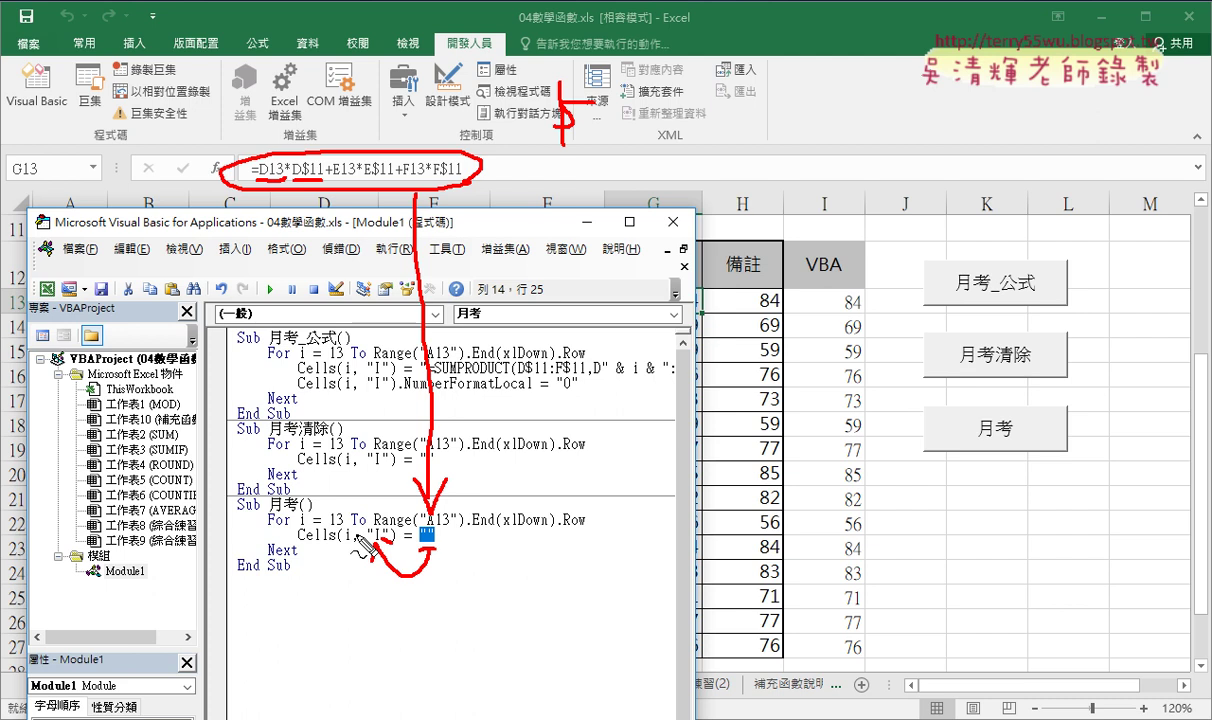
# Step: Circle the module's three Subs, clear the pen marks, and switch to the 04數學函數程式碼.docx Google Docs notes
pyautogui.moveTo(320, 506); pyautogui.dragTo(384, 388)
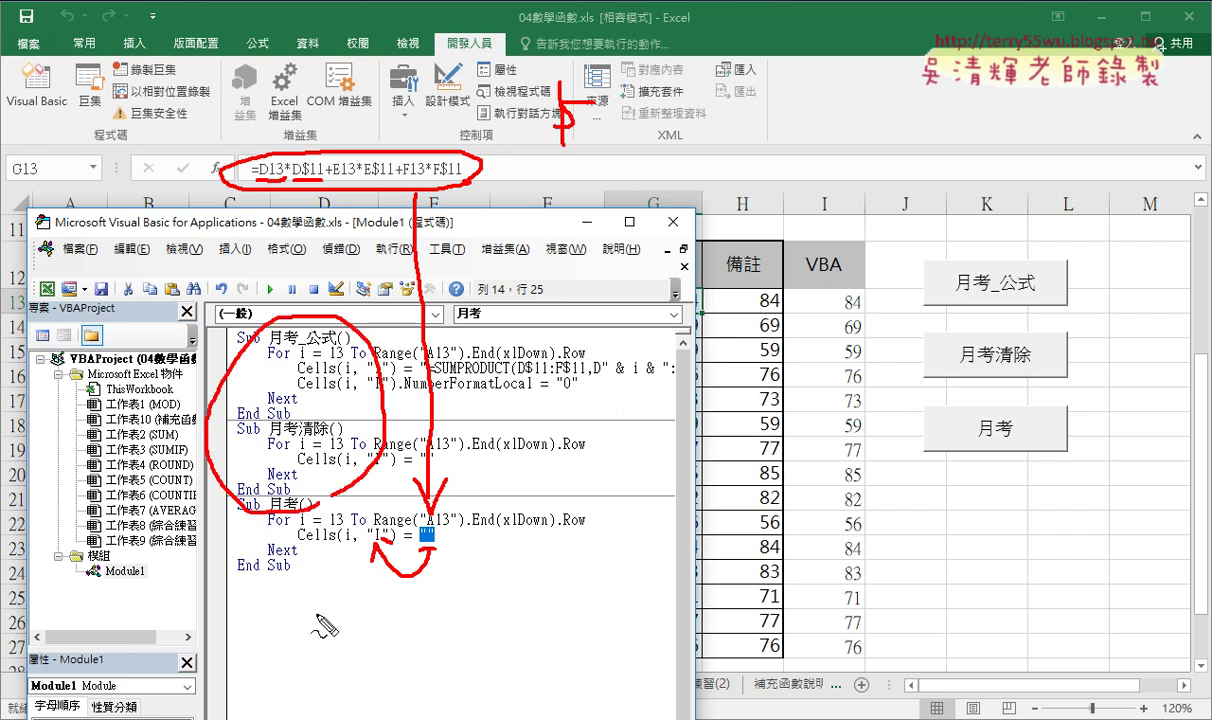
pyautogui.moveTo(318, 606); pyautogui.dragTo(322, 497)
pyautogui.moveTo(348, 566); pyautogui.dragTo(316, 606)
pyautogui.moveTo(213, 548); pyautogui.dragTo(147, 534)
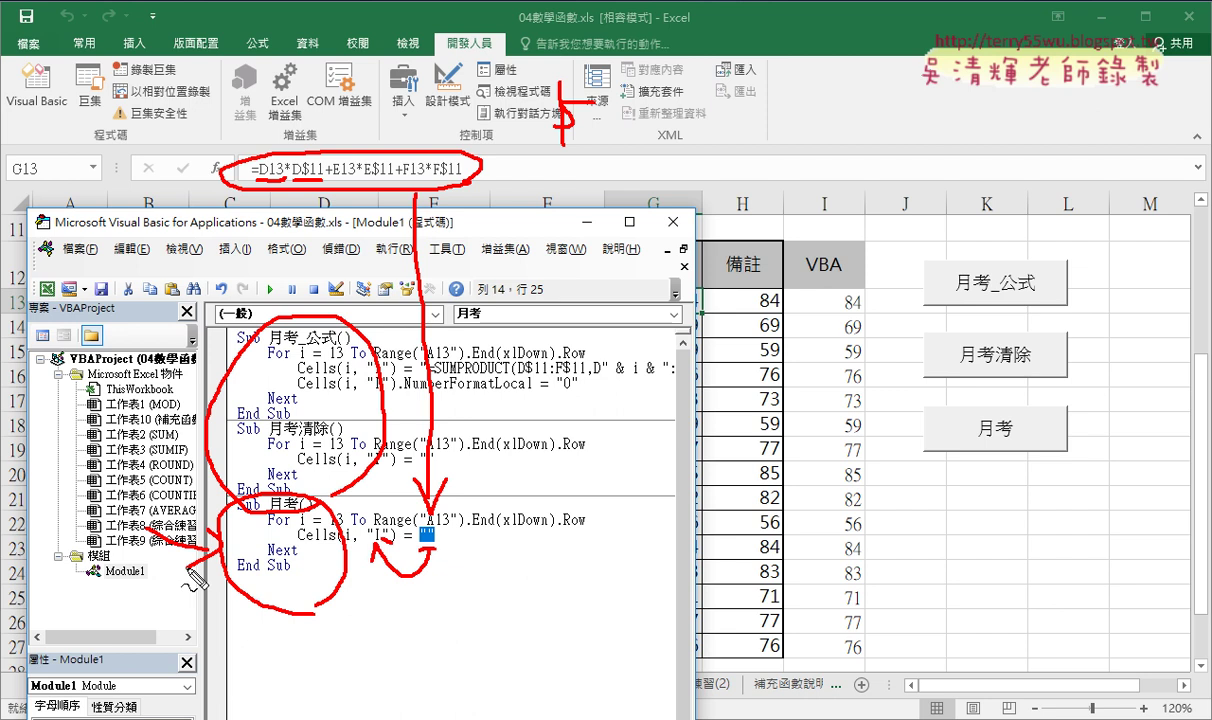
pyautogui.press('Escape')
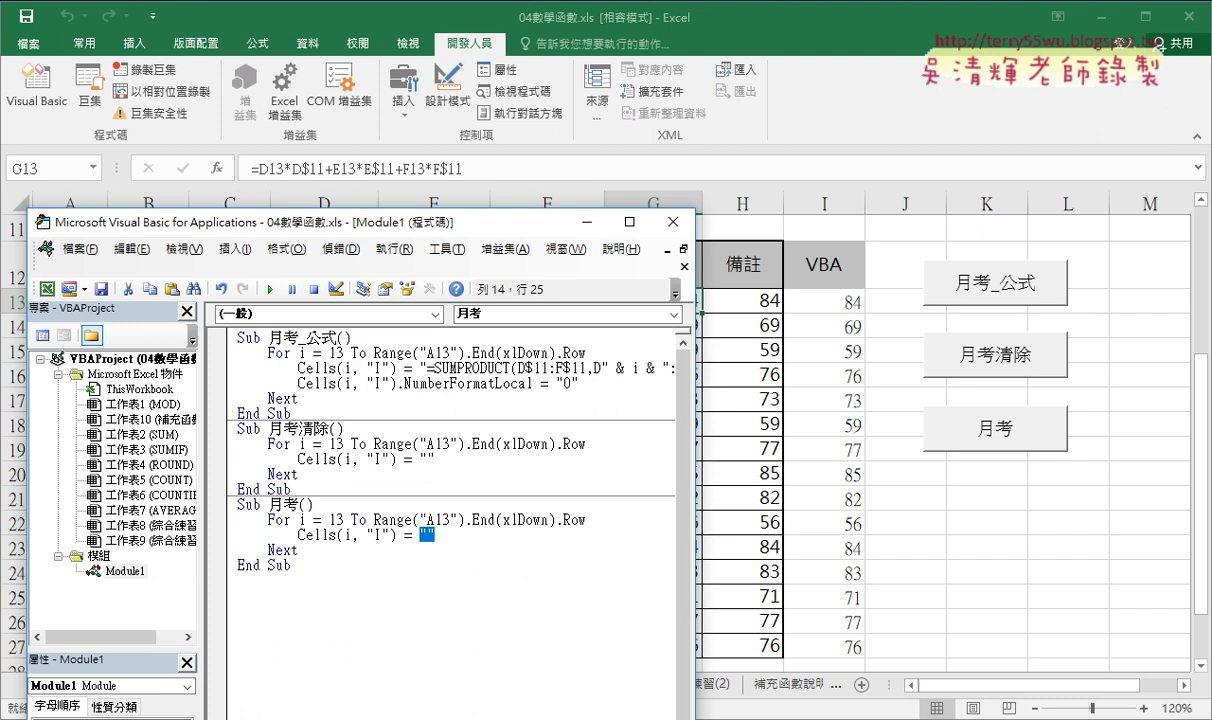
pyautogui.hotkey('alt', 'Tab')
pyautogui.scroll(3, 484, 496)
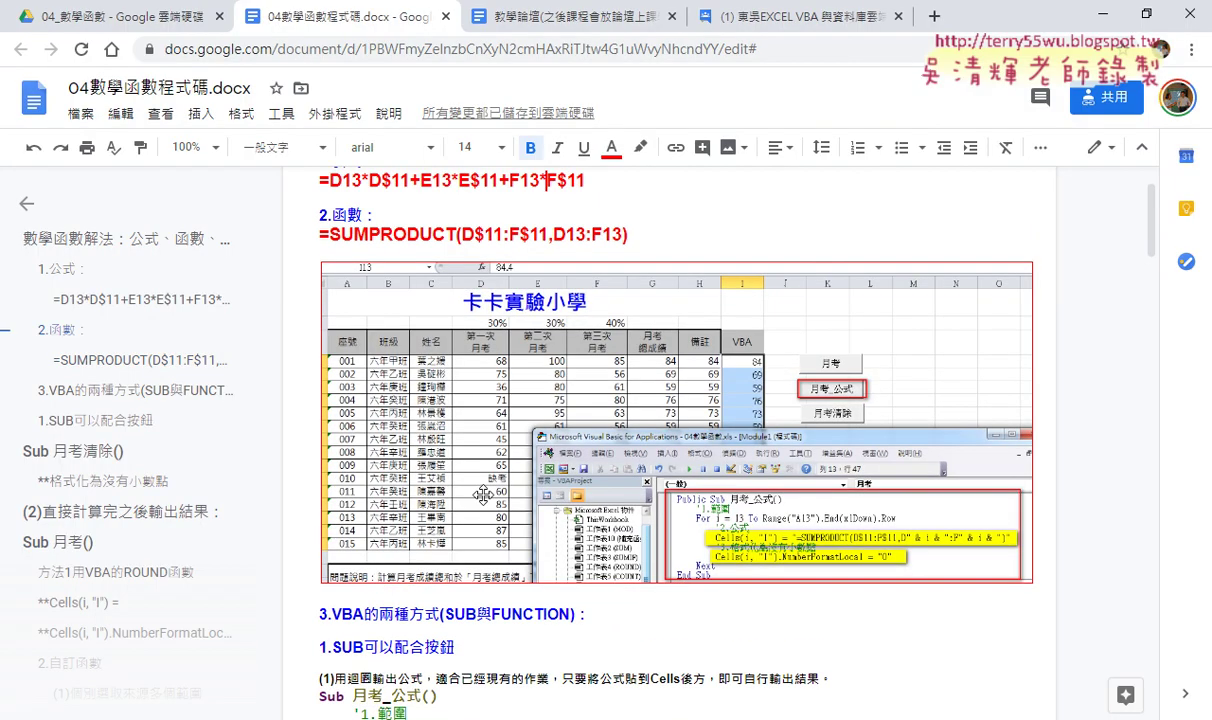
pyautogui.scroll(-3, 484, 496)
pyautogui.scroll(-1, 483, 496)
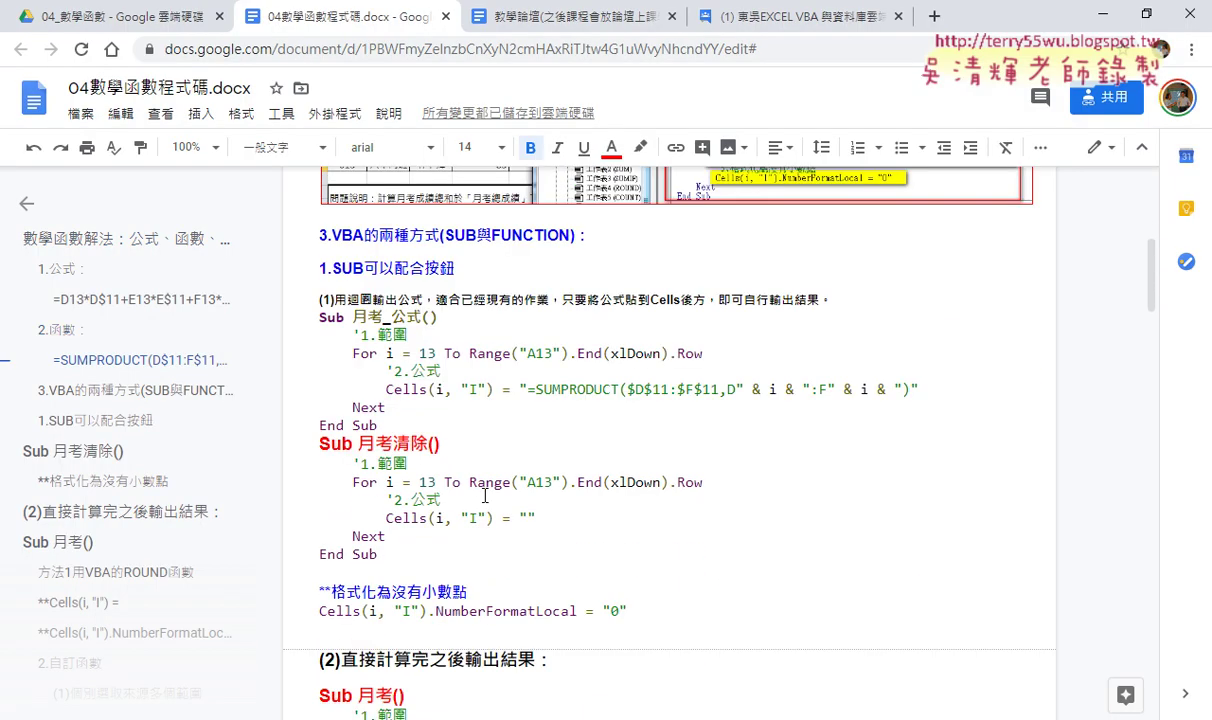
pyautogui.scroll(-1, 490, 490)
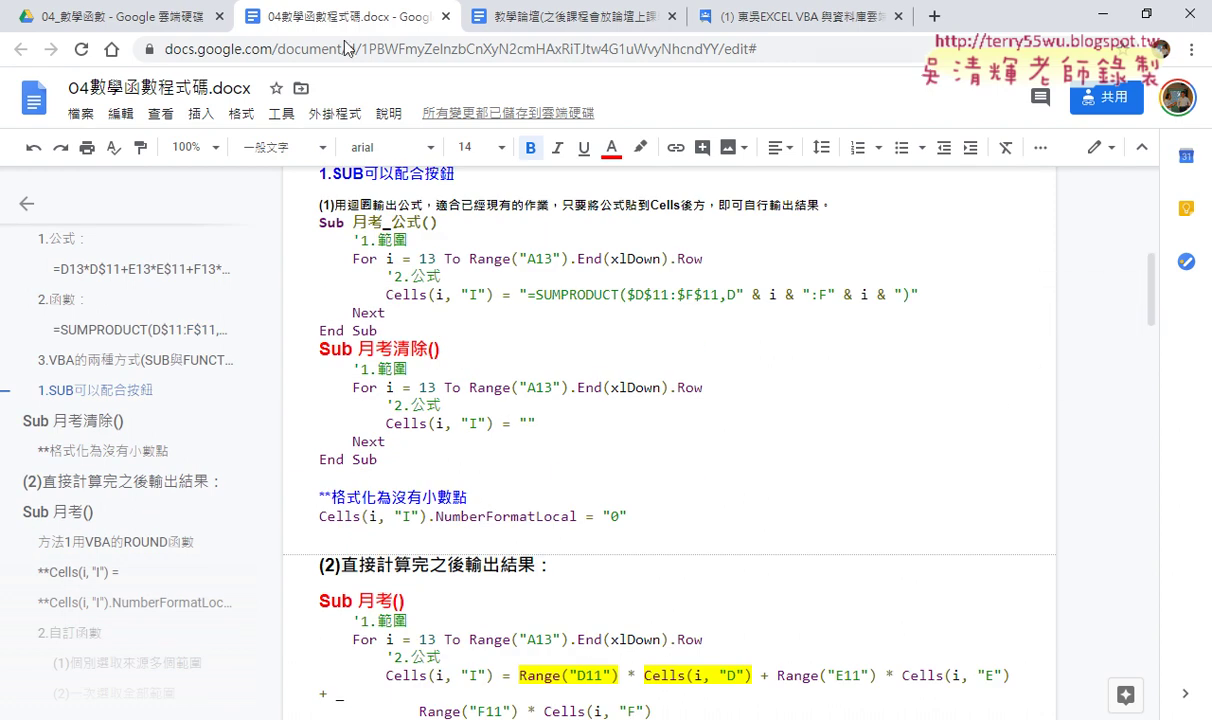
pyautogui.click(145, 20)
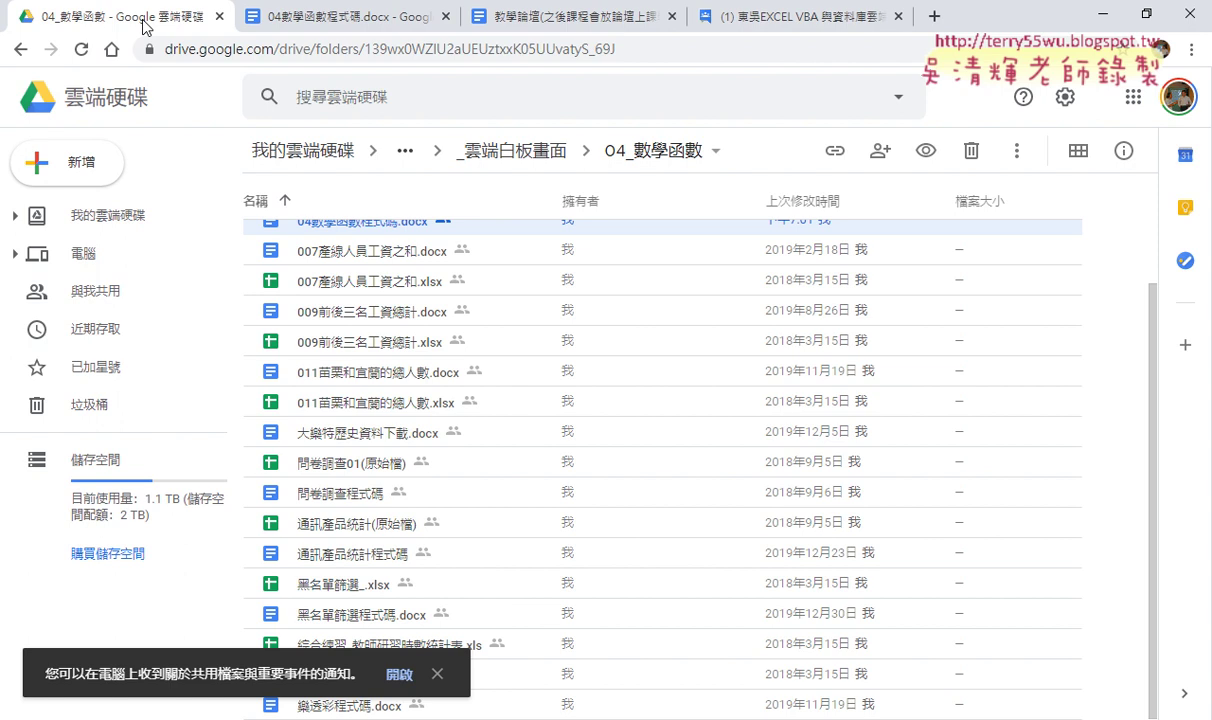
pyautogui.scroll(2, 367, 273)
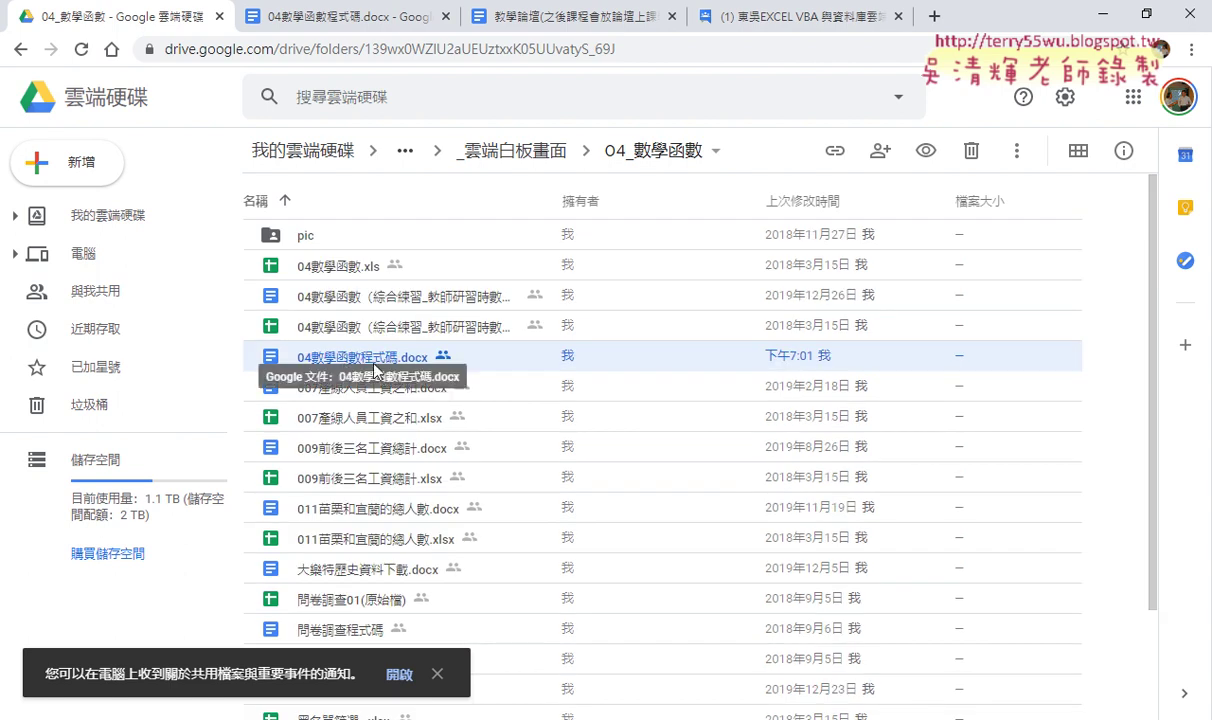
pyautogui.click(382, 26)
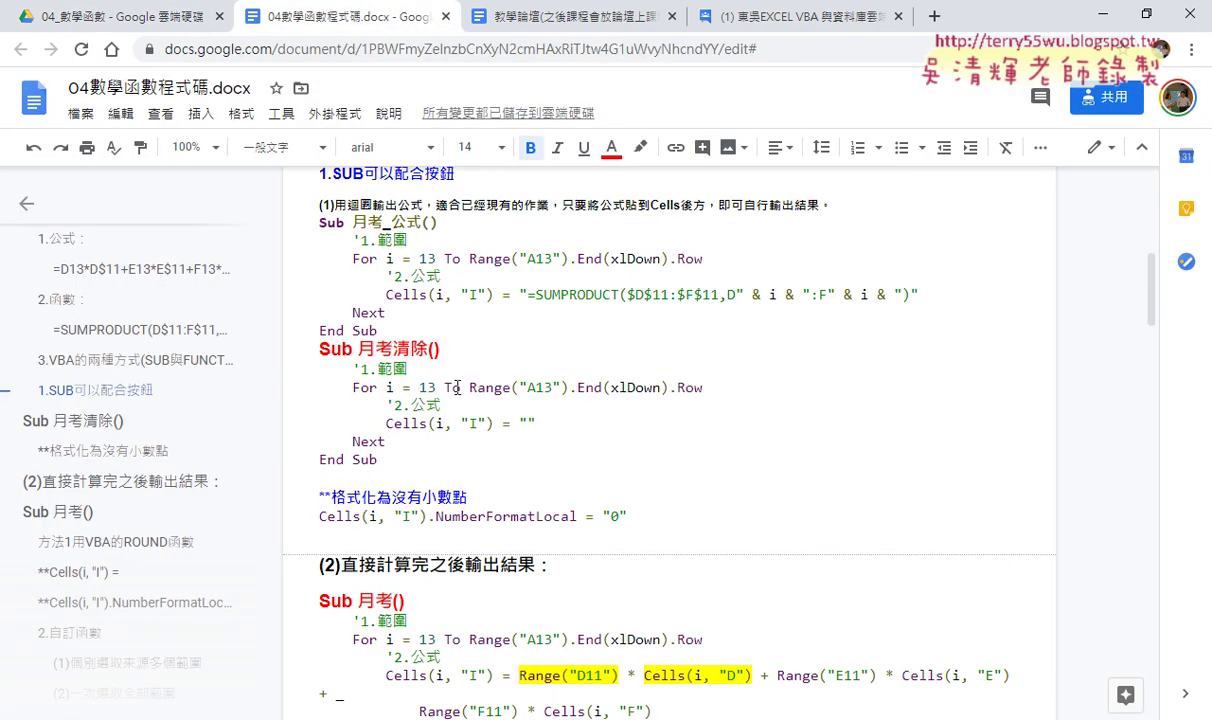
pyautogui.scroll(1, 417, 400)
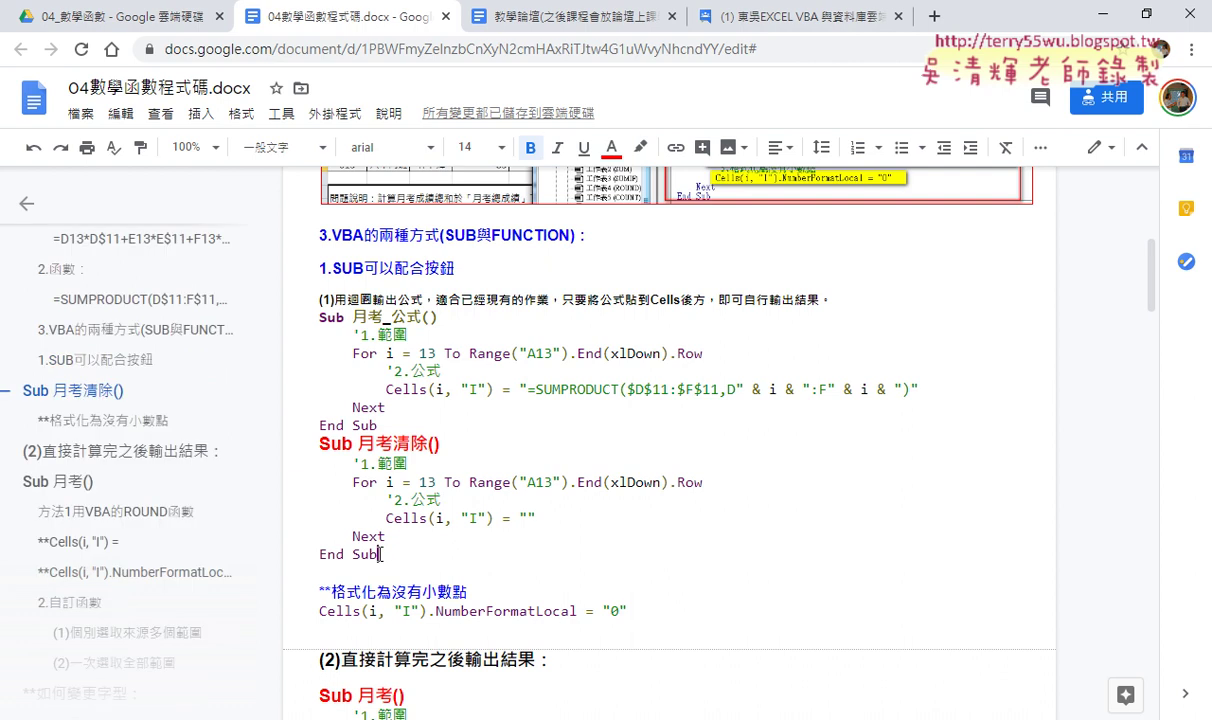
pyautogui.doubleClick(405, 316)
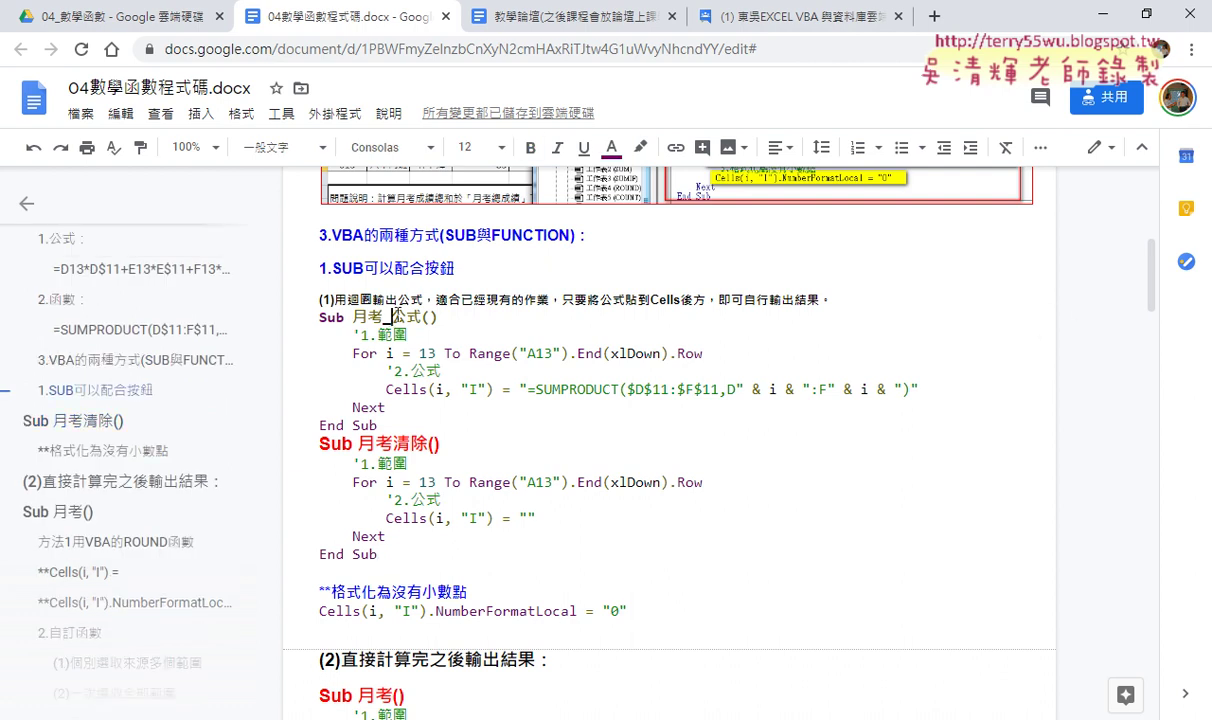
pyautogui.doubleClick(413, 443)
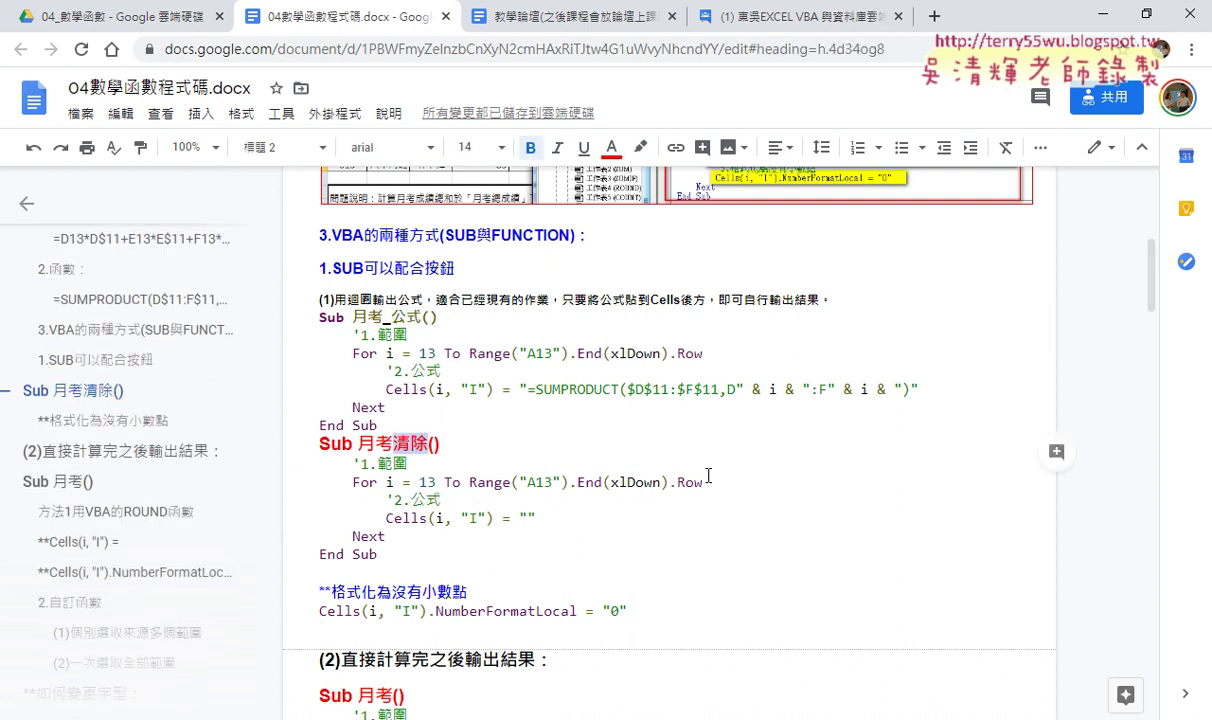
pyautogui.moveTo(703, 353); pyautogui.dragTo(460, 353)
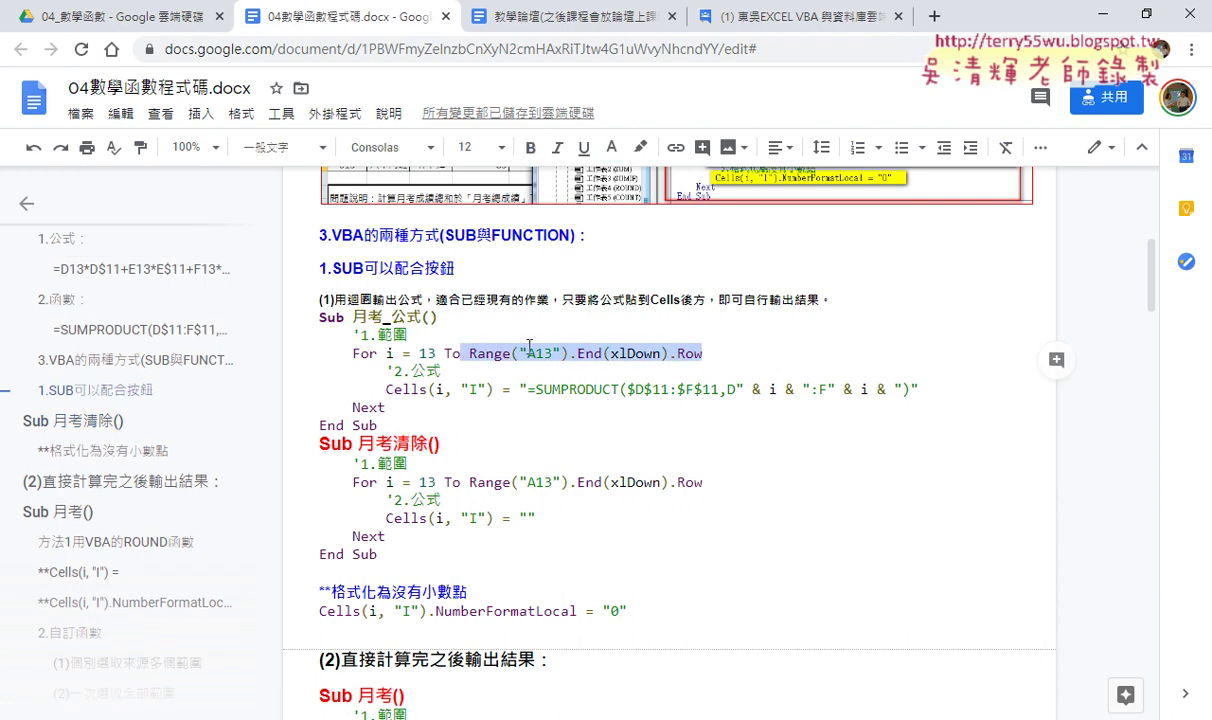